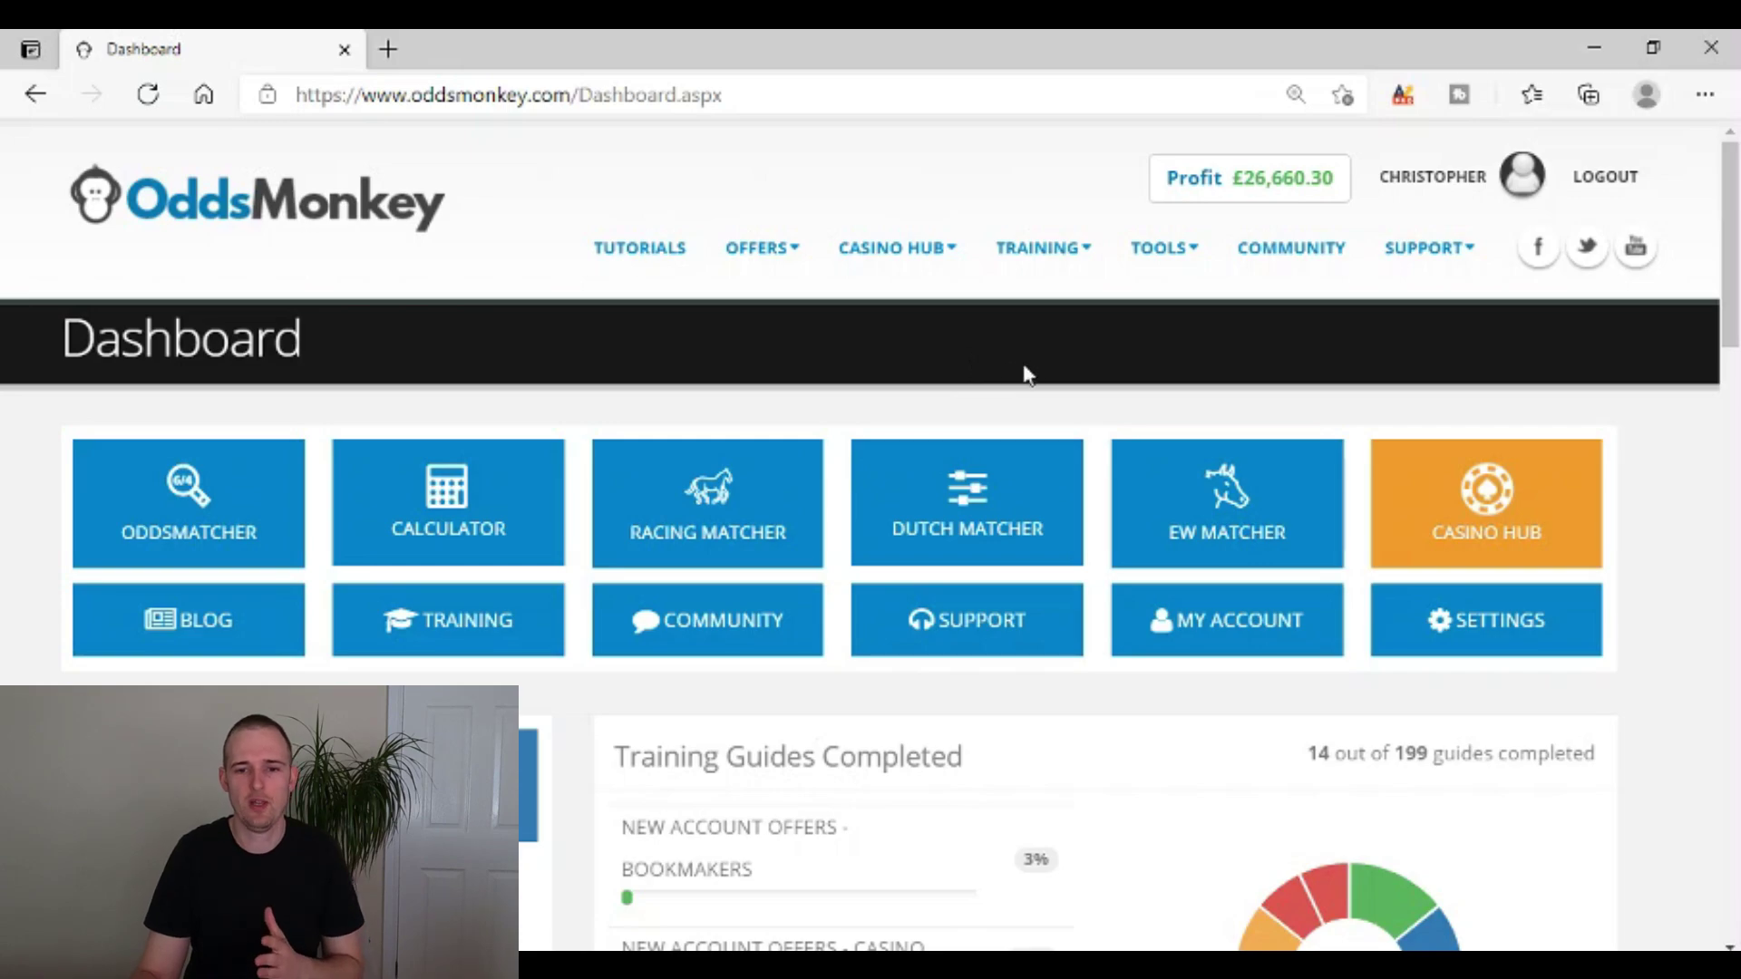
Load the Pontefract 14:30 race (Tue 06 Apr 2021) in the Extra Place Matcher.
mouse_move(1165, 272)
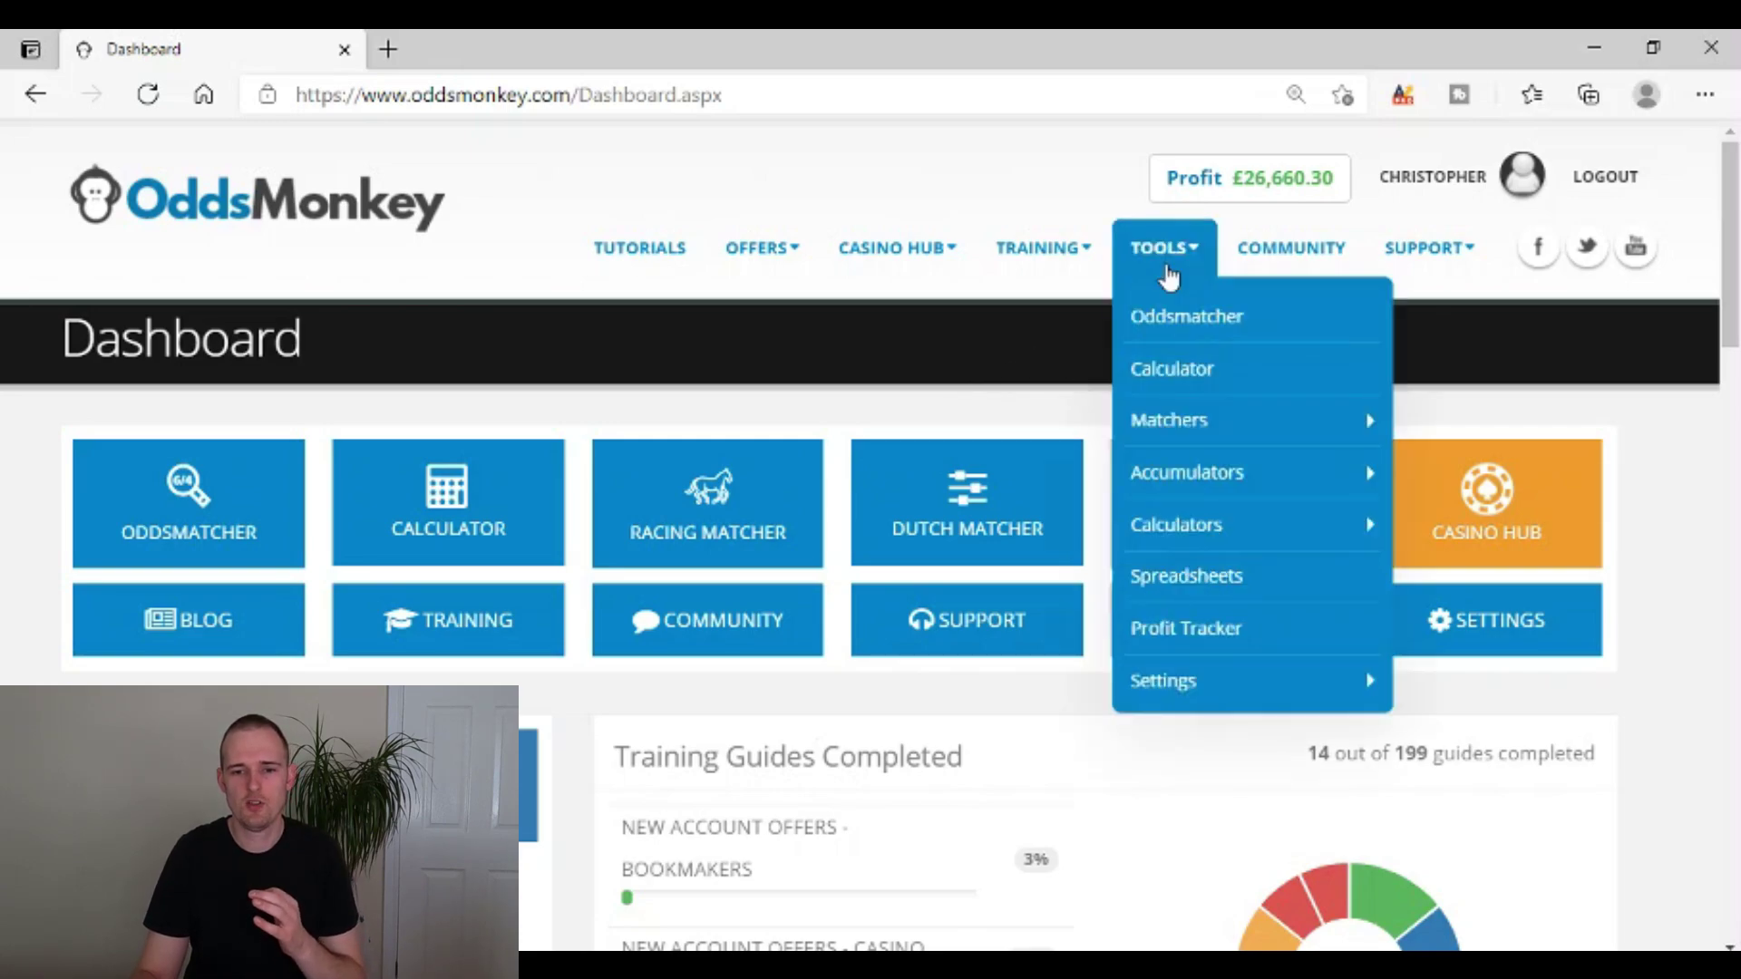
mouse_move(1287, 440)
click(1537, 687)
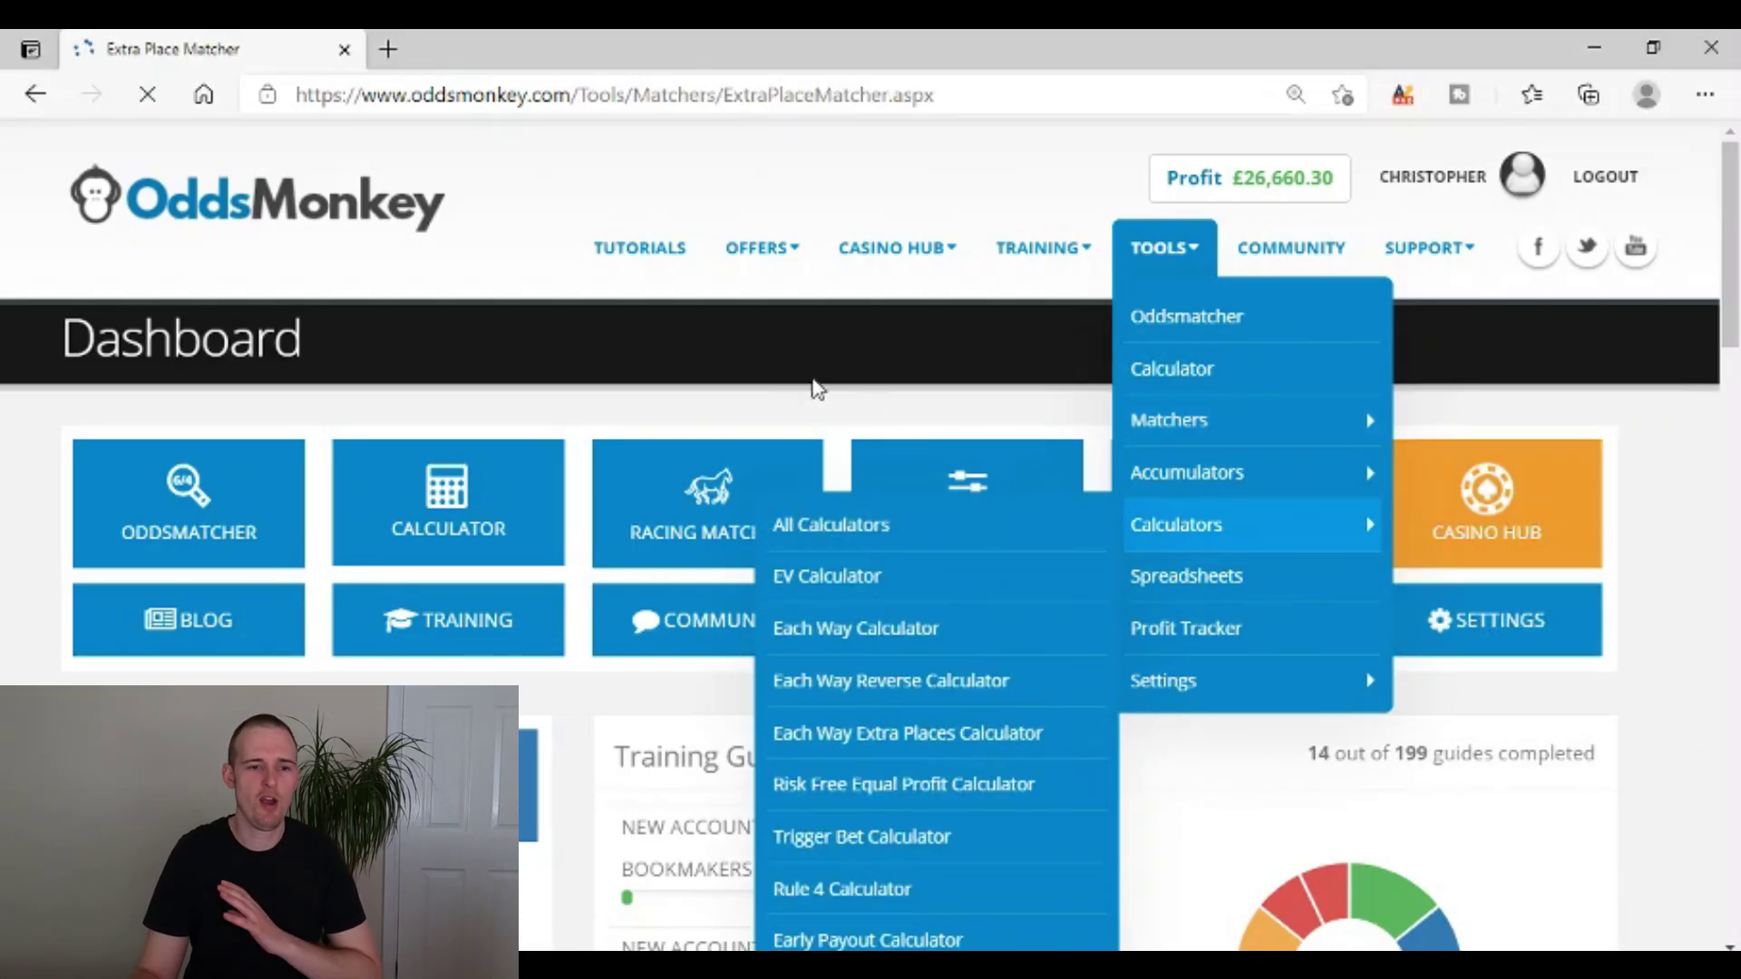
scroll(738, 363, down, 2)
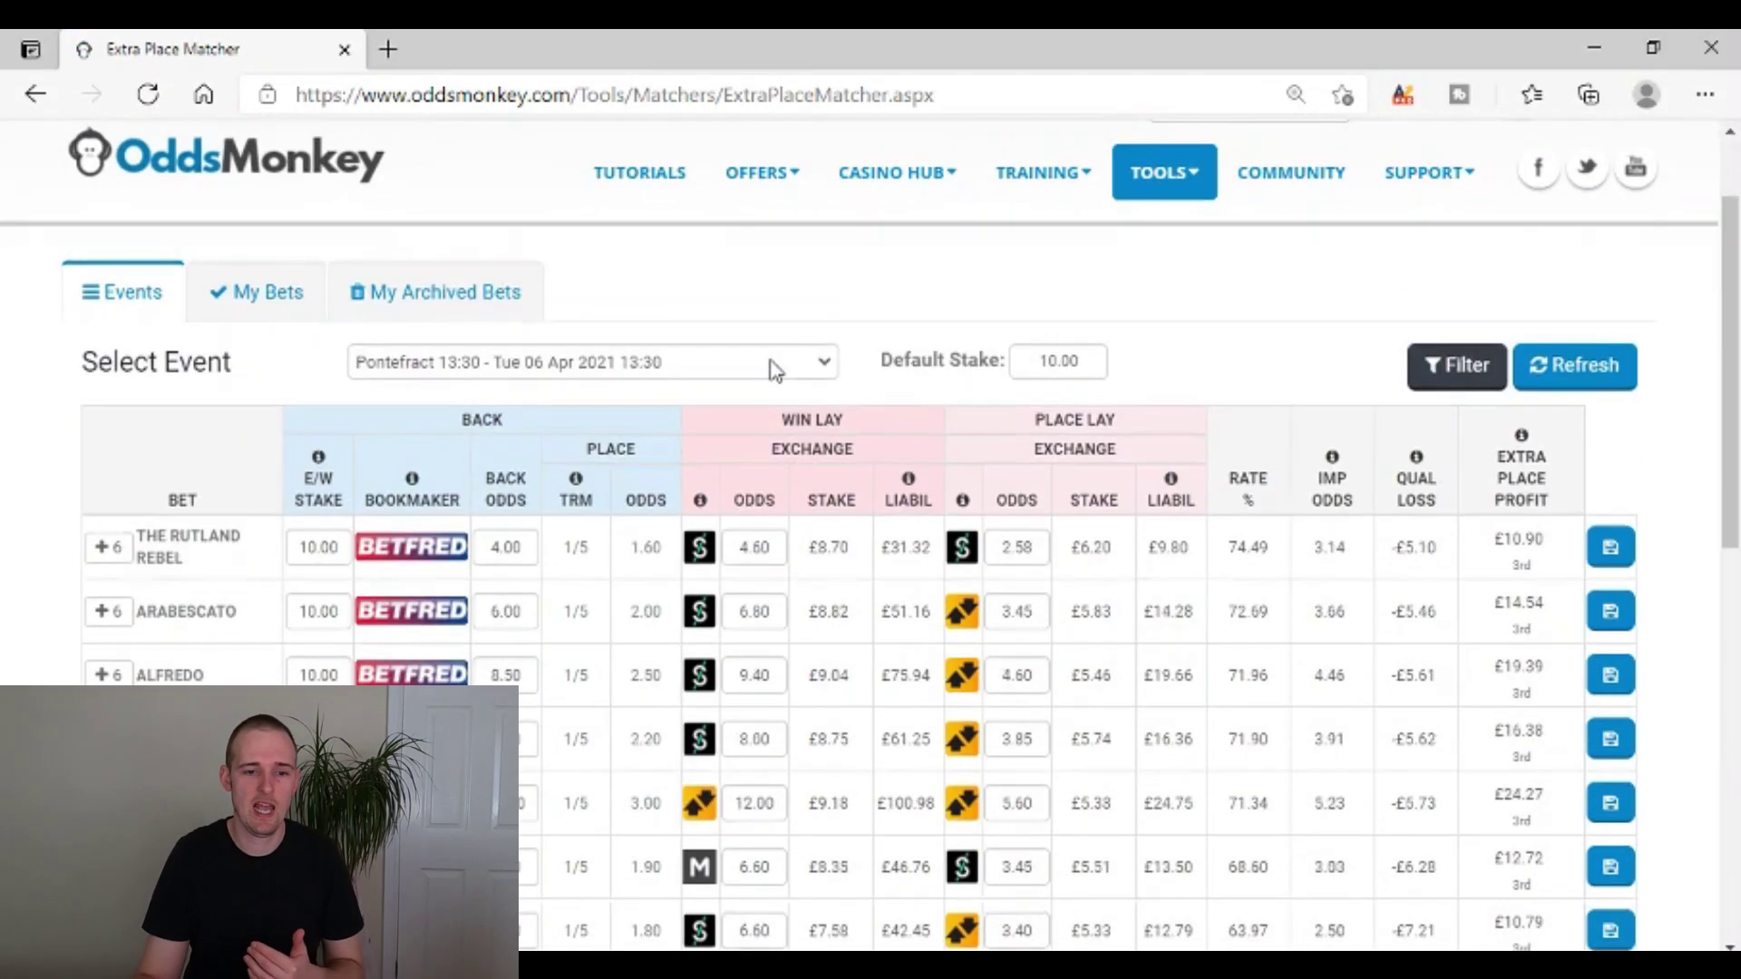
scroll(1127, 396, down, 1)
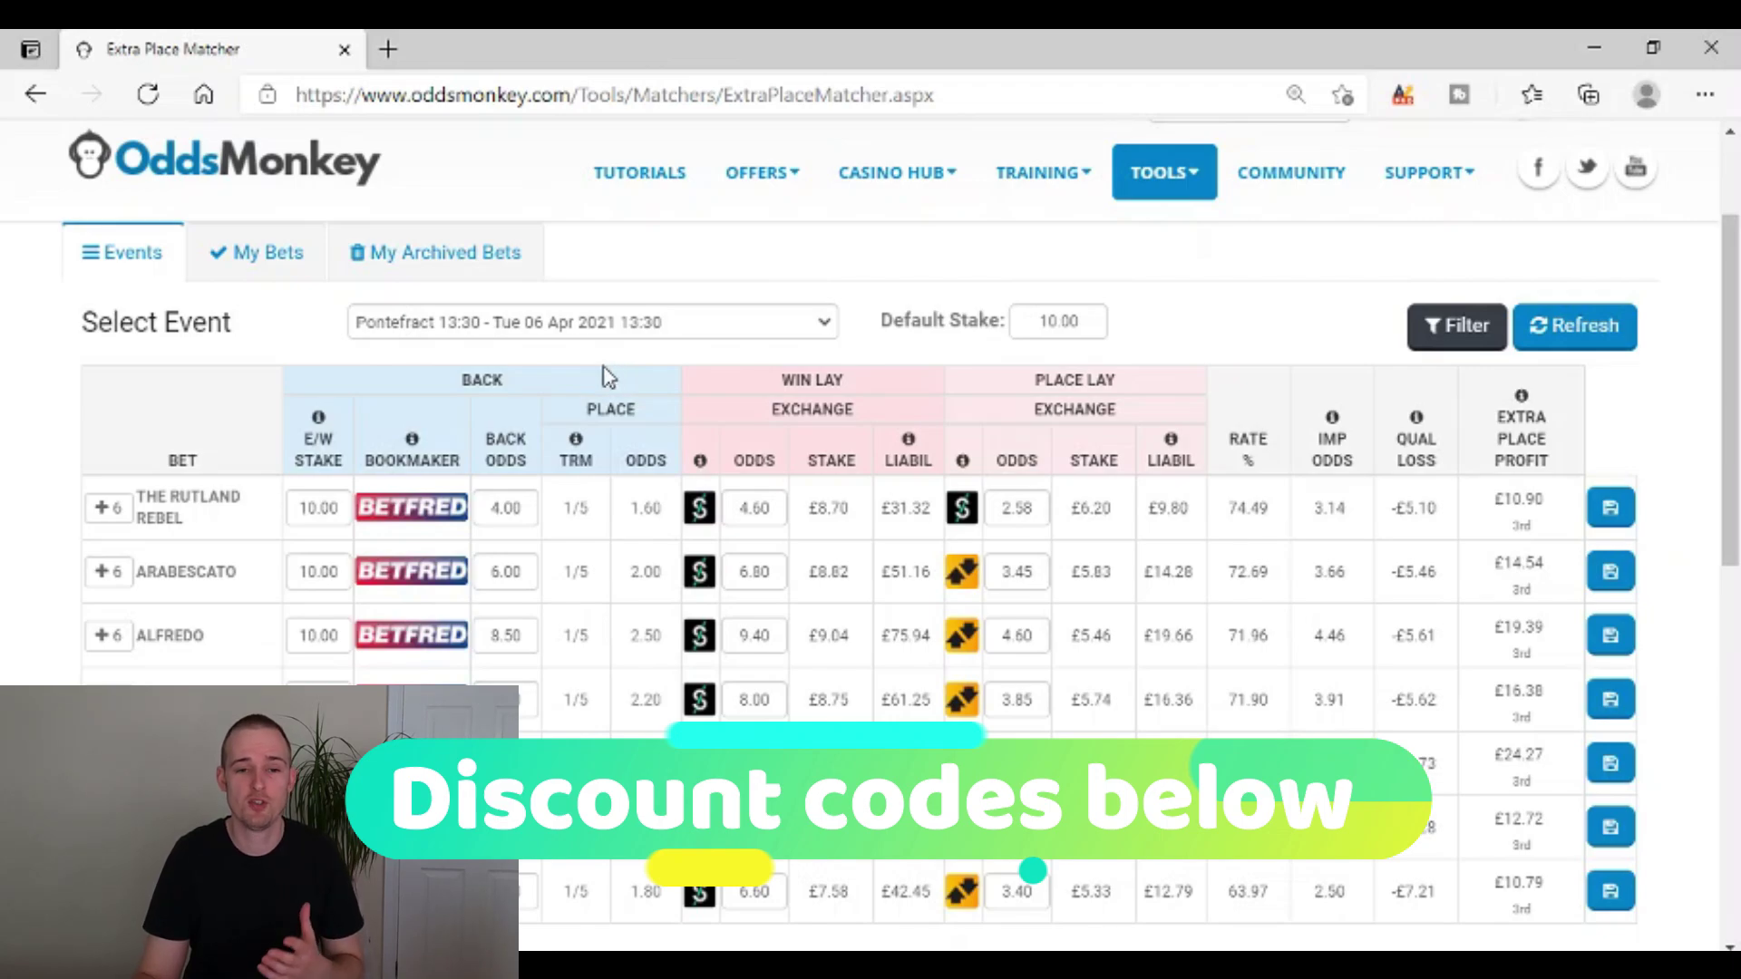
click(586, 336)
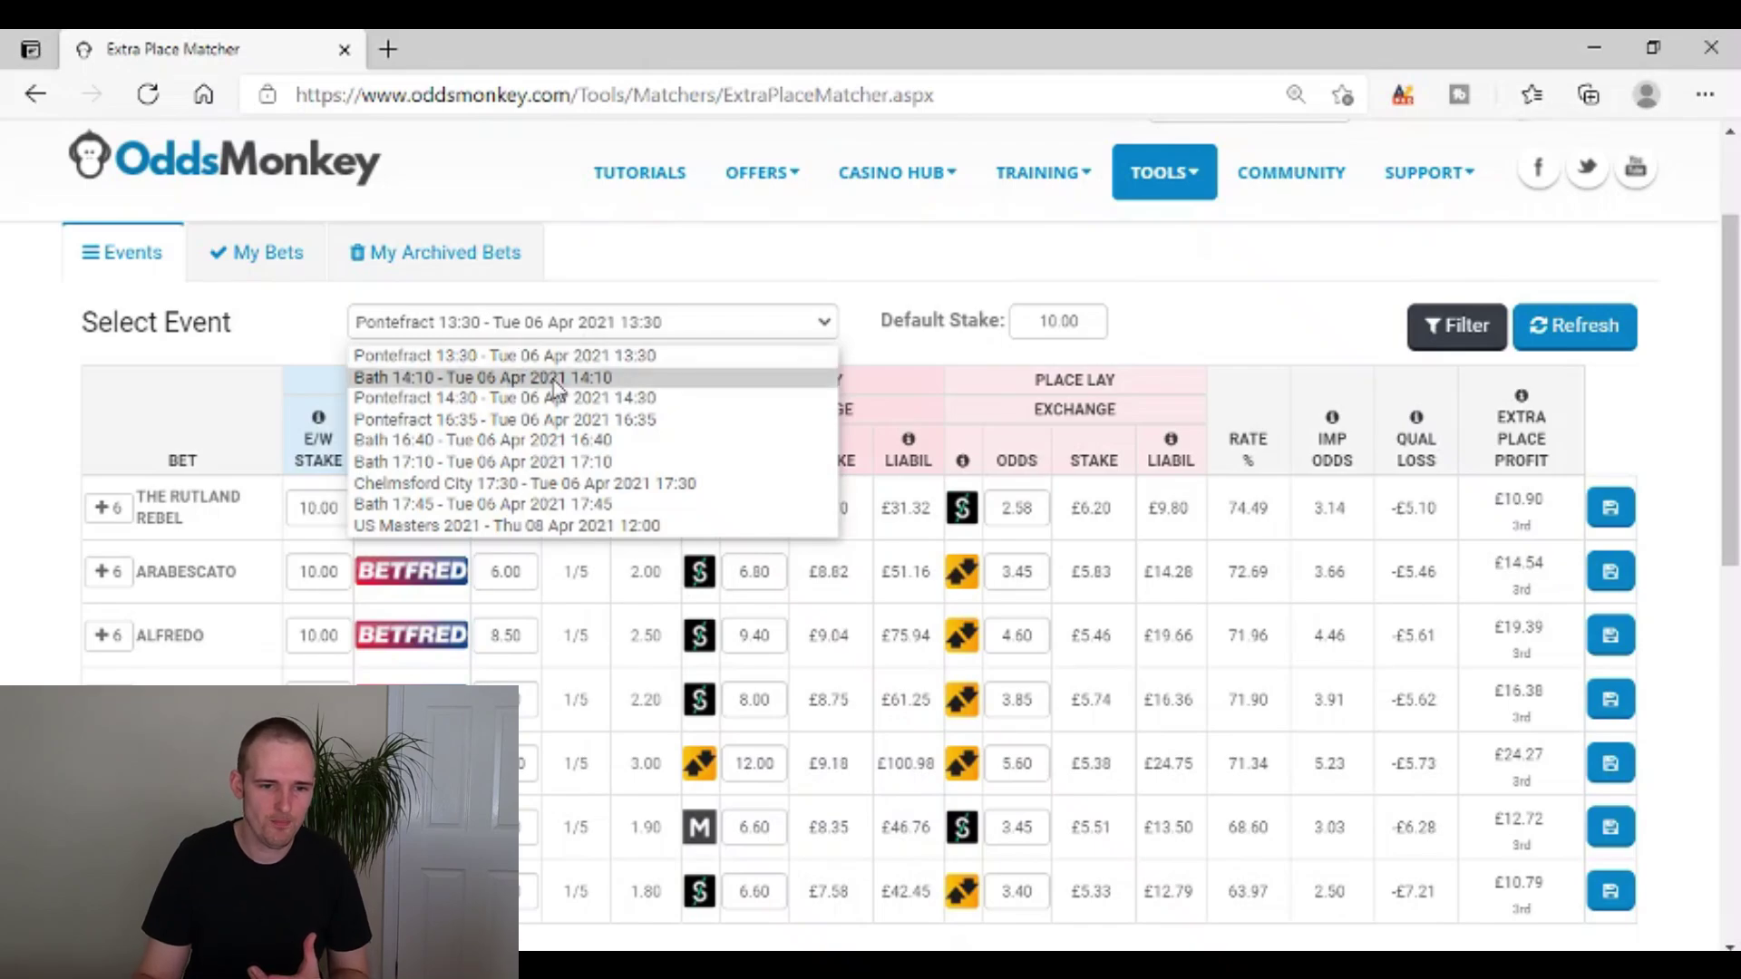
click(526, 399)
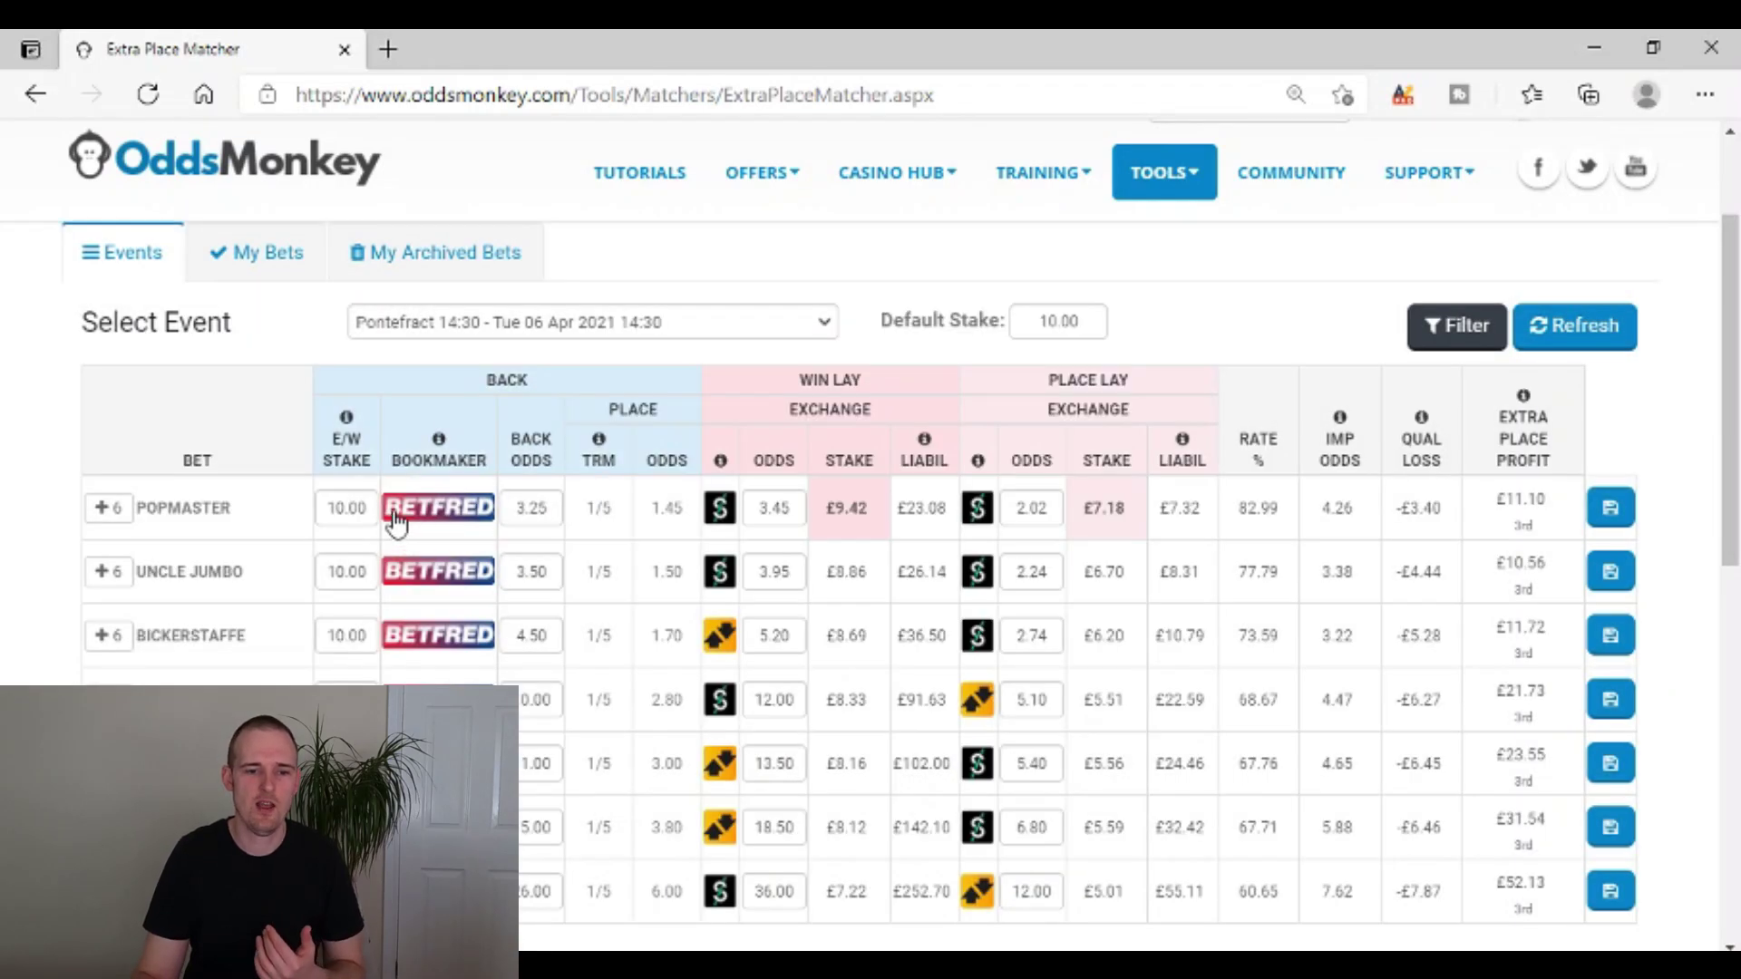
Open Popmaster's win-lay and place-lay Smarkets markets from the matcher.
click(717, 507)
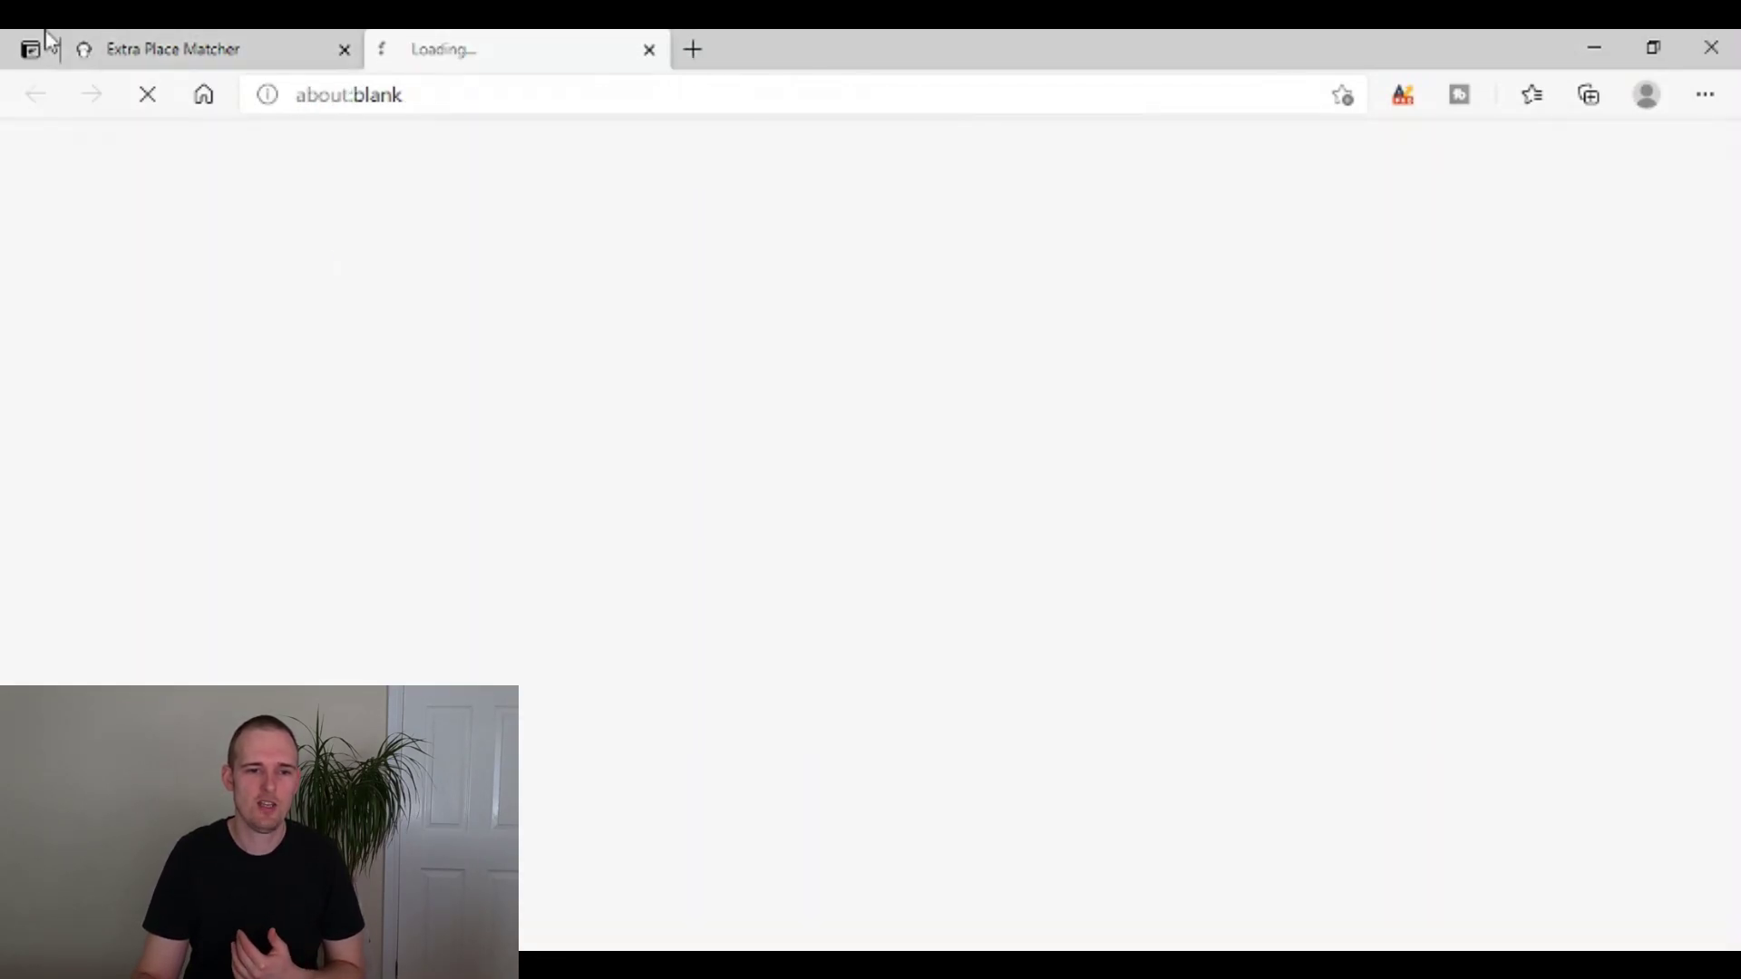
click(77, 49)
click(975, 509)
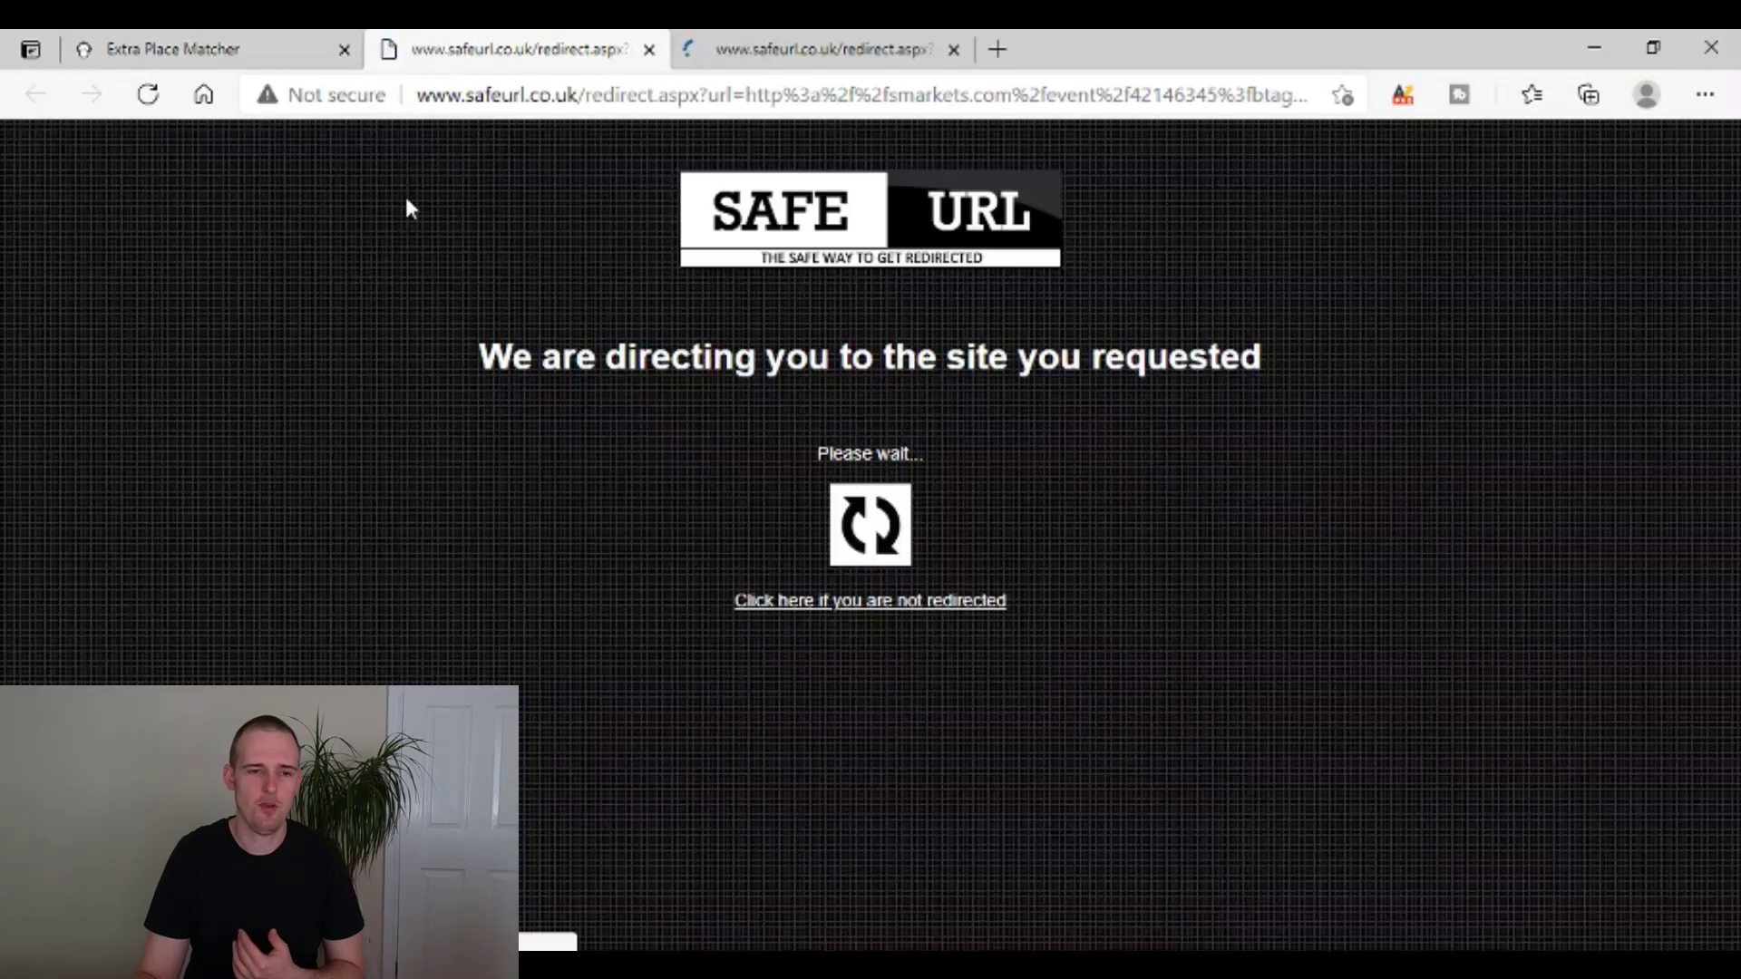
click(243, 62)
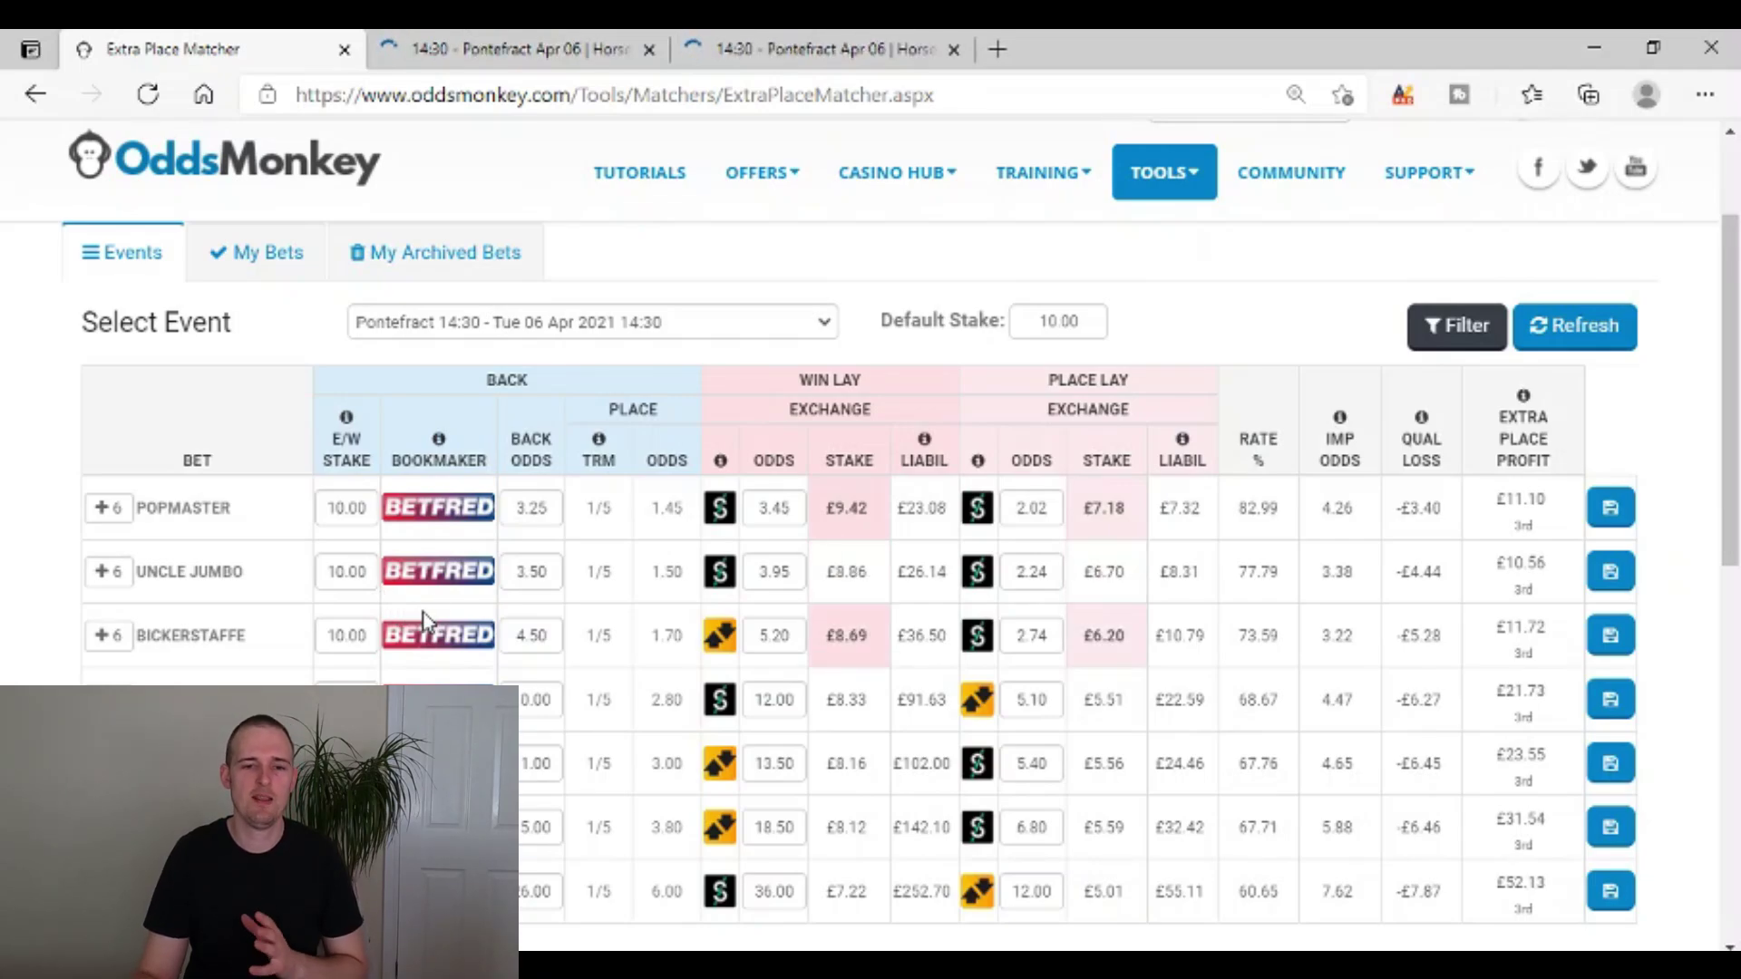
Review both Smarkets Pontefract 14:30 tabs, then go back to the Extra Place Matcher.
click(526, 47)
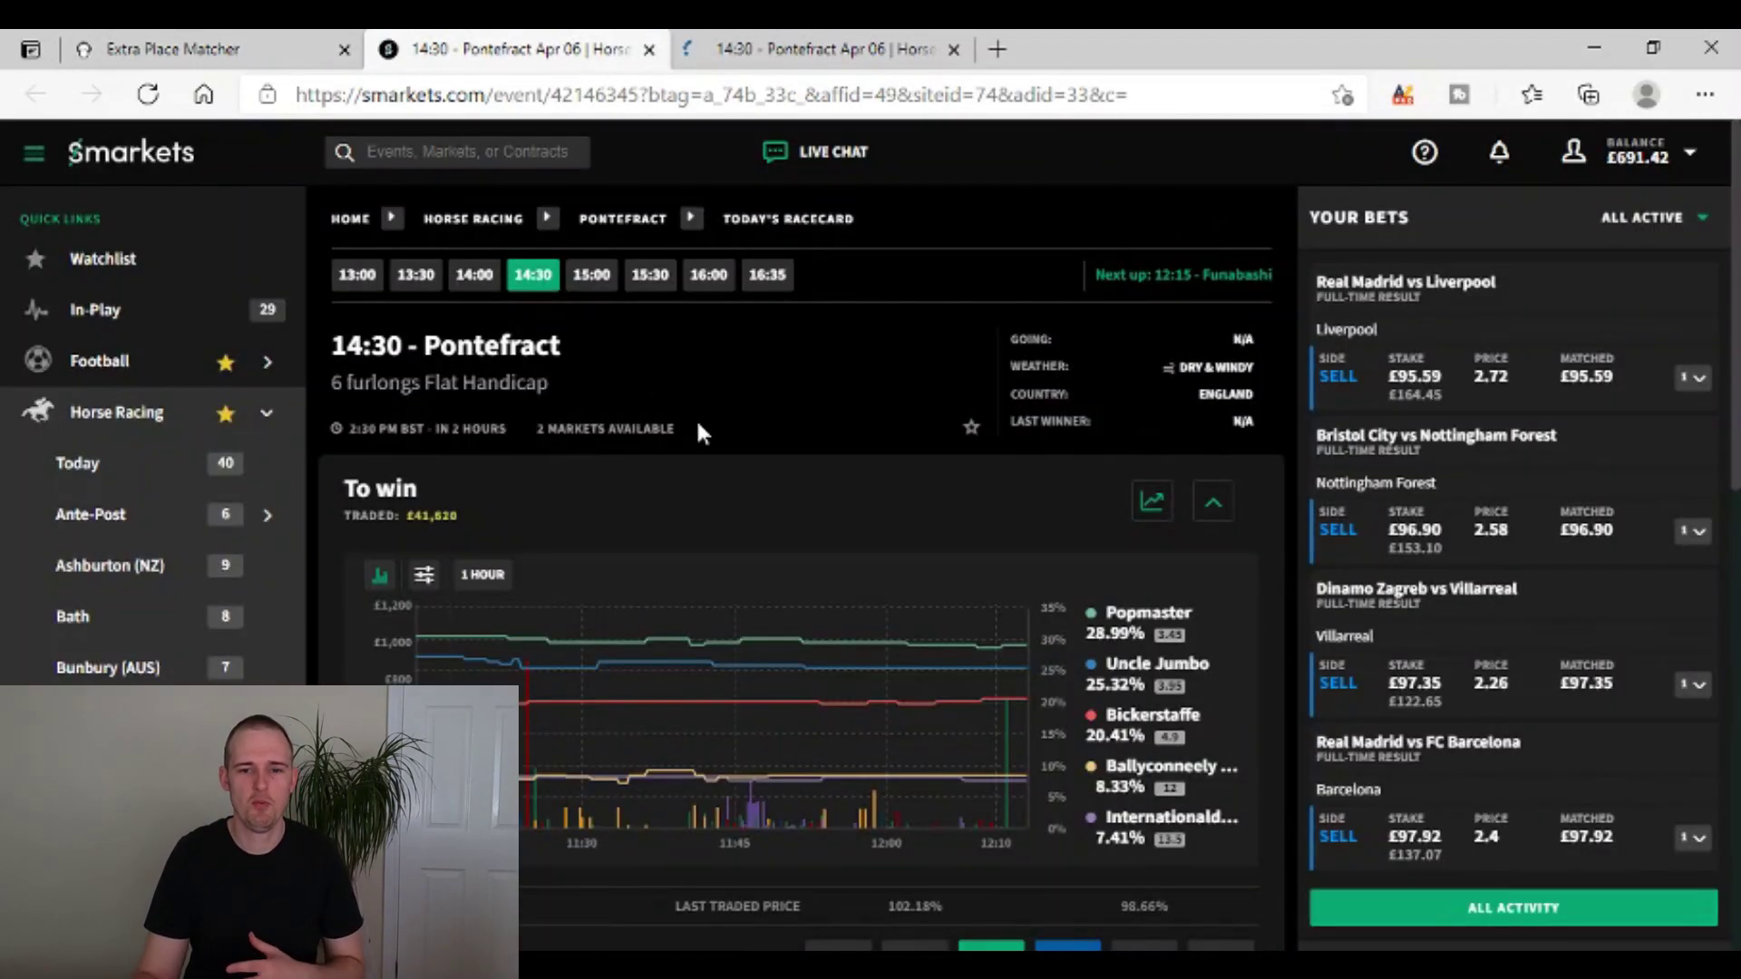
scroll(793, 504, down, 8)
scroll(666, 537, up, 1)
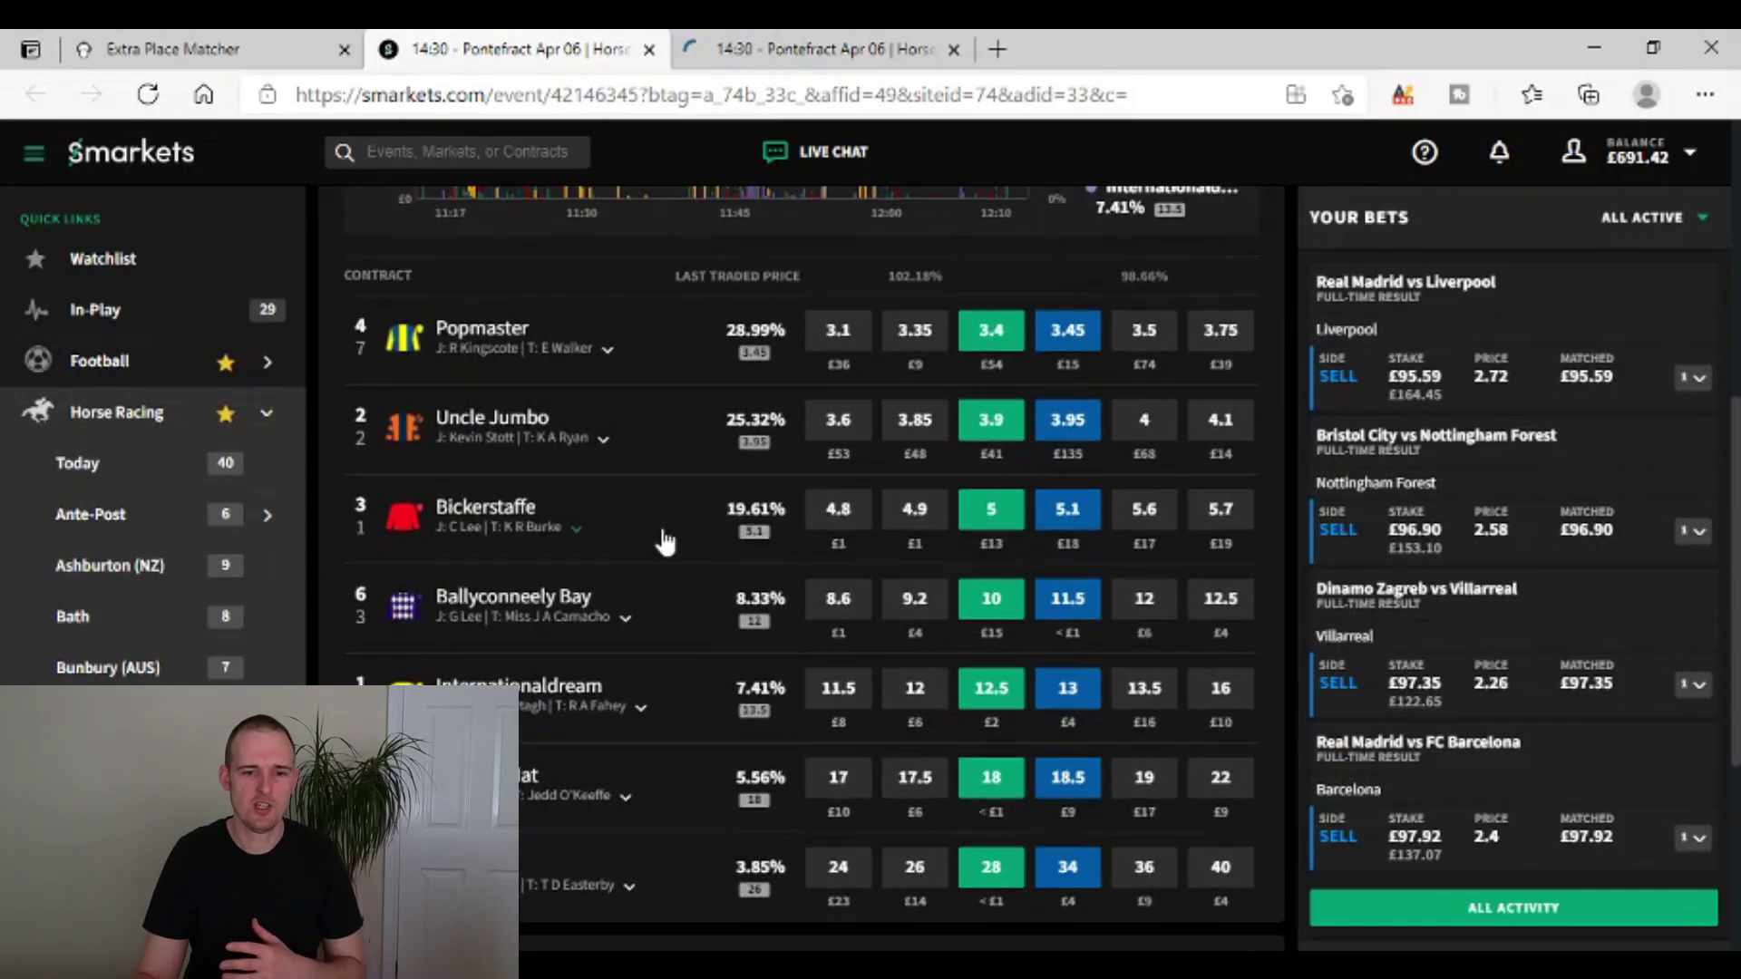
click(694, 49)
click(207, 49)
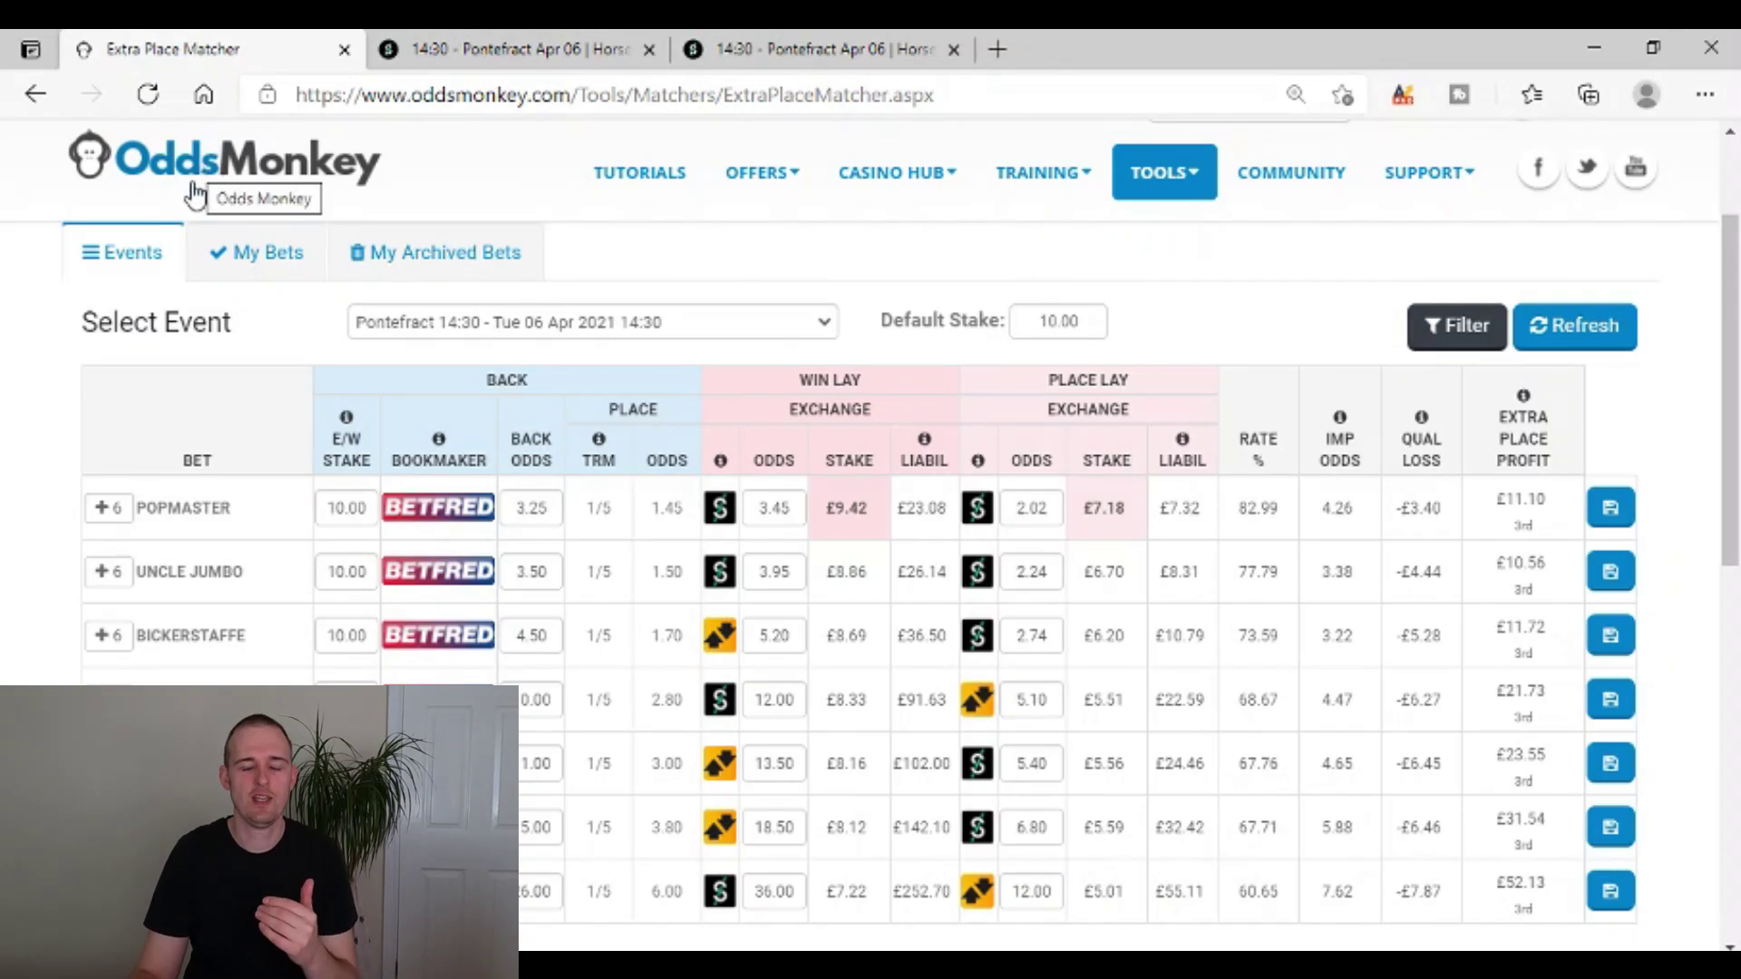
Compare Popmaster's Smarkets prices with the Extra Place Matcher table.
scroll(336, 381, up, 3)
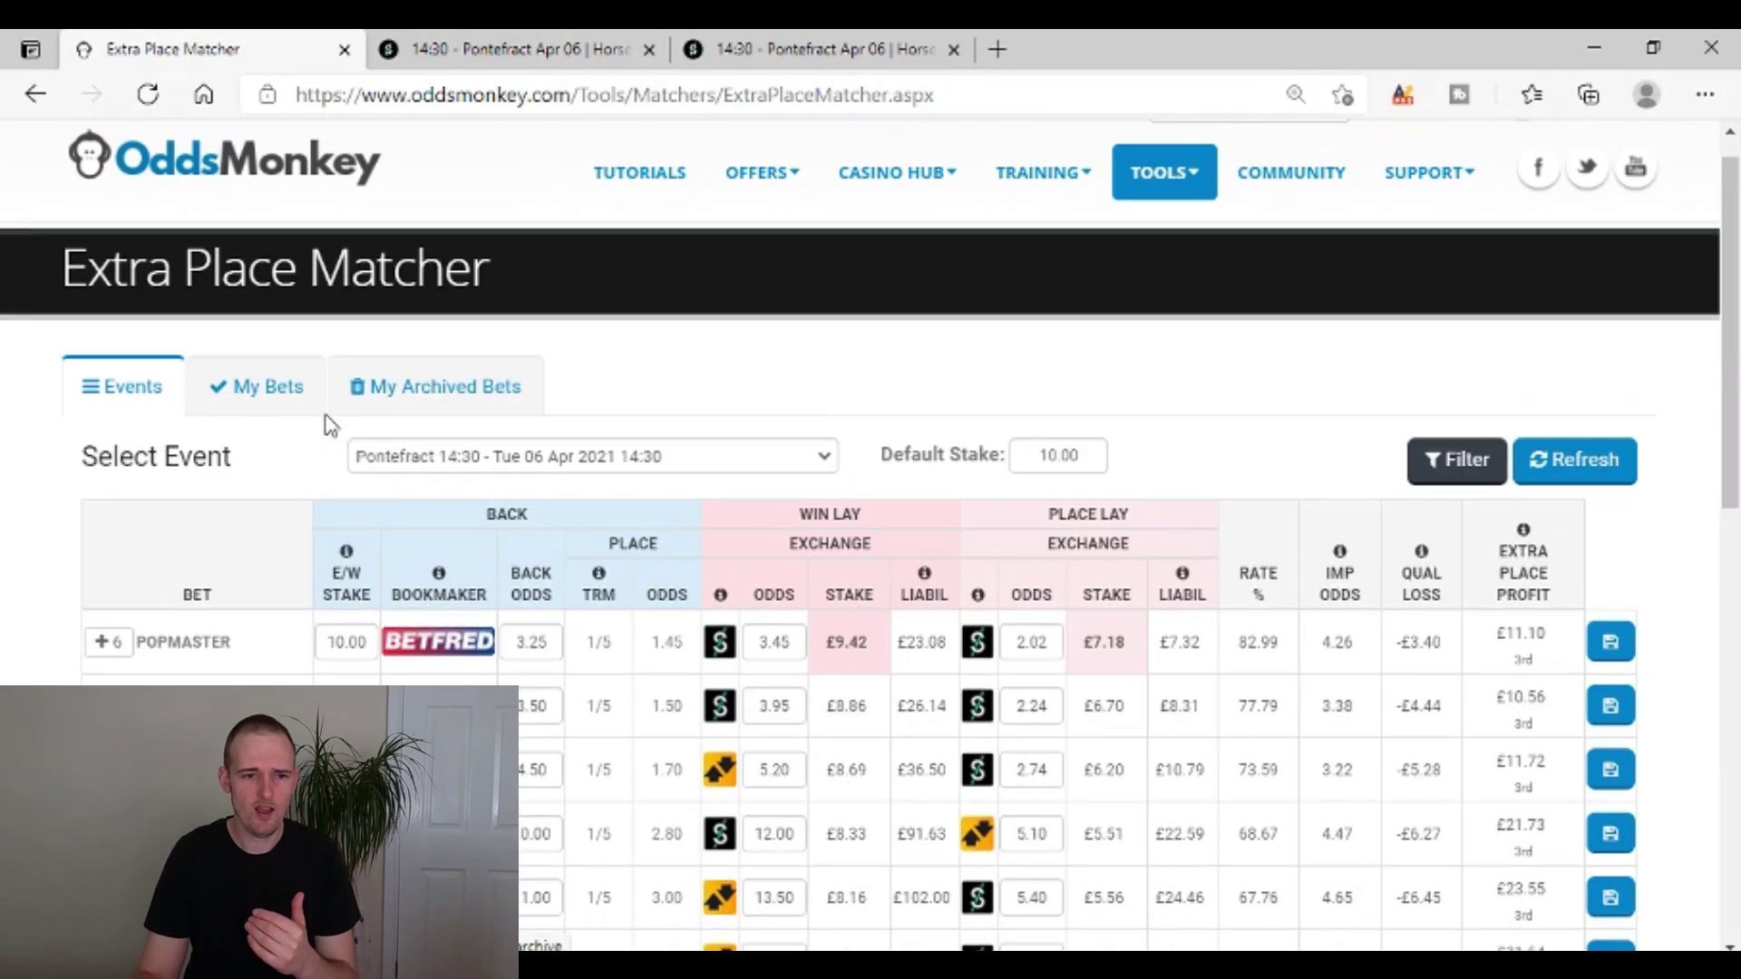
scroll(272, 417, down, 3)
click(526, 46)
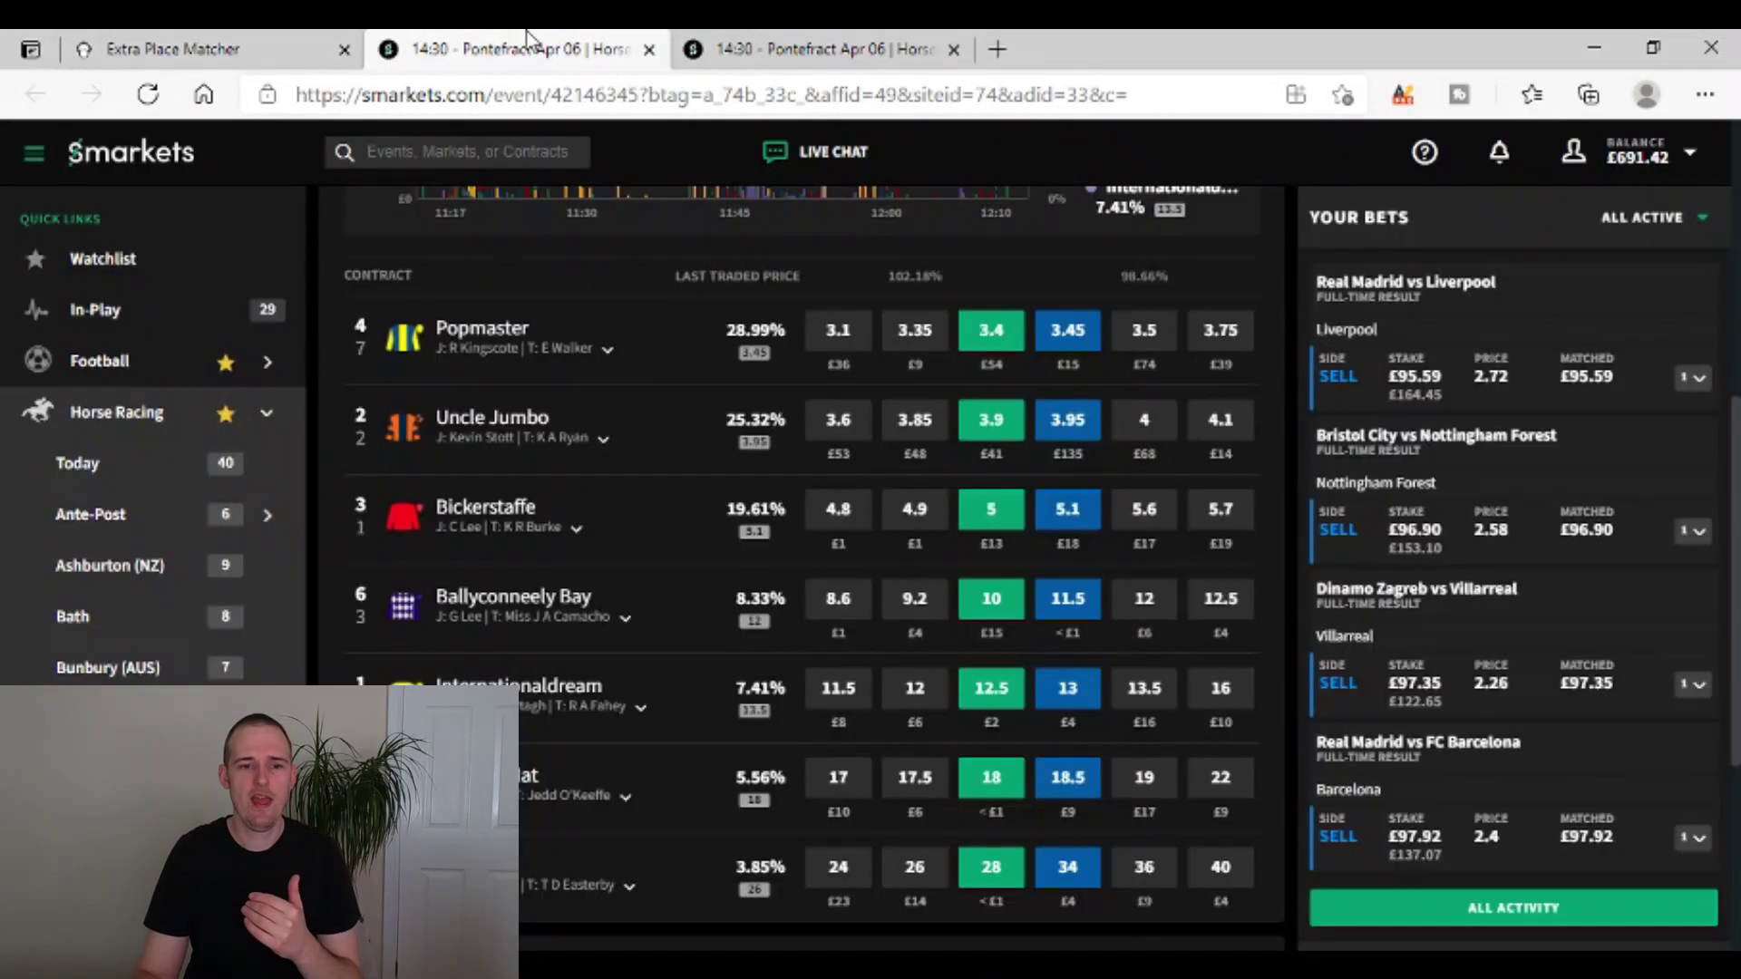
click(263, 47)
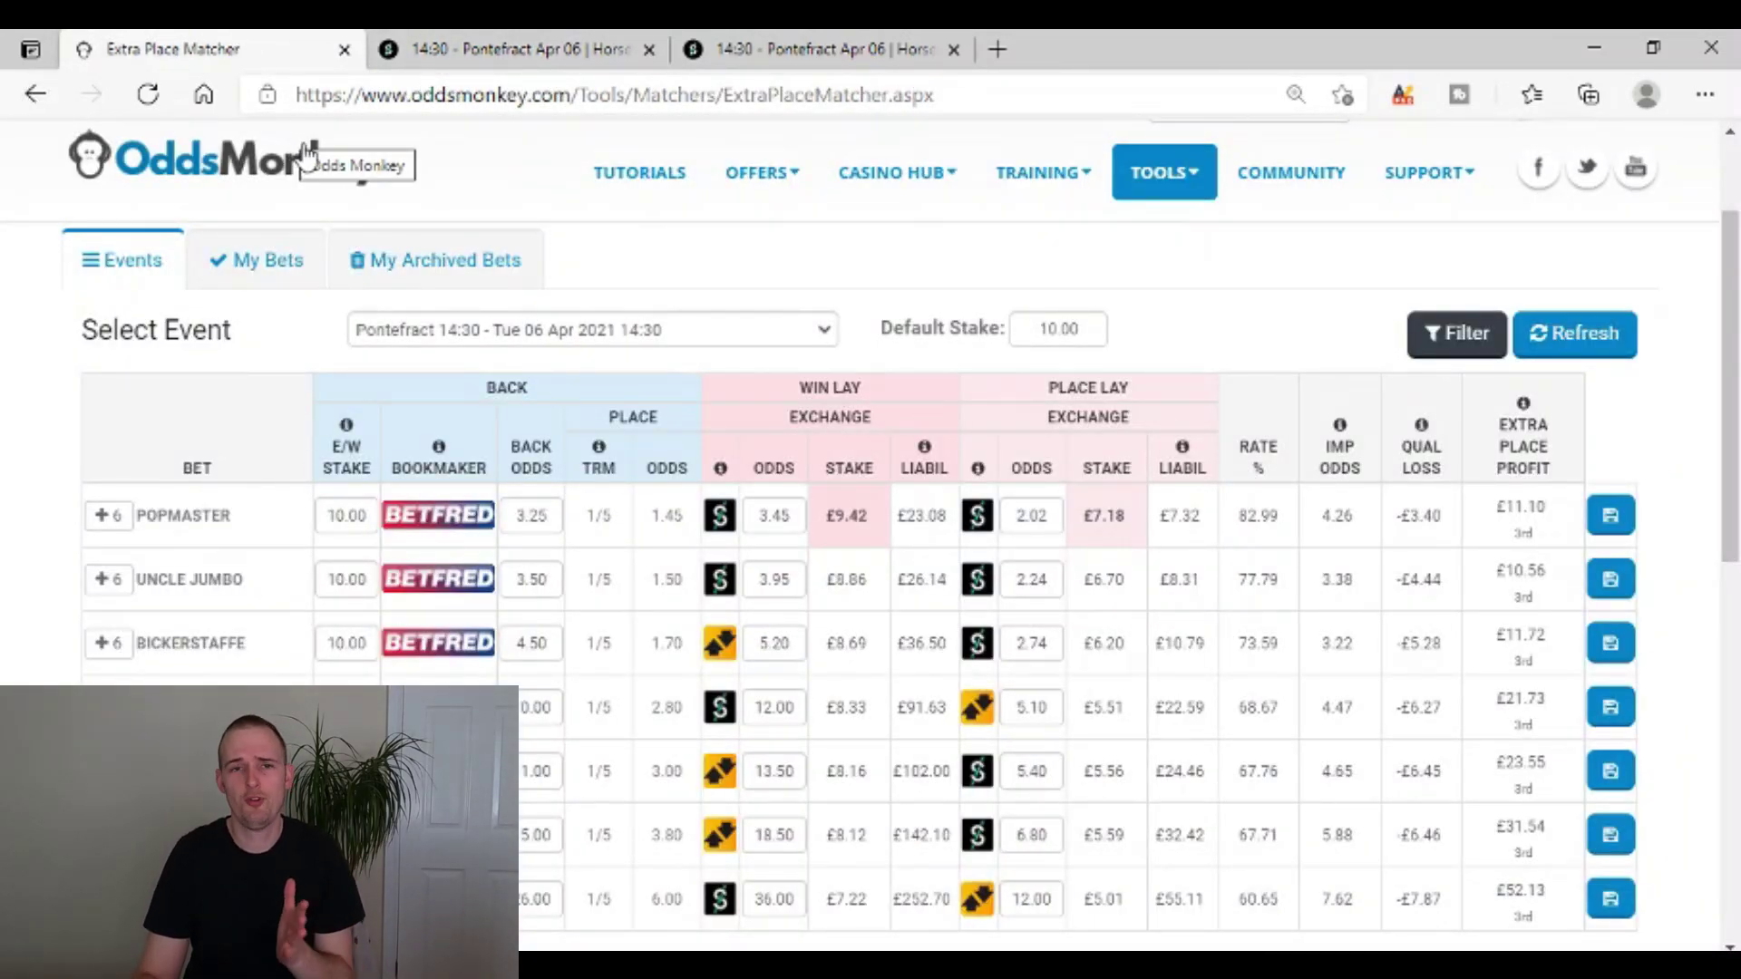
click(531, 52)
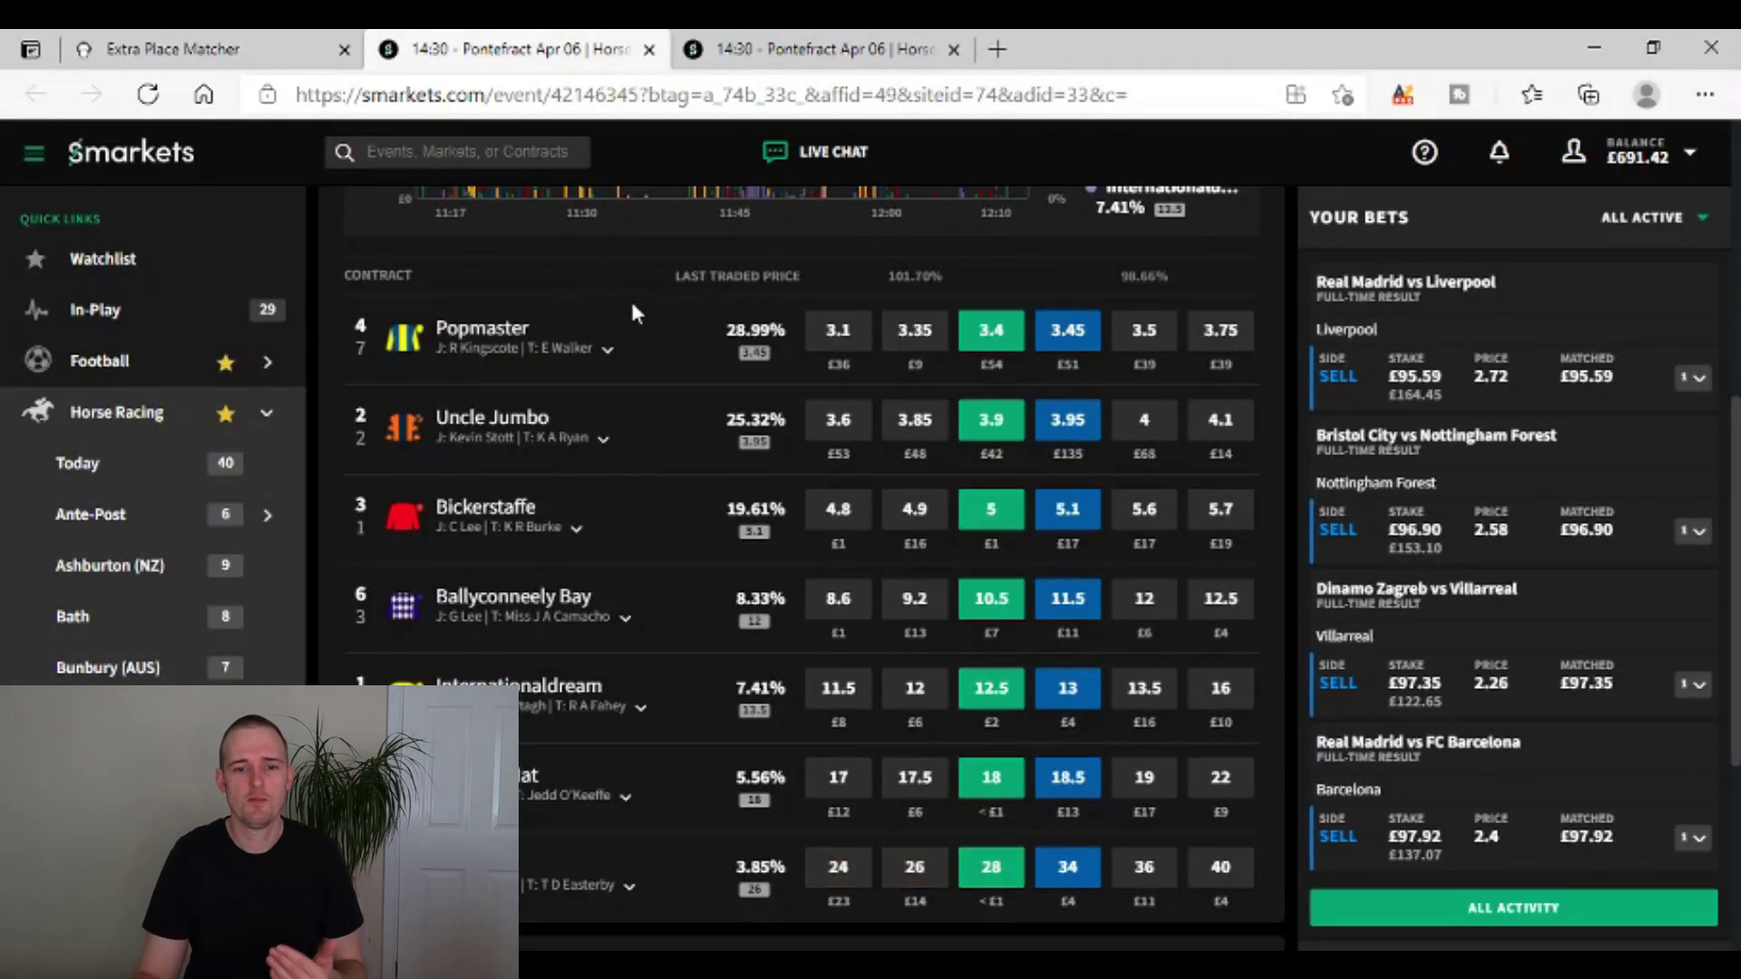
scroll(639, 311, up, 5)
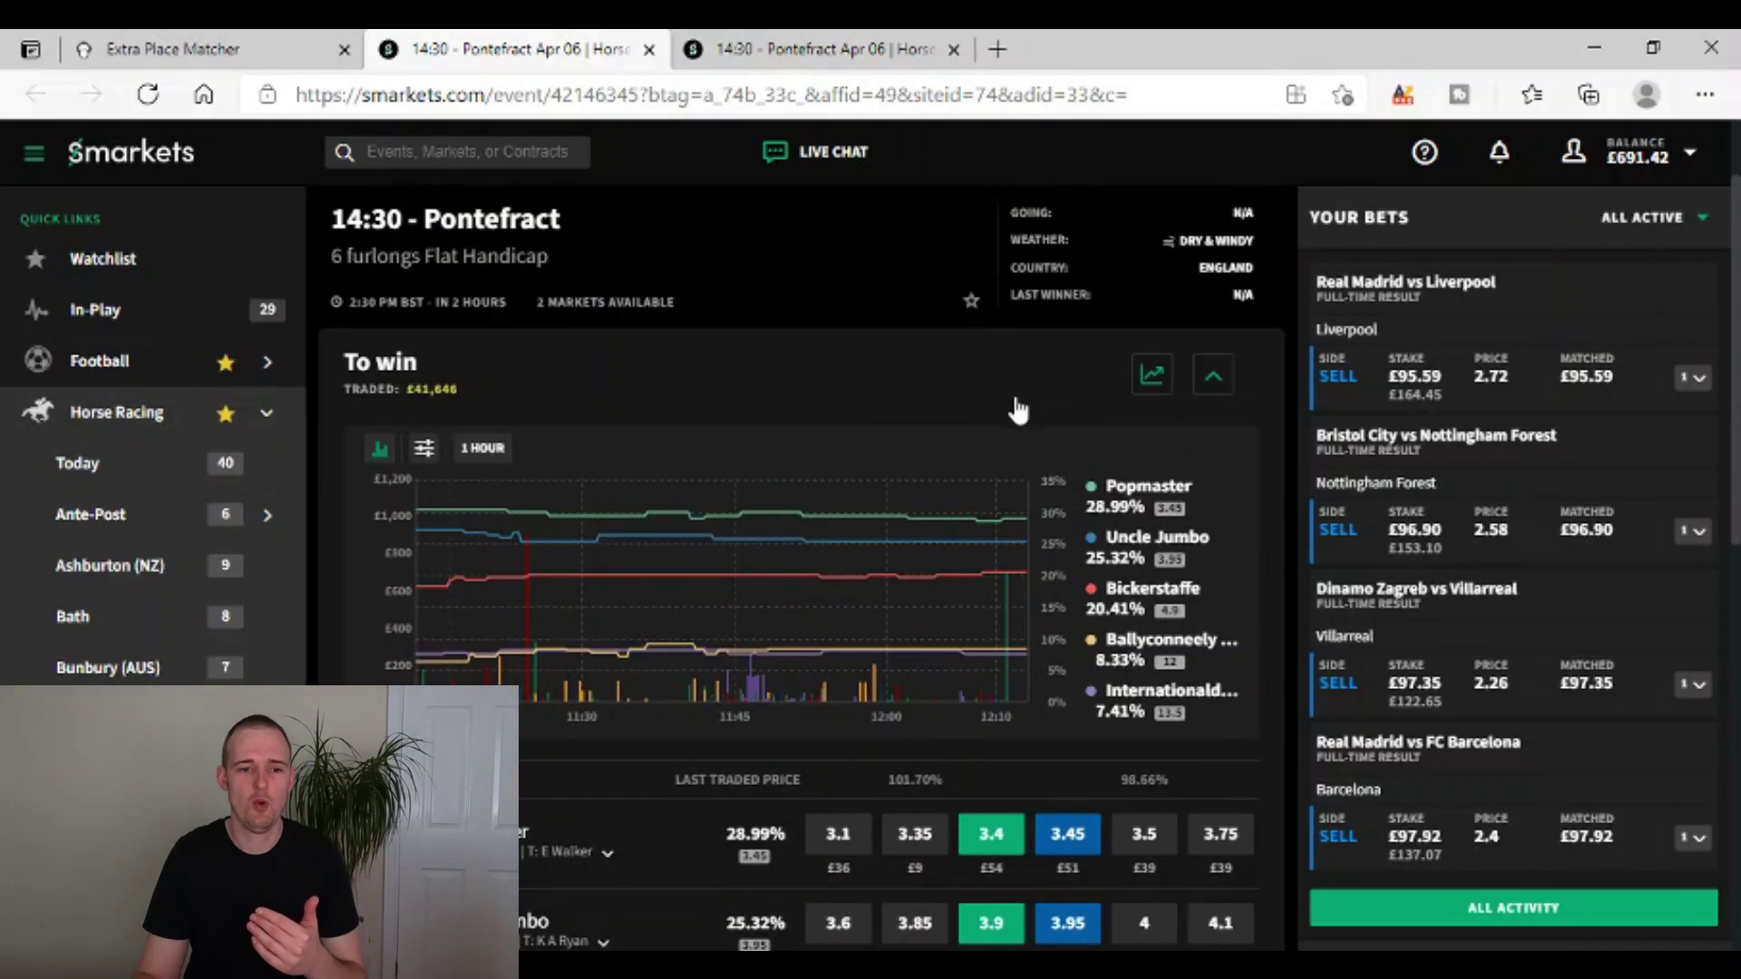
scroll(744, 444, down, 5)
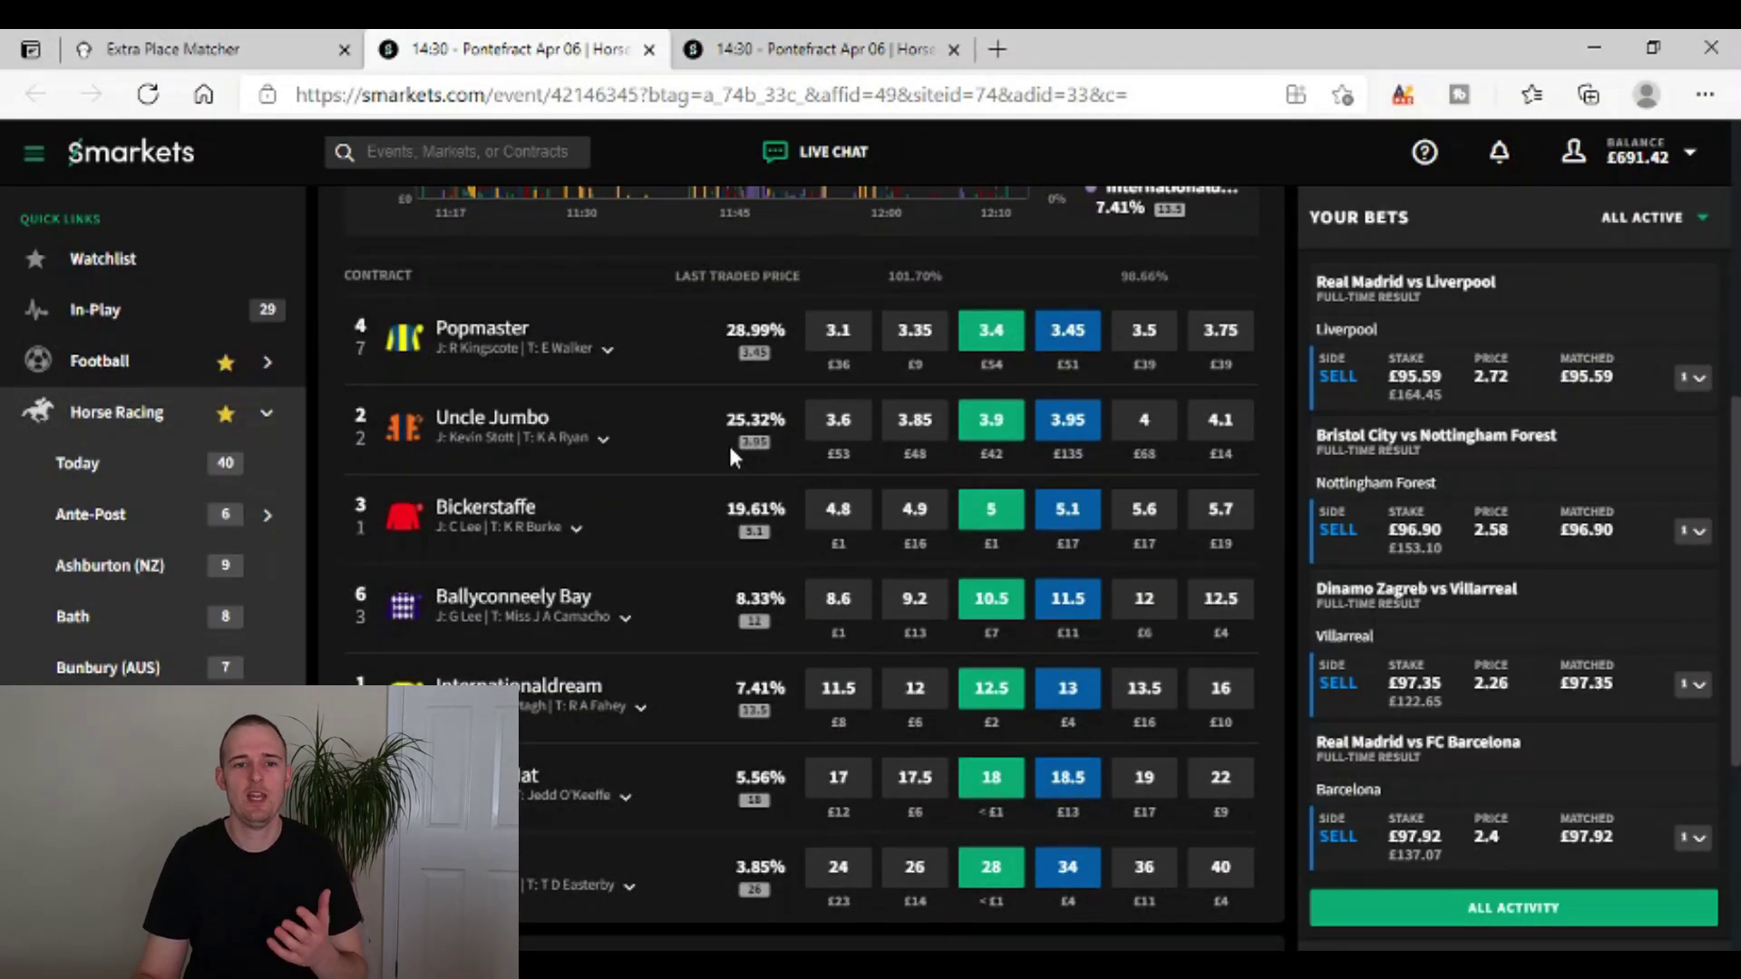
On the second Smarkets tab, collapse To win and expand To place (top 2), then return to the matcher.
click(861, 59)
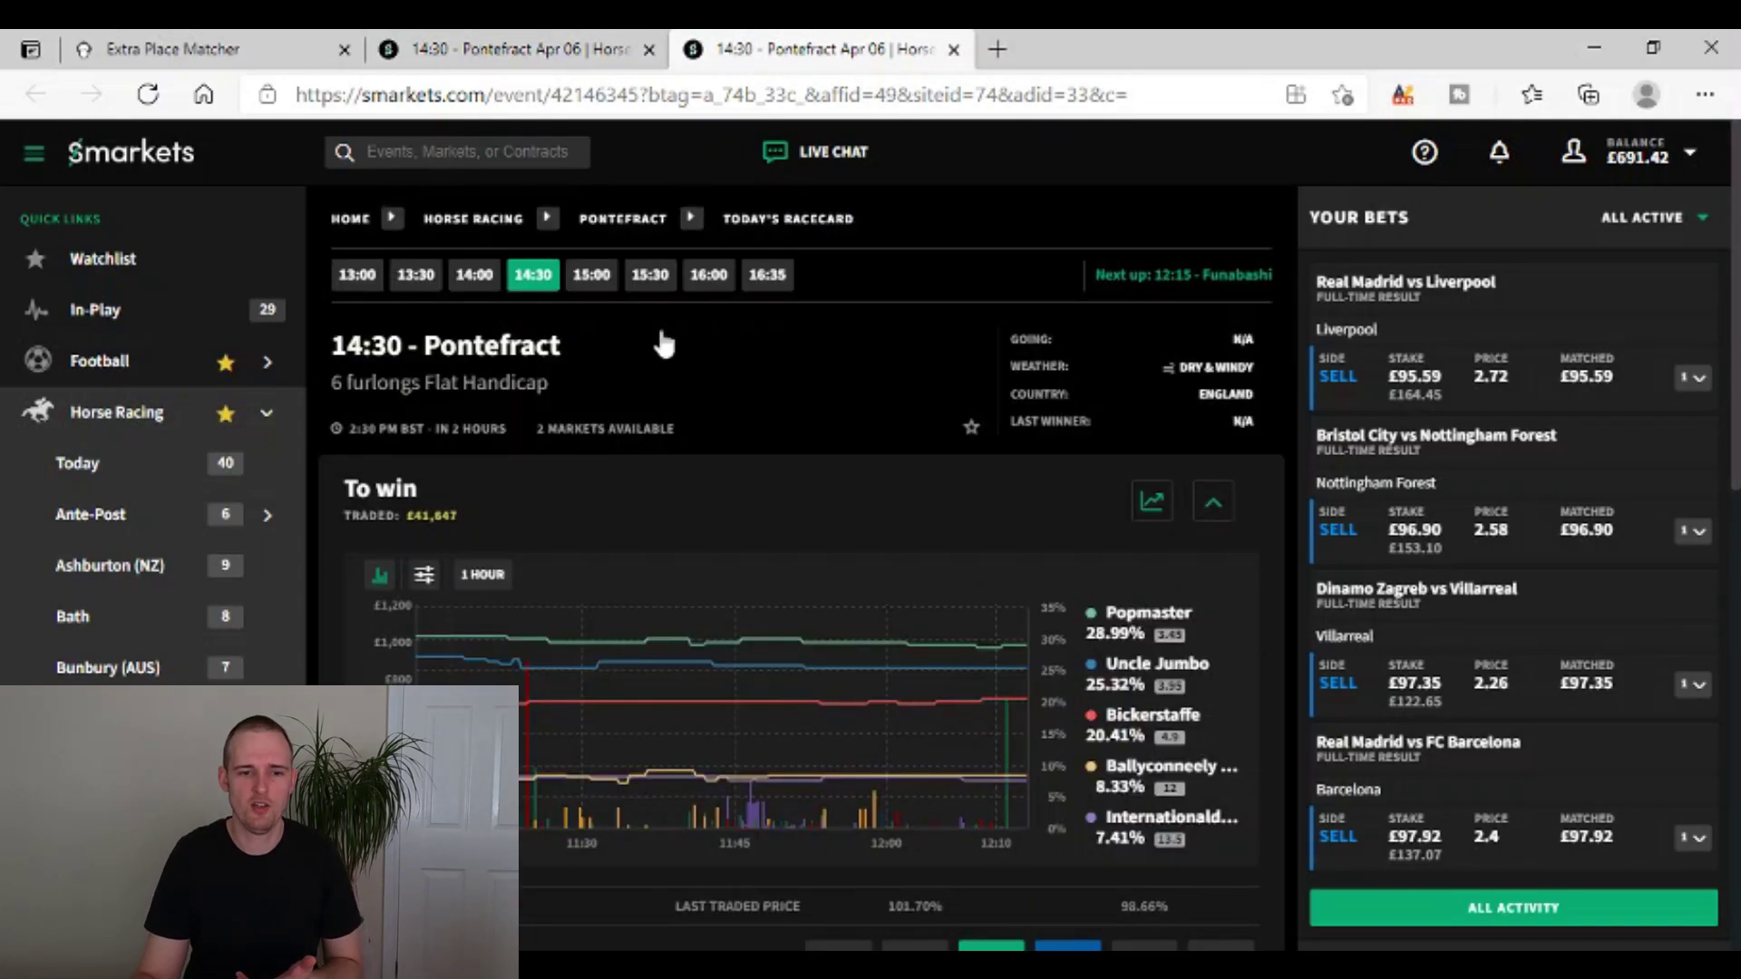
scroll(637, 403, down, 1)
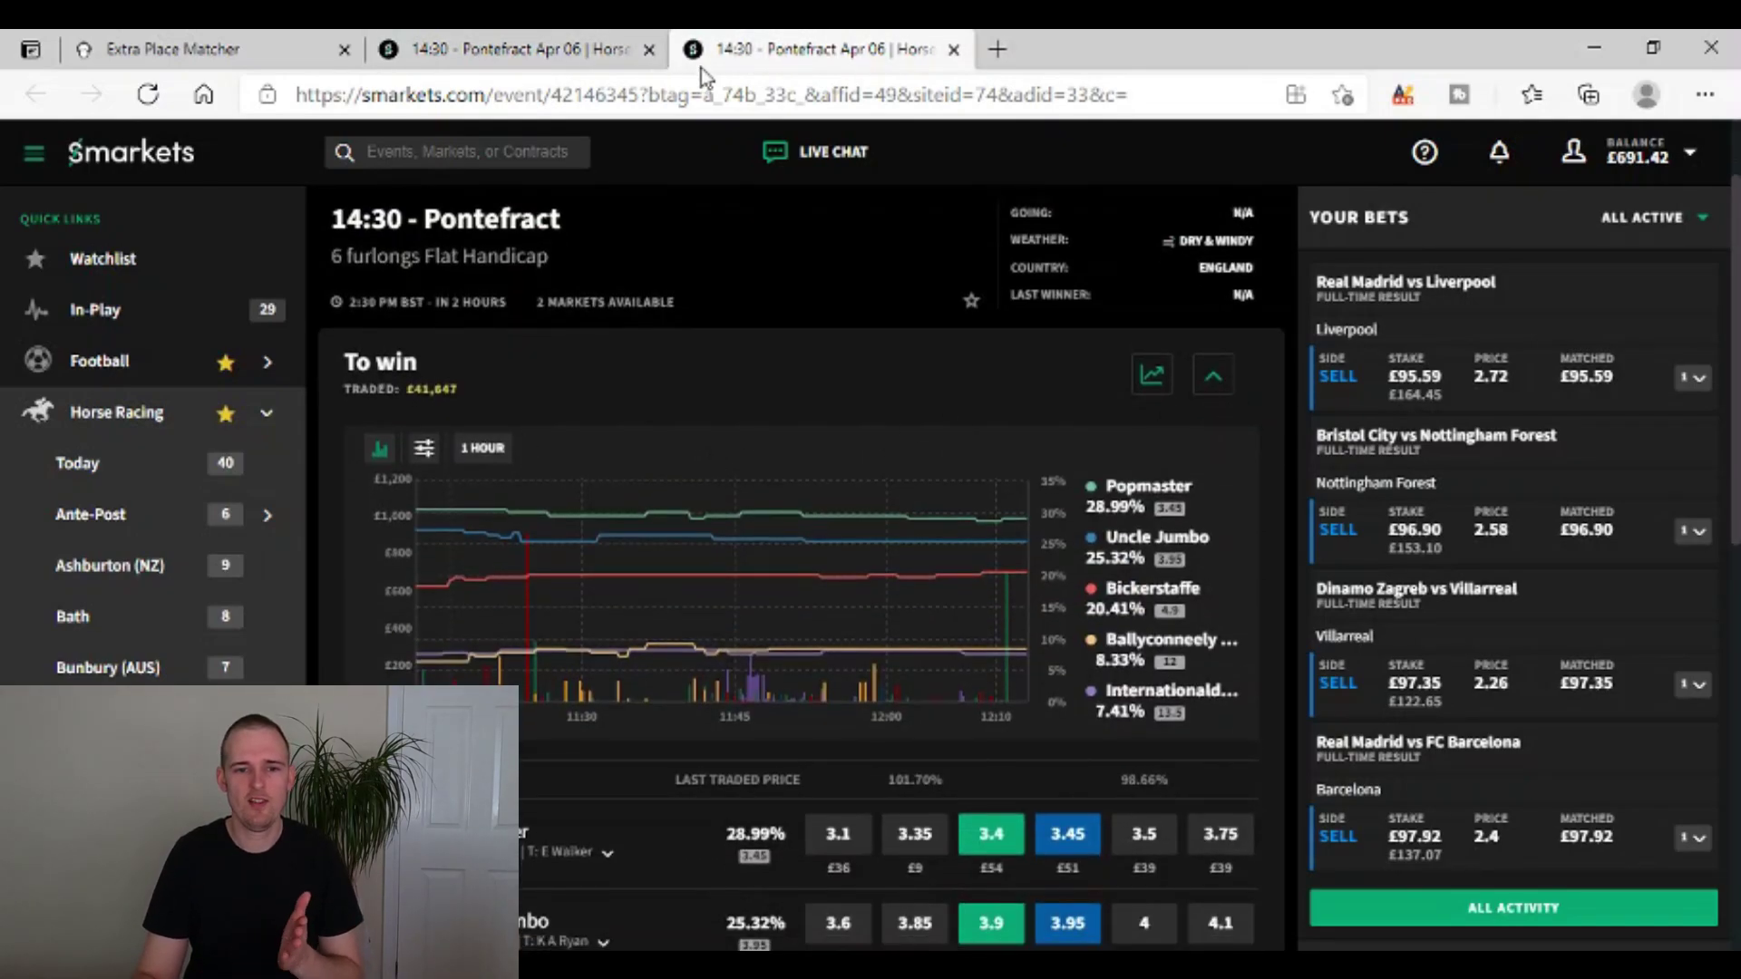
click(1214, 375)
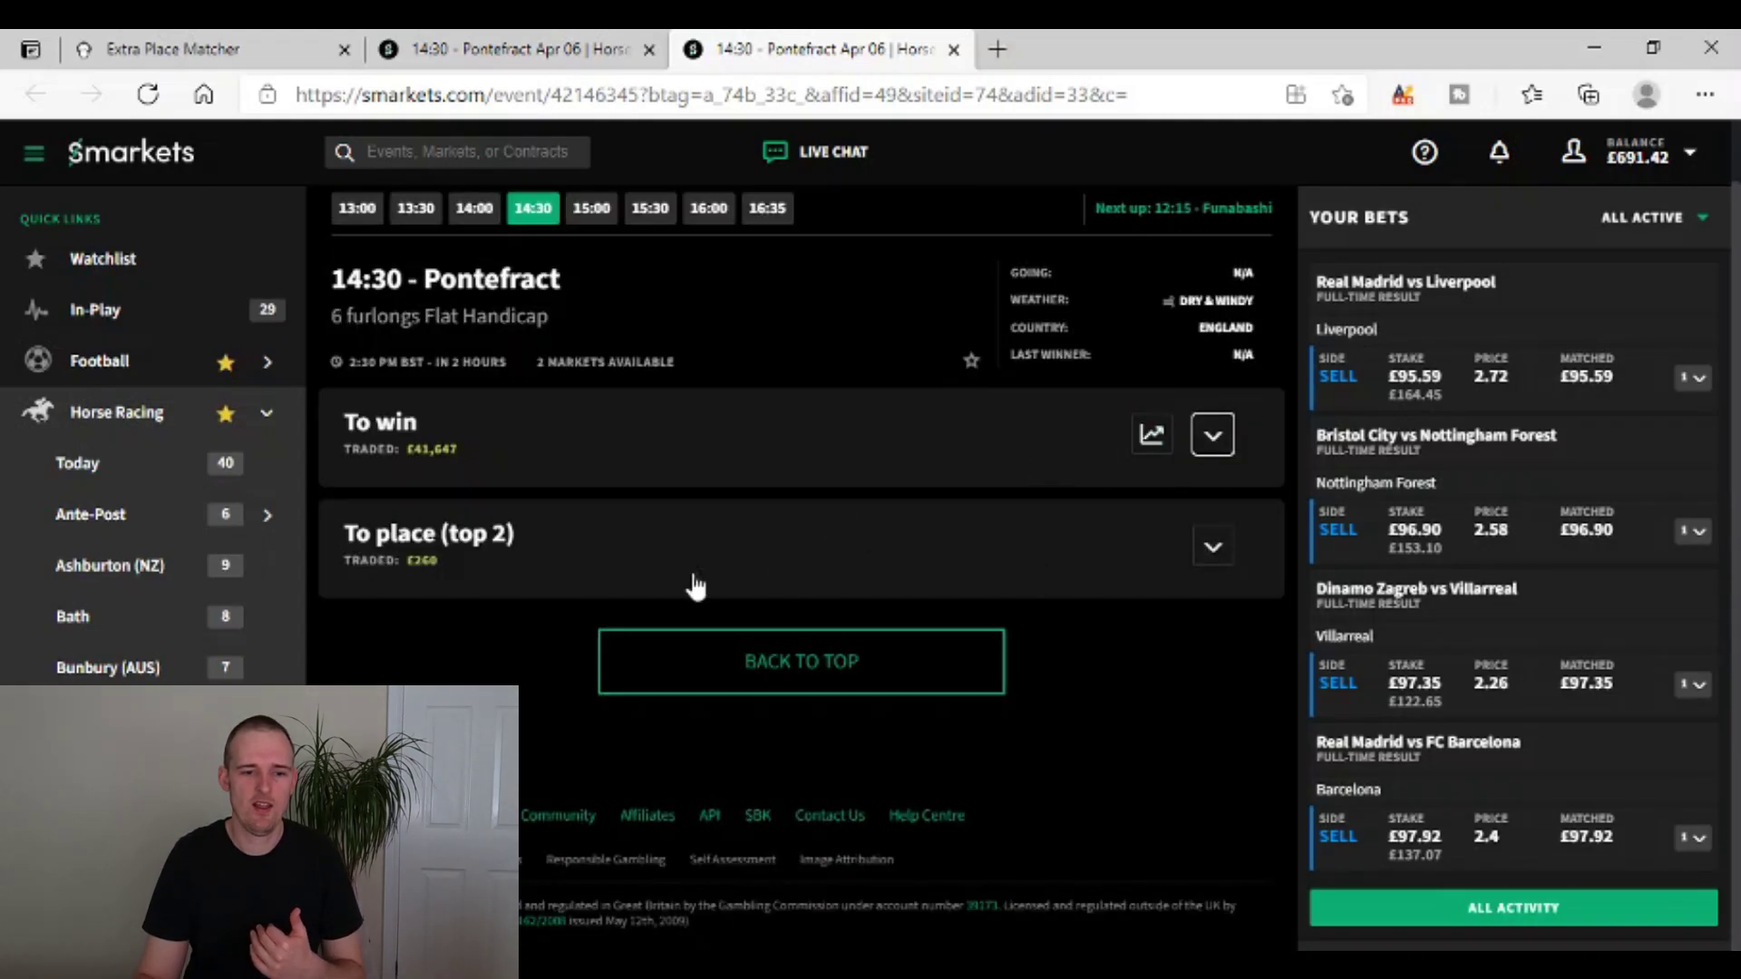
click(1205, 550)
scroll(1101, 559, down, 3)
click(227, 49)
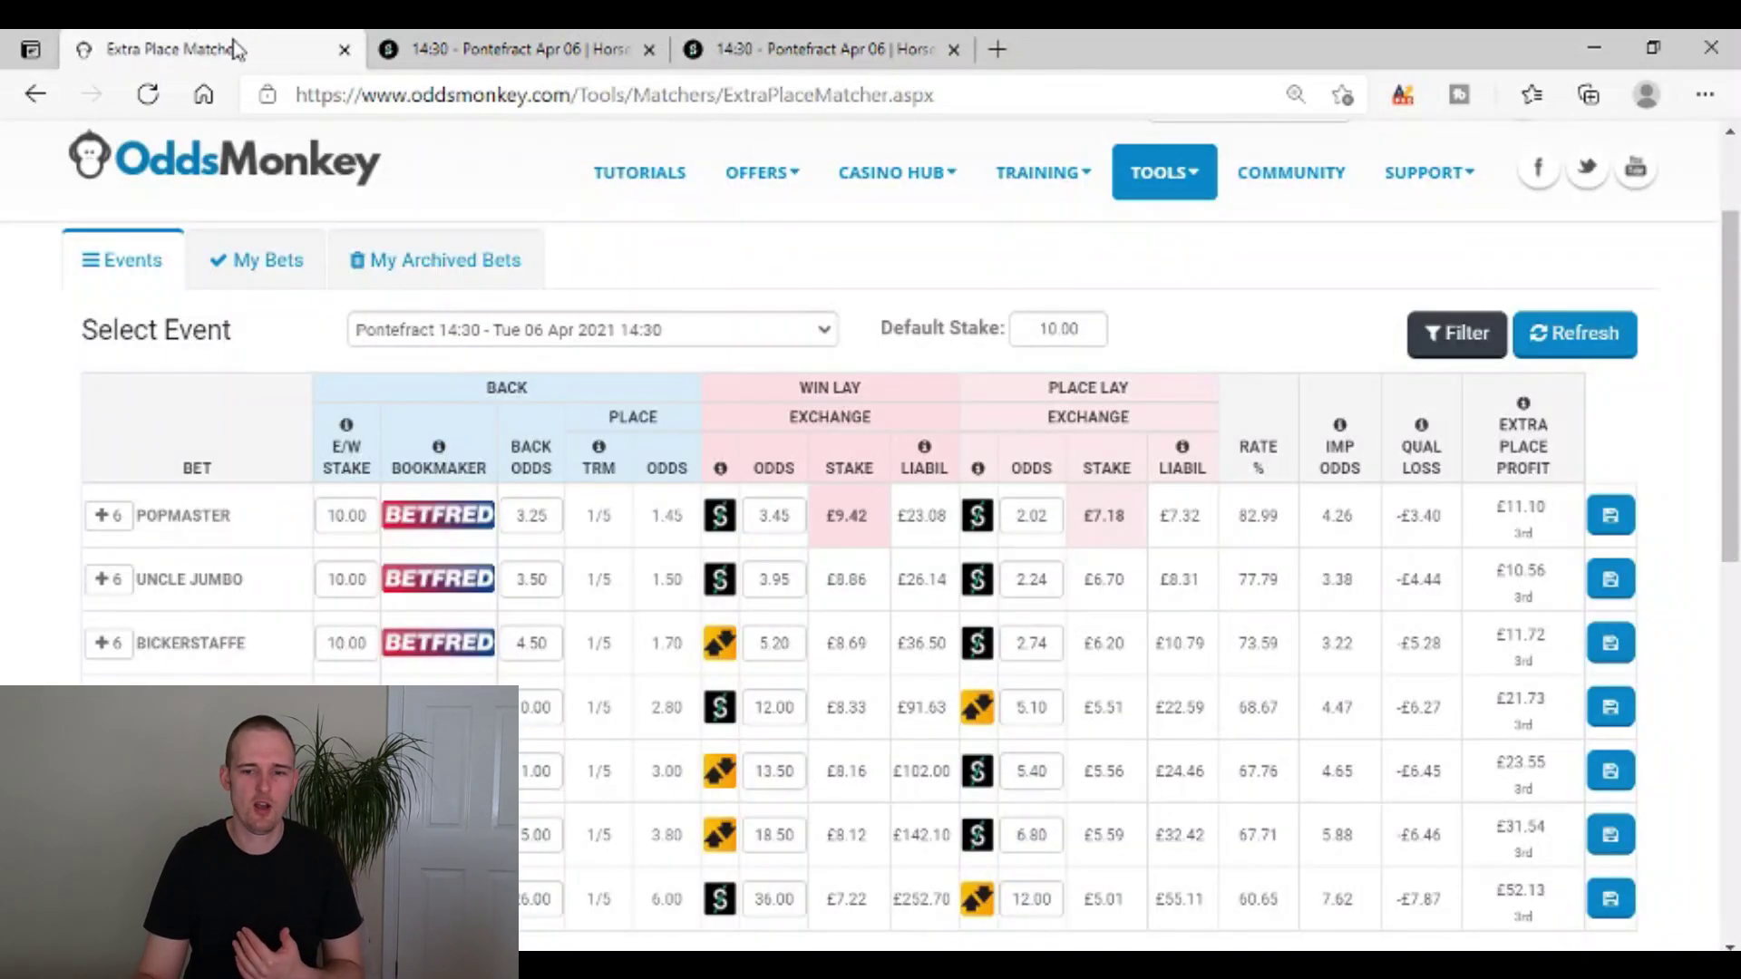
mouse_move(1547, 567)
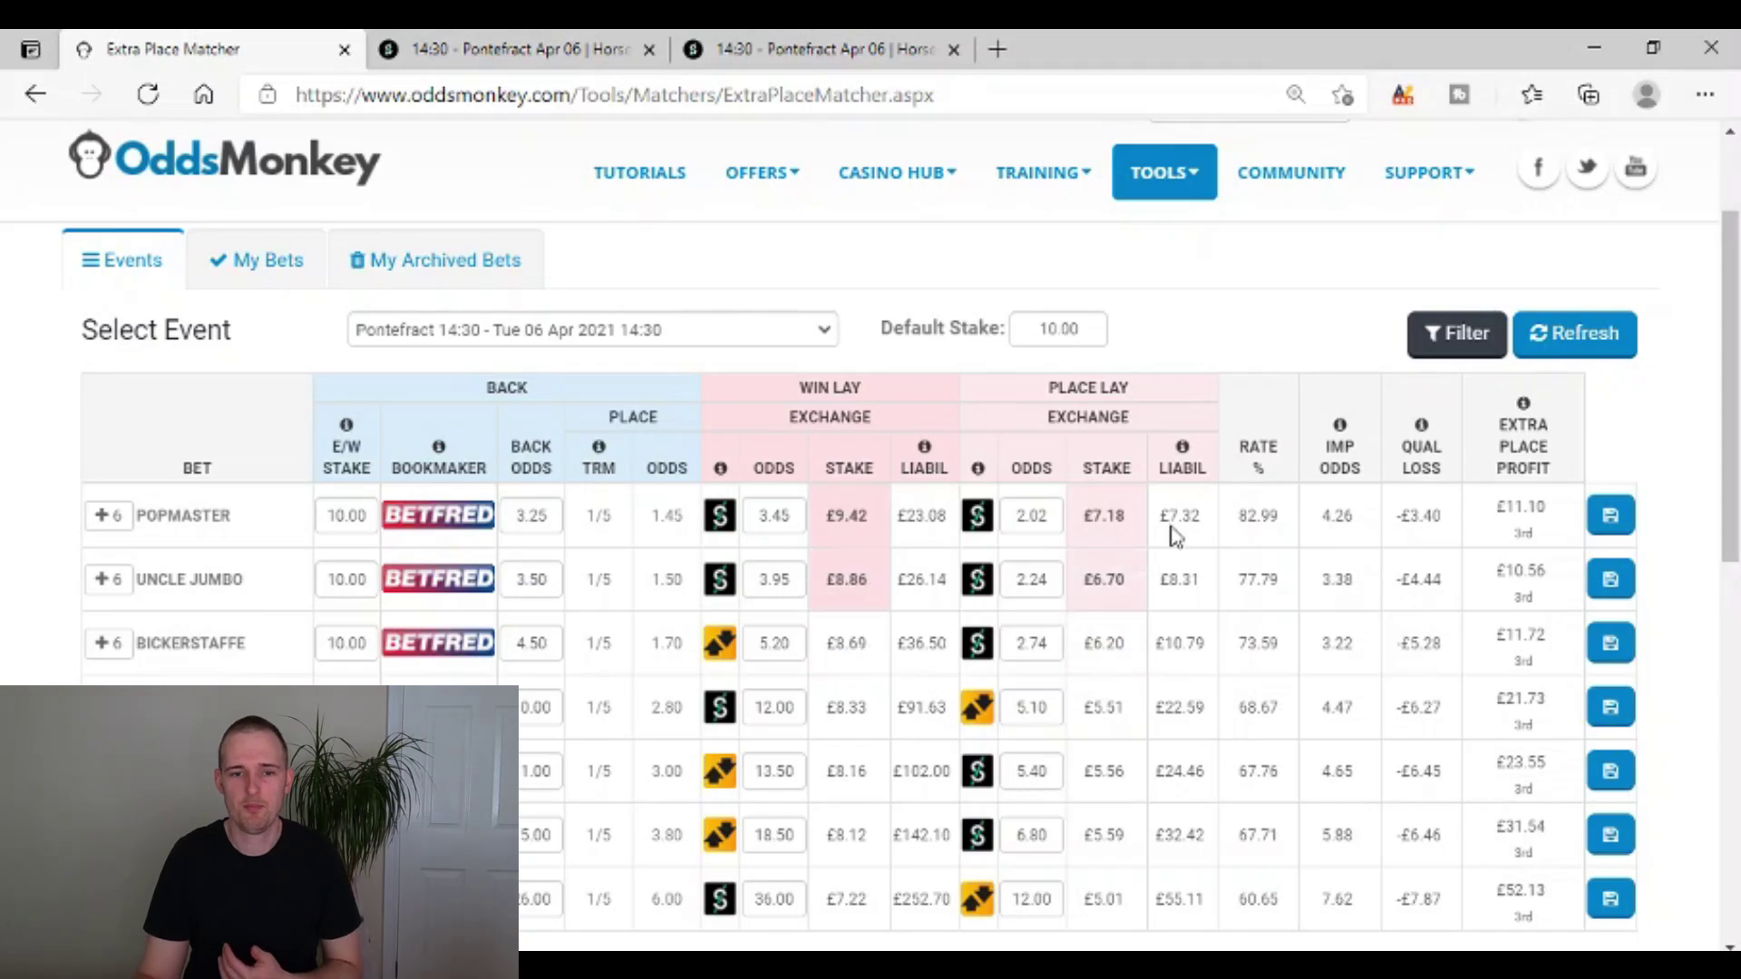
Open OddsMonkey's Matched Betting Calculator from the dashboard, in Normal bet type and Simple mode.
click(873, 36)
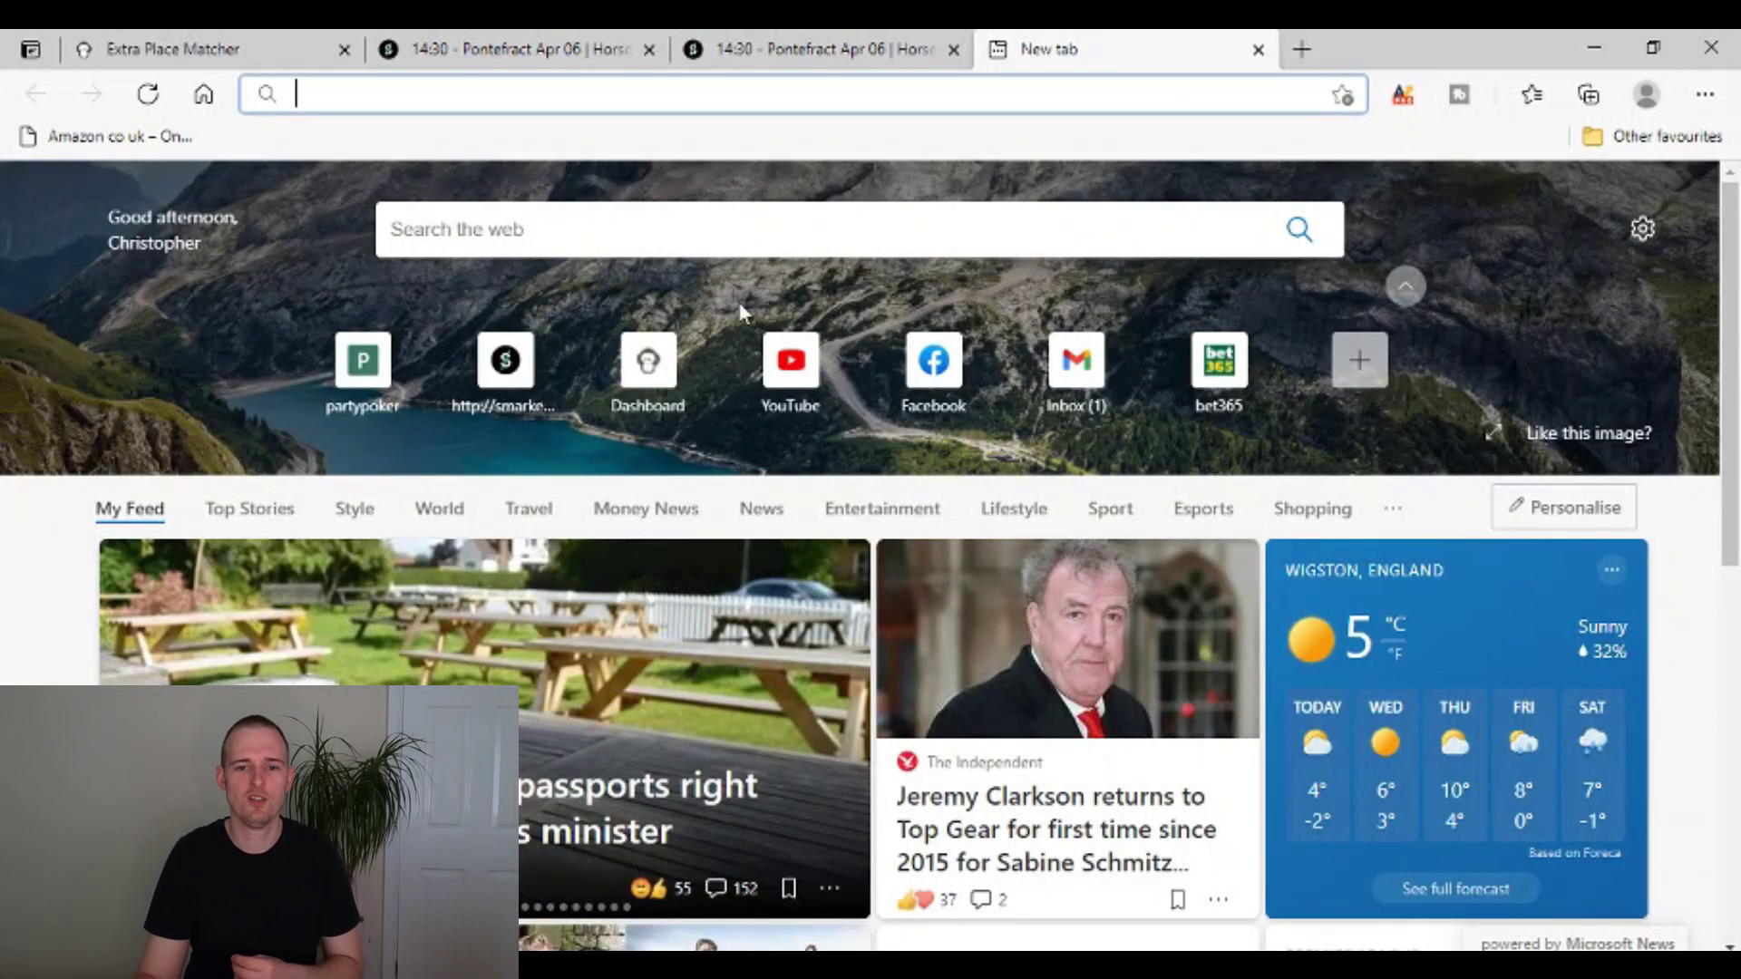
click(632, 379)
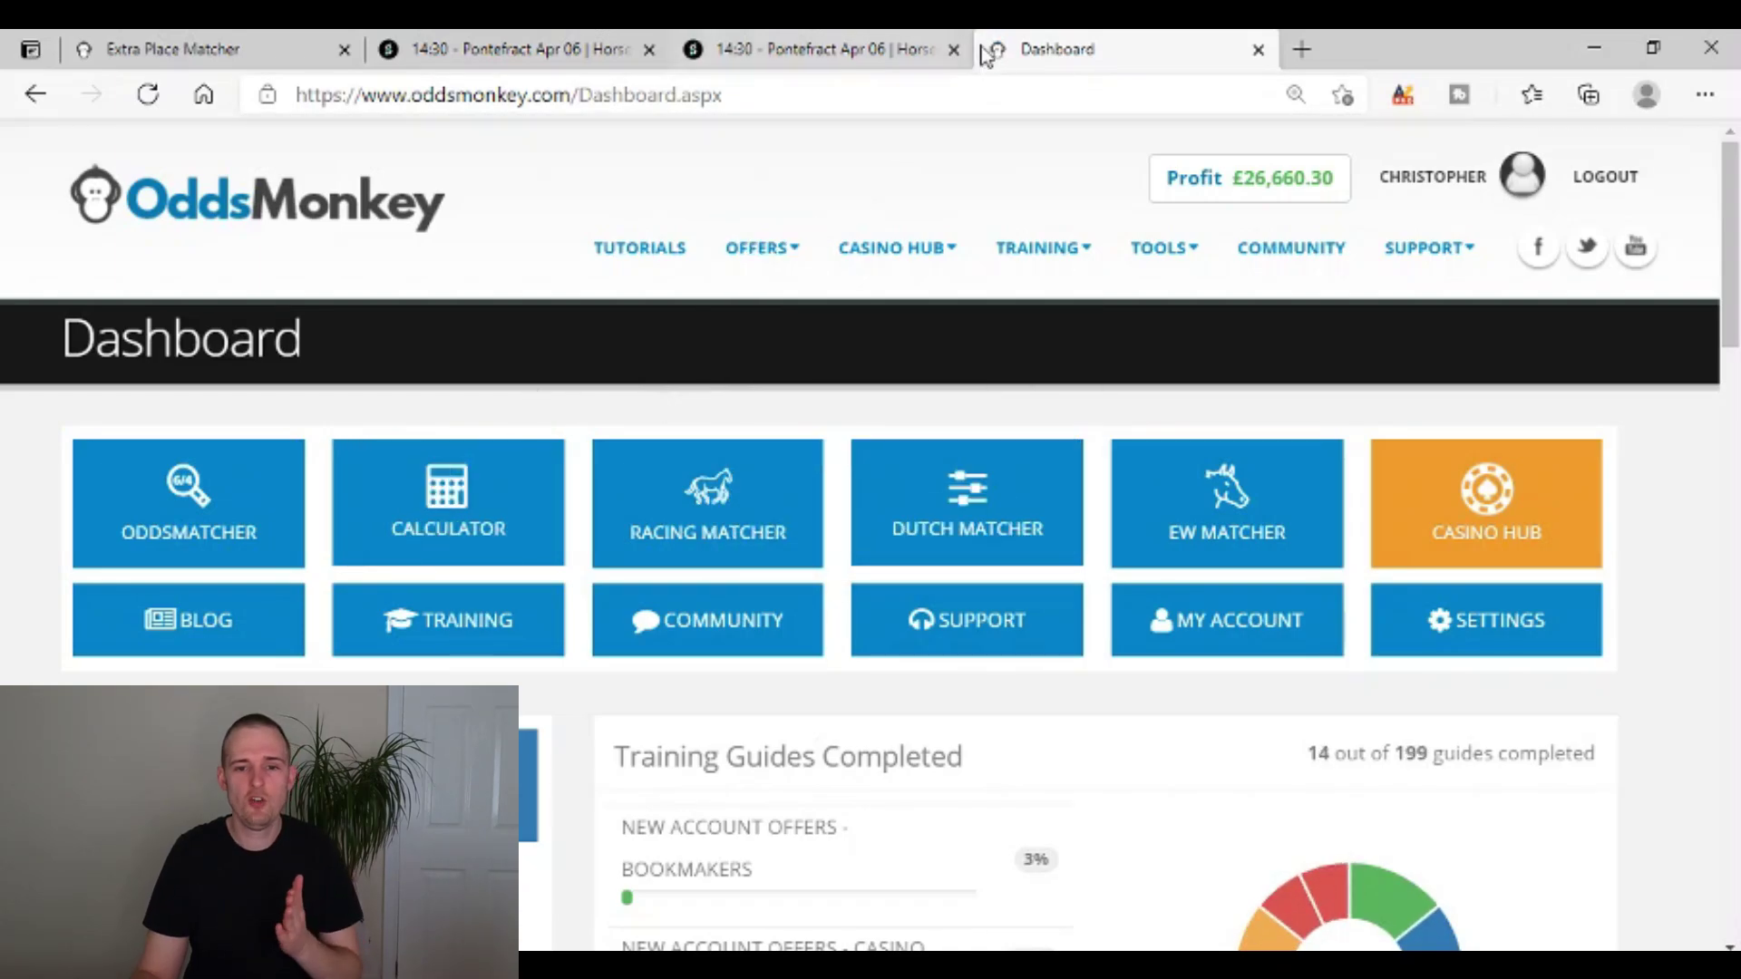
click(484, 501)
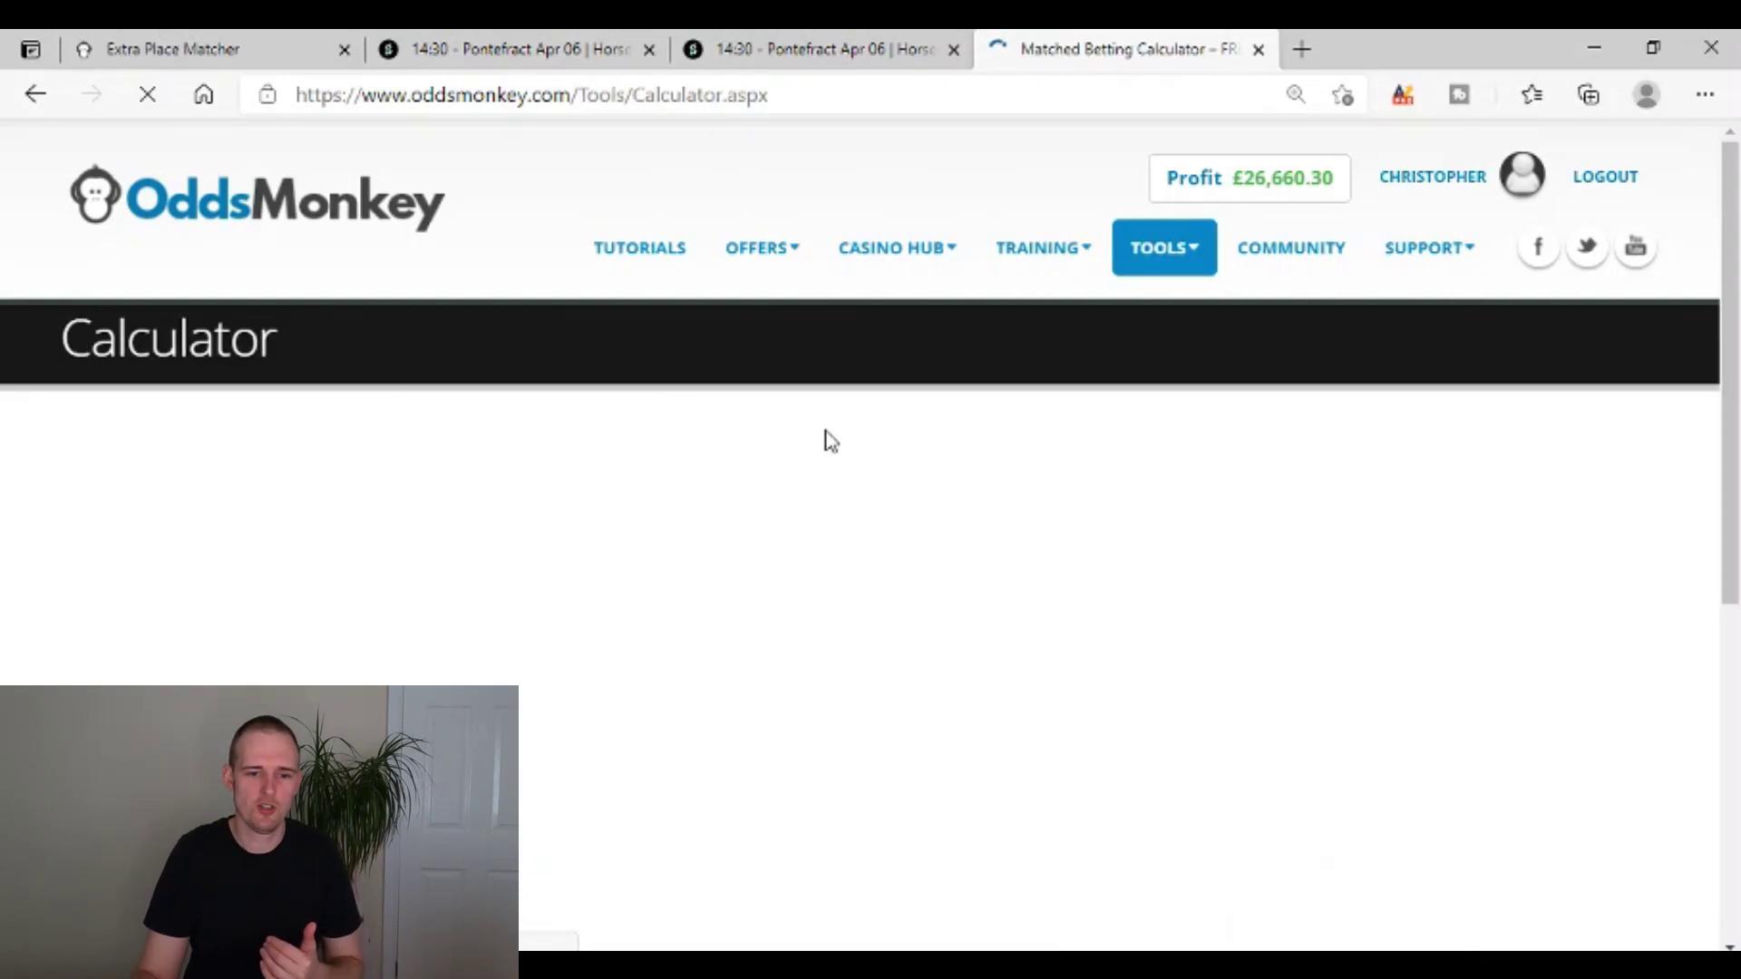
scroll(816, 430, down, 3)
scroll(874, 459, up, 1)
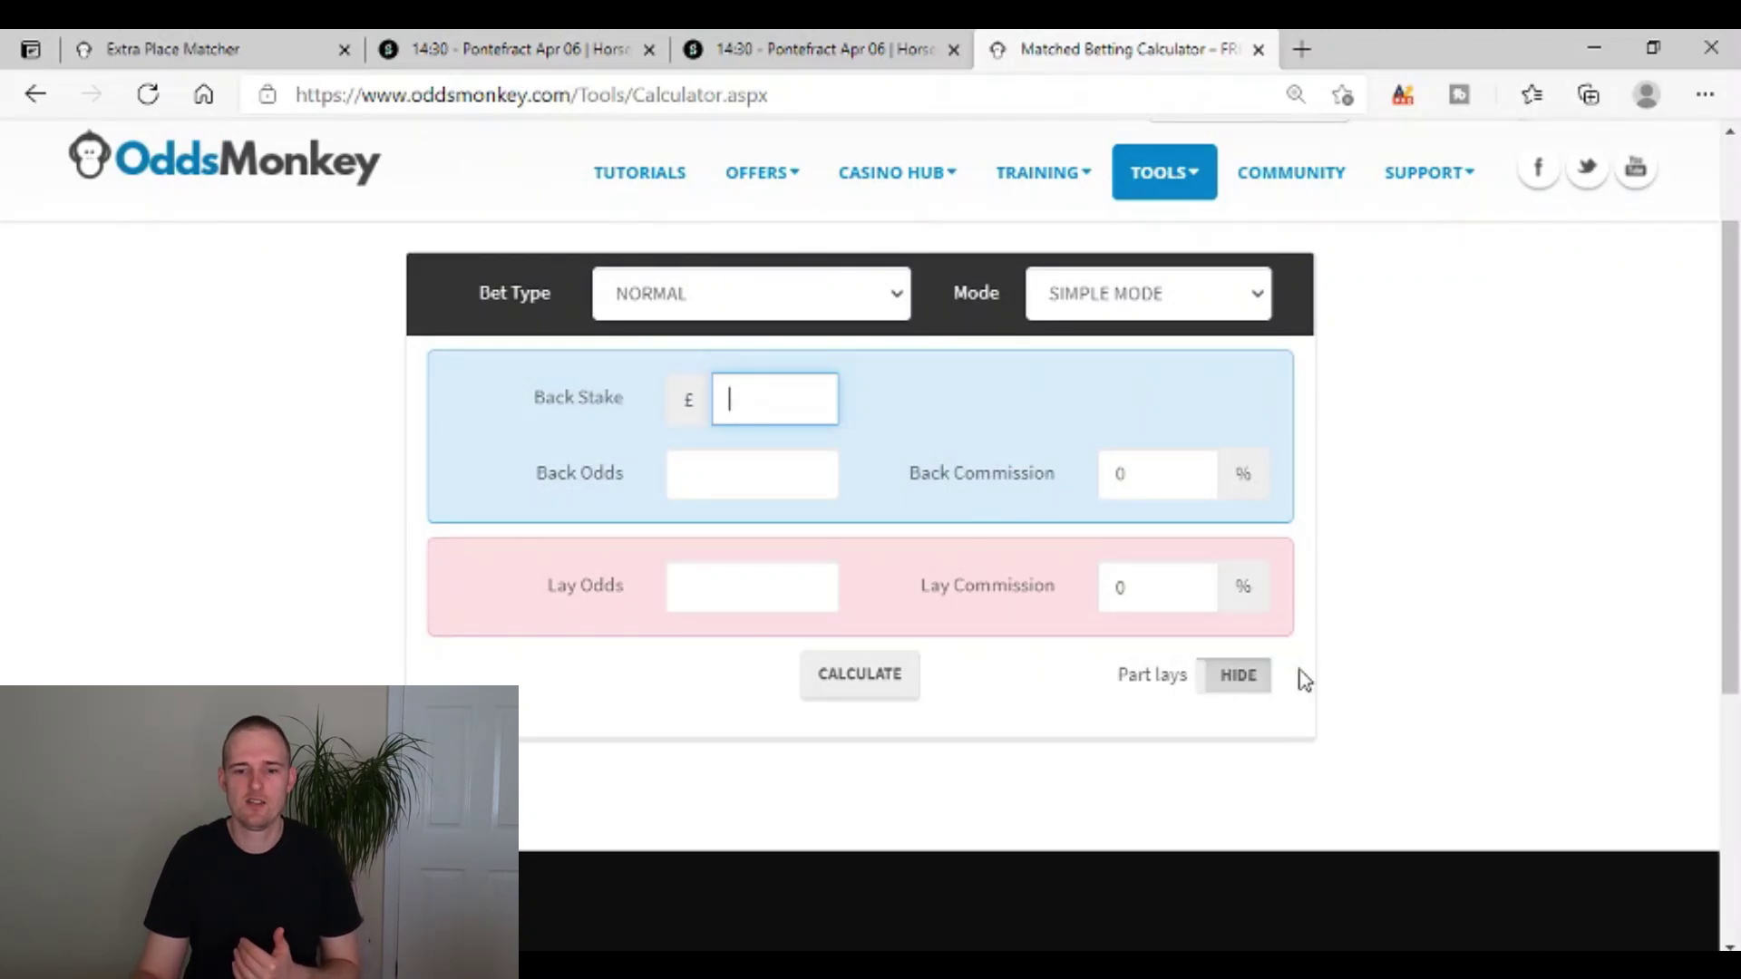
Show the calculator's part-lays fields, then switch back to the Extra Place Matcher.
click(1232, 682)
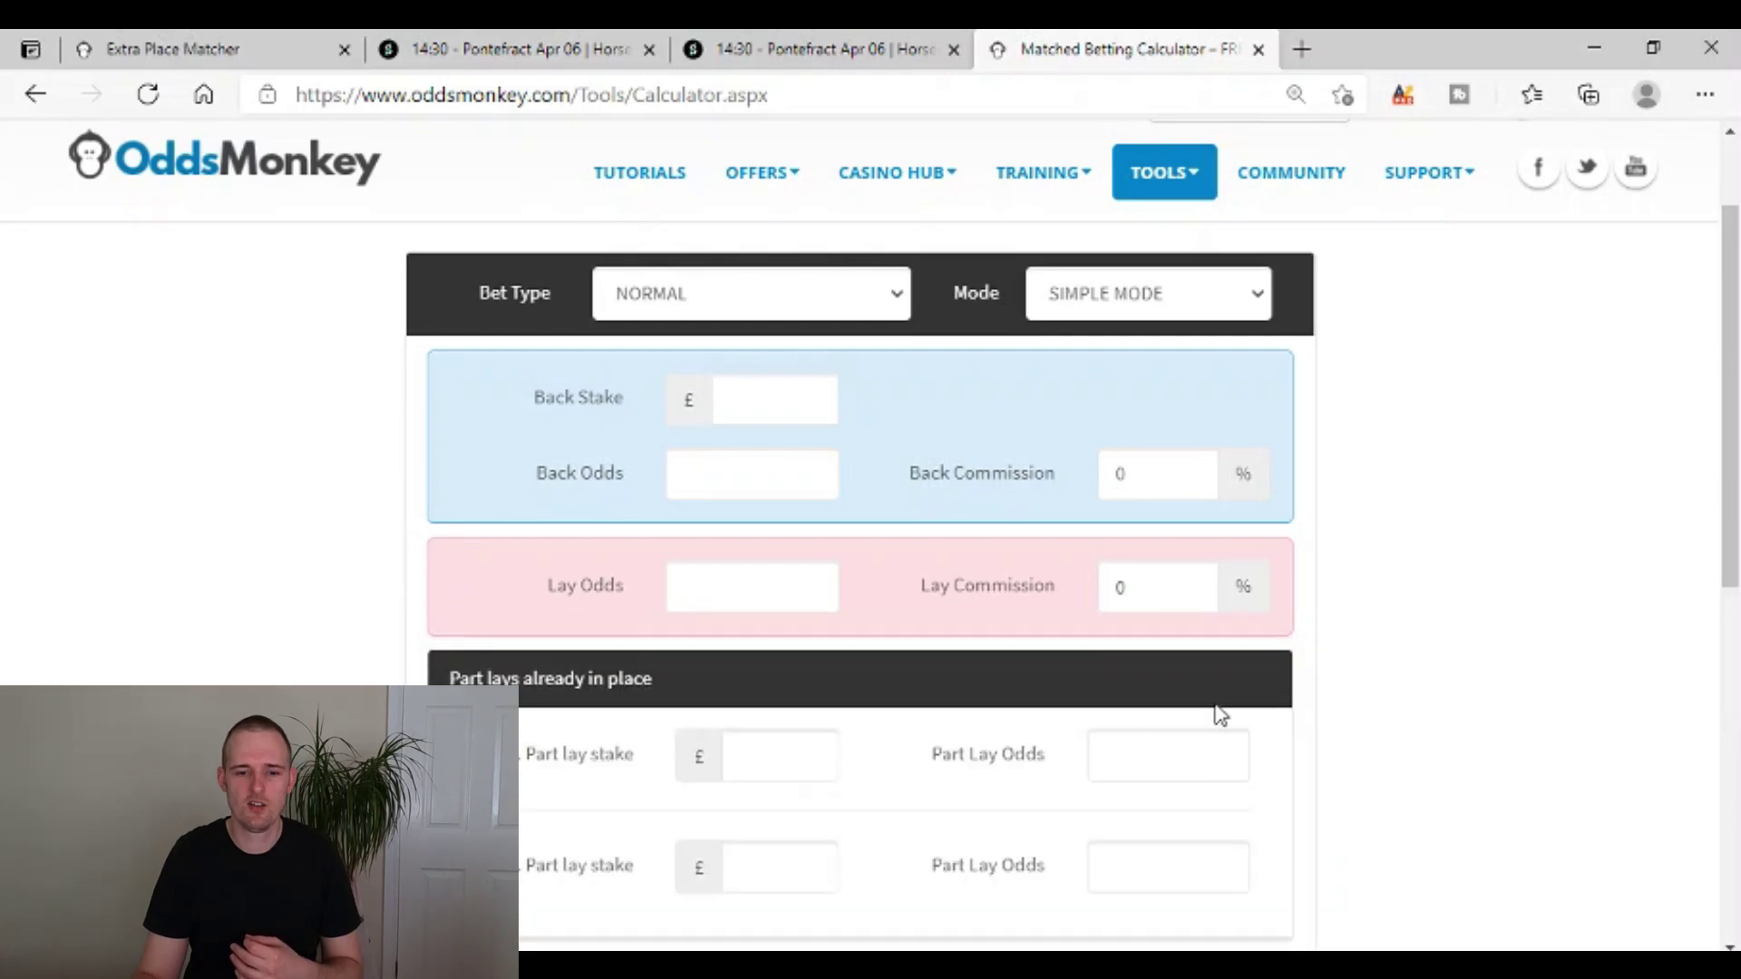
scroll(1270, 726, down, 3)
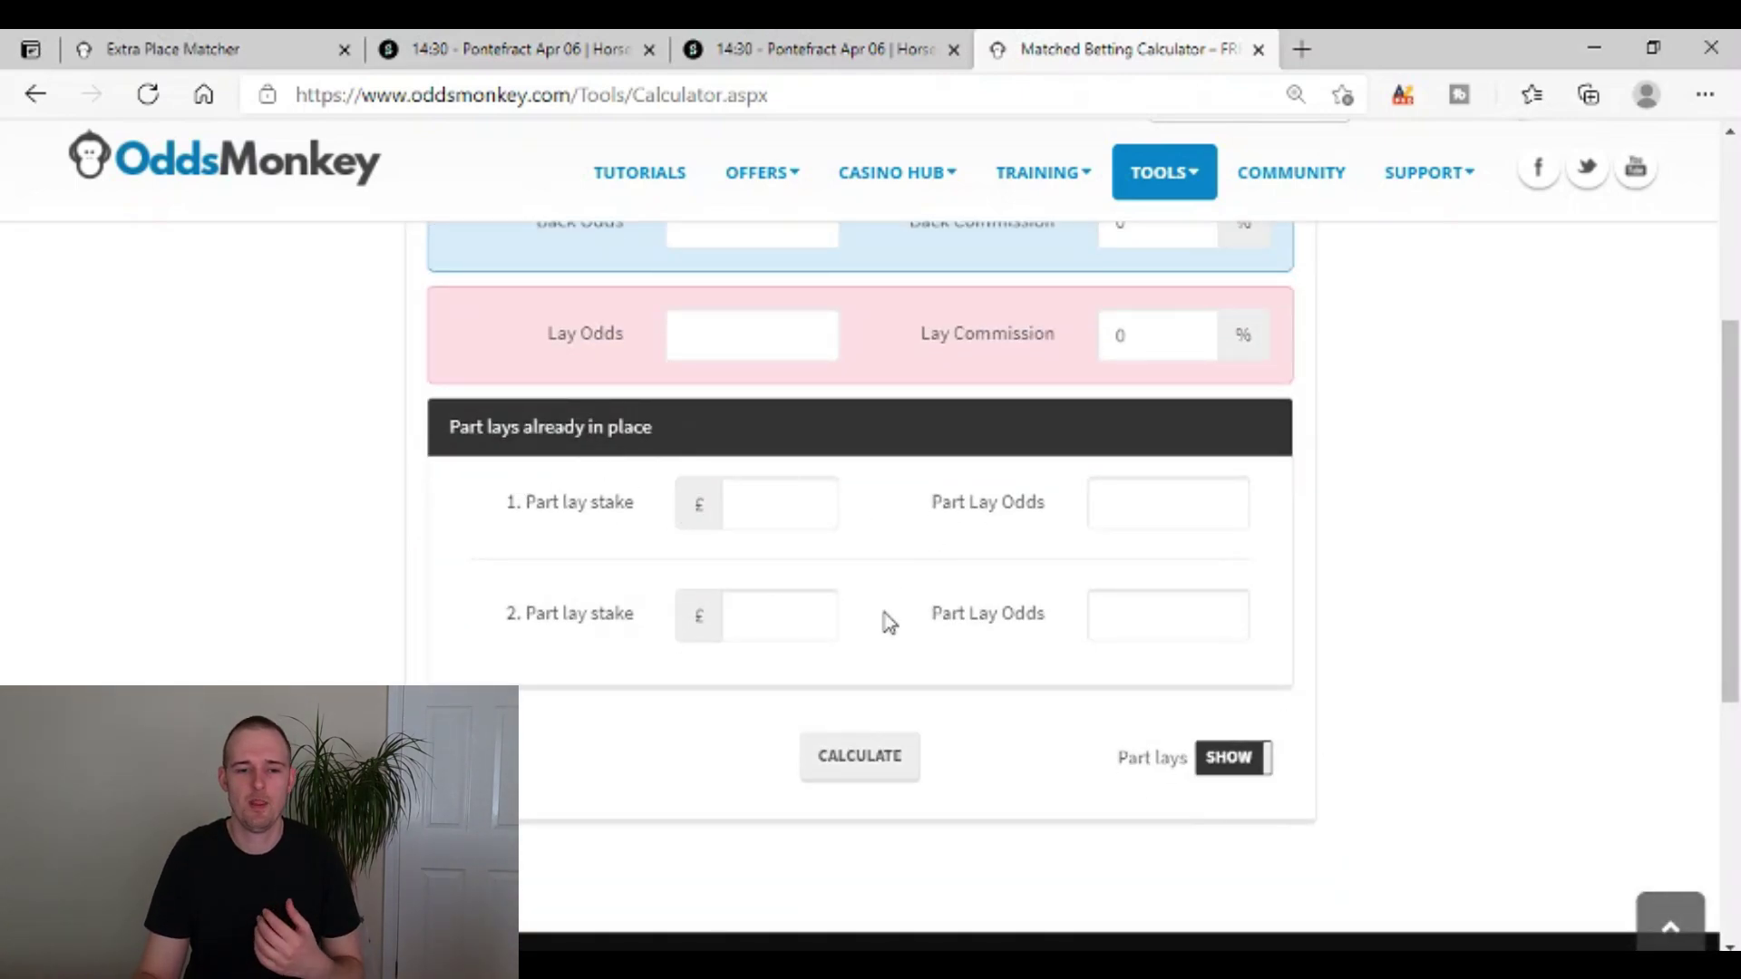
key(ctrl+Tab)
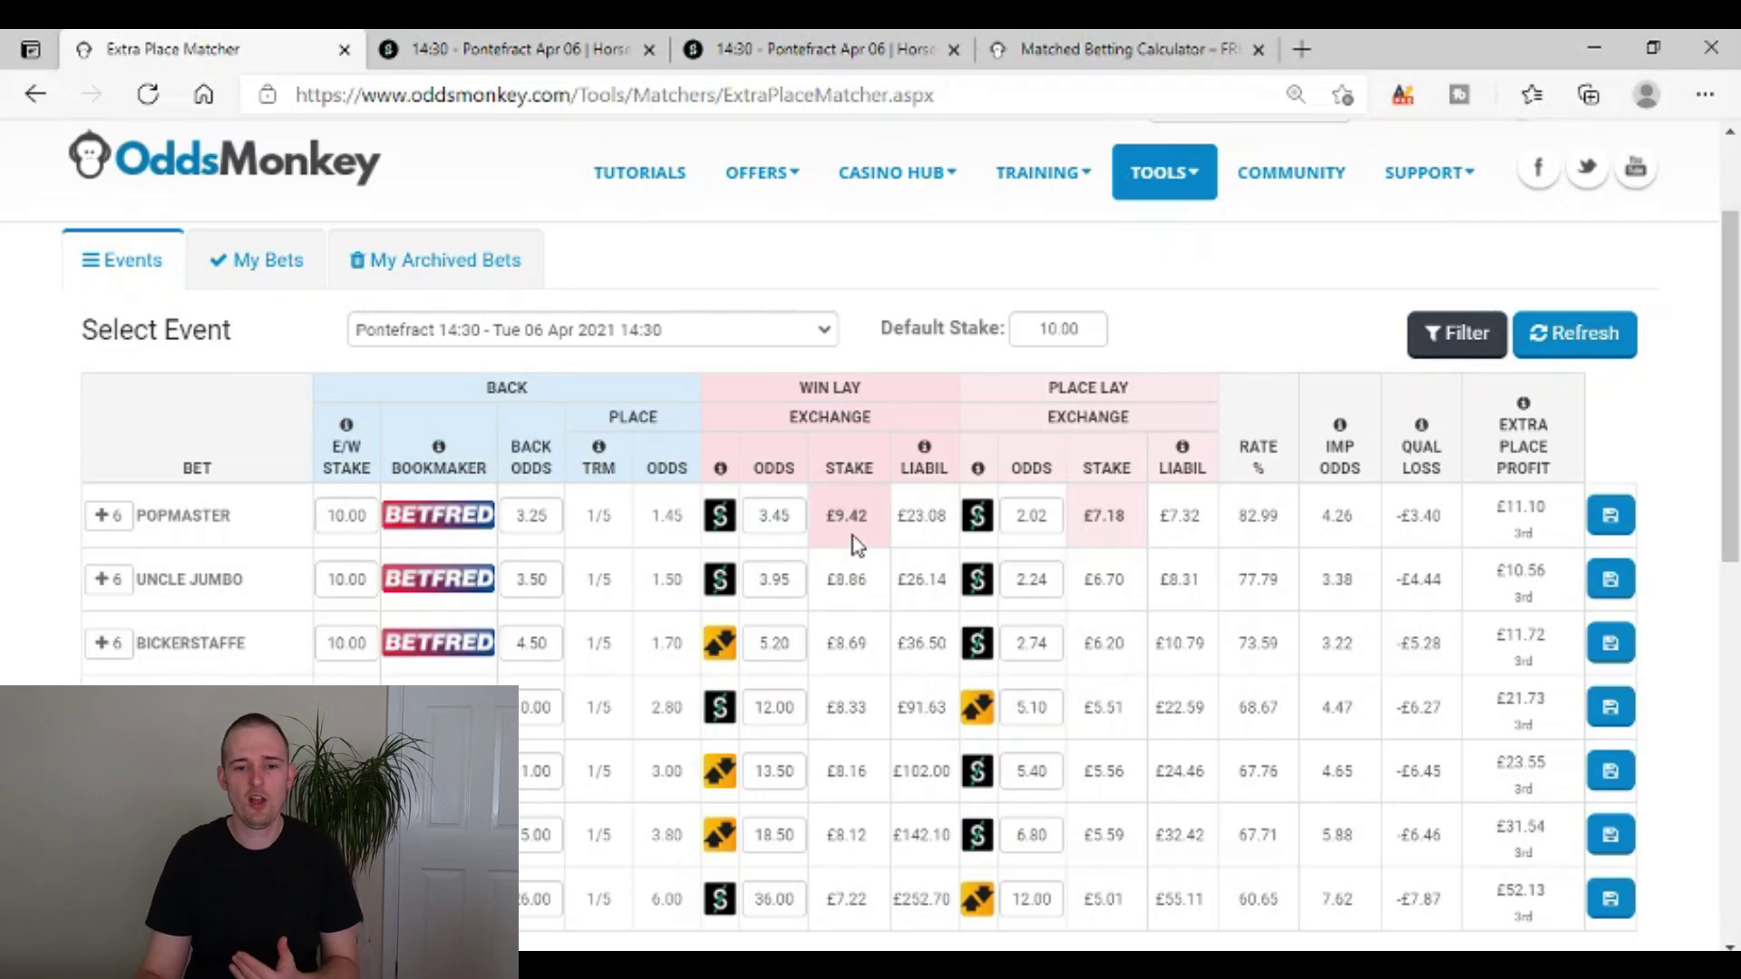
Scroll the Smarkets Pontefract 14:30 win market to the runner grid, showing Popmaster's 3.45 lay.
click(514, 47)
scroll(792, 400, up, 1)
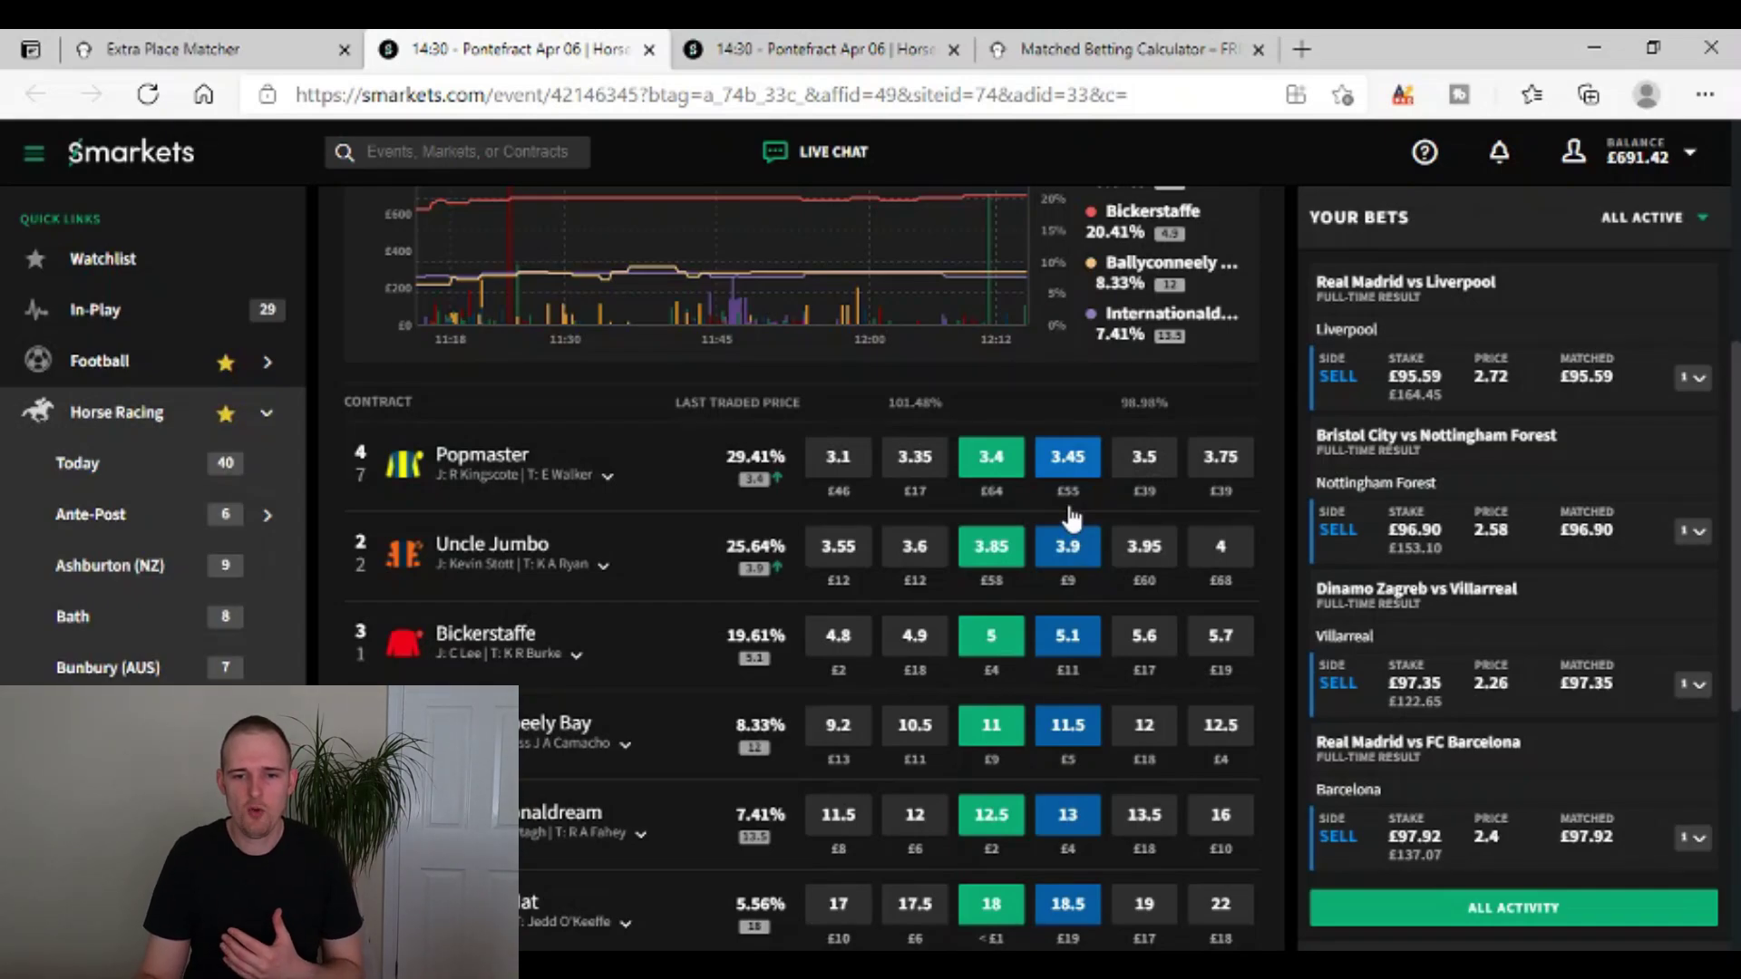
key(ctrl+shift+Tab)
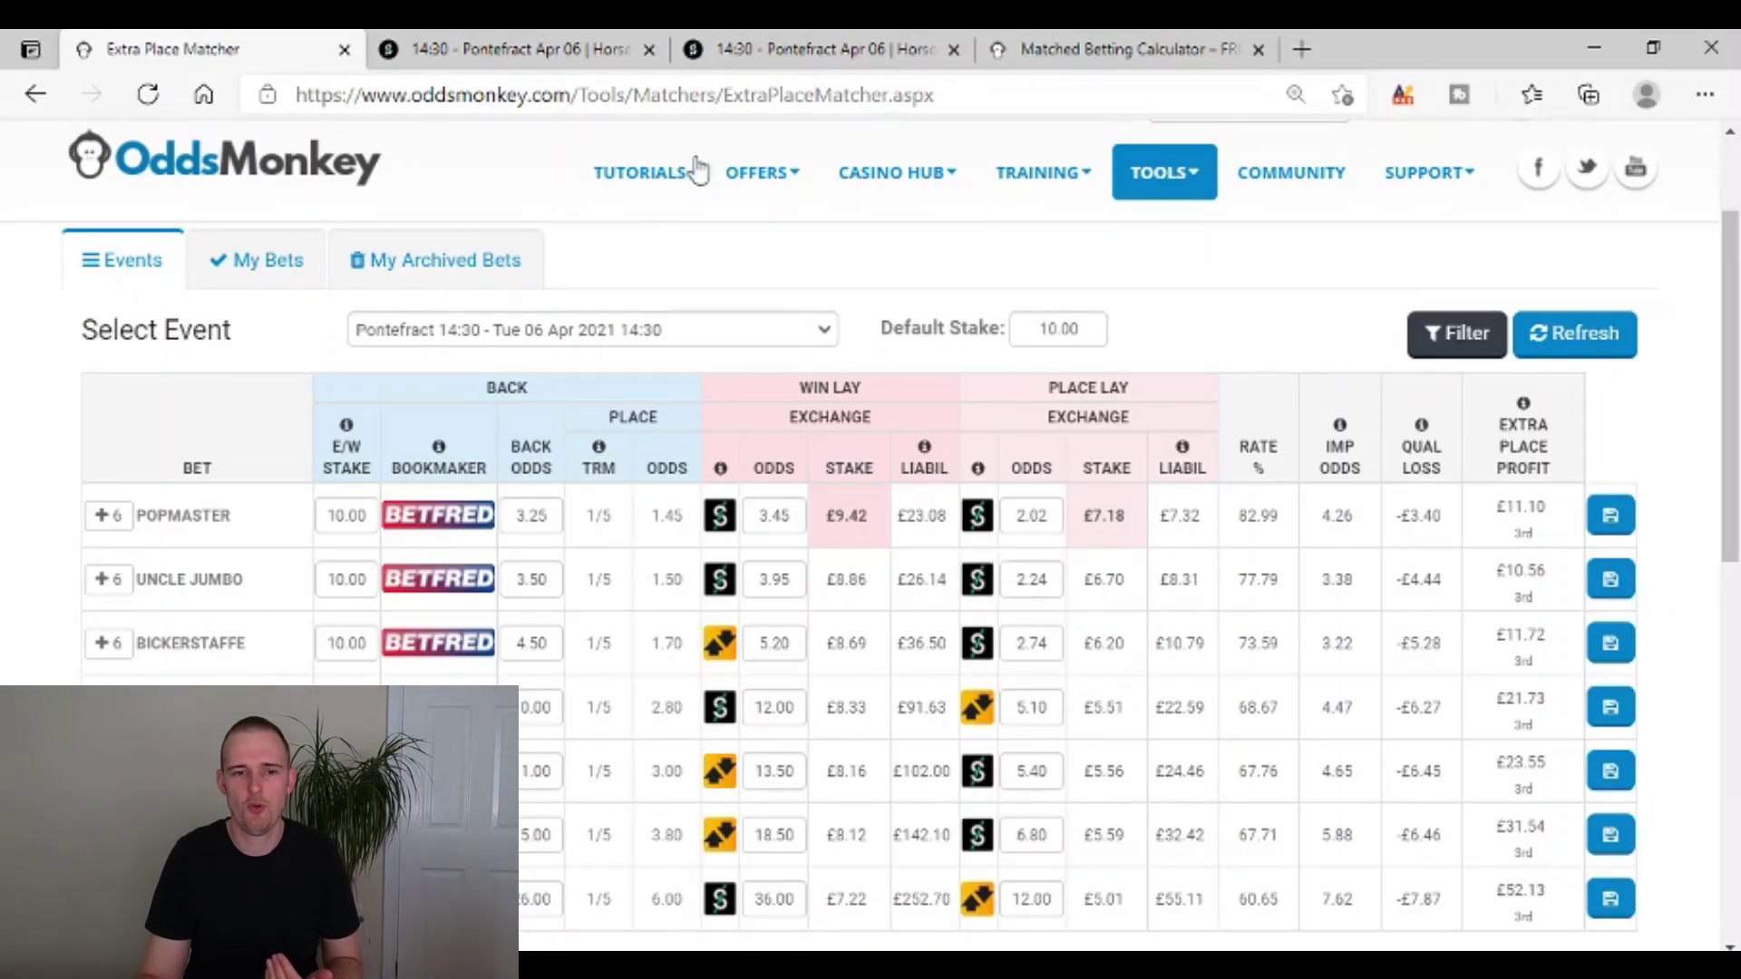
key(ctrl+Tab)
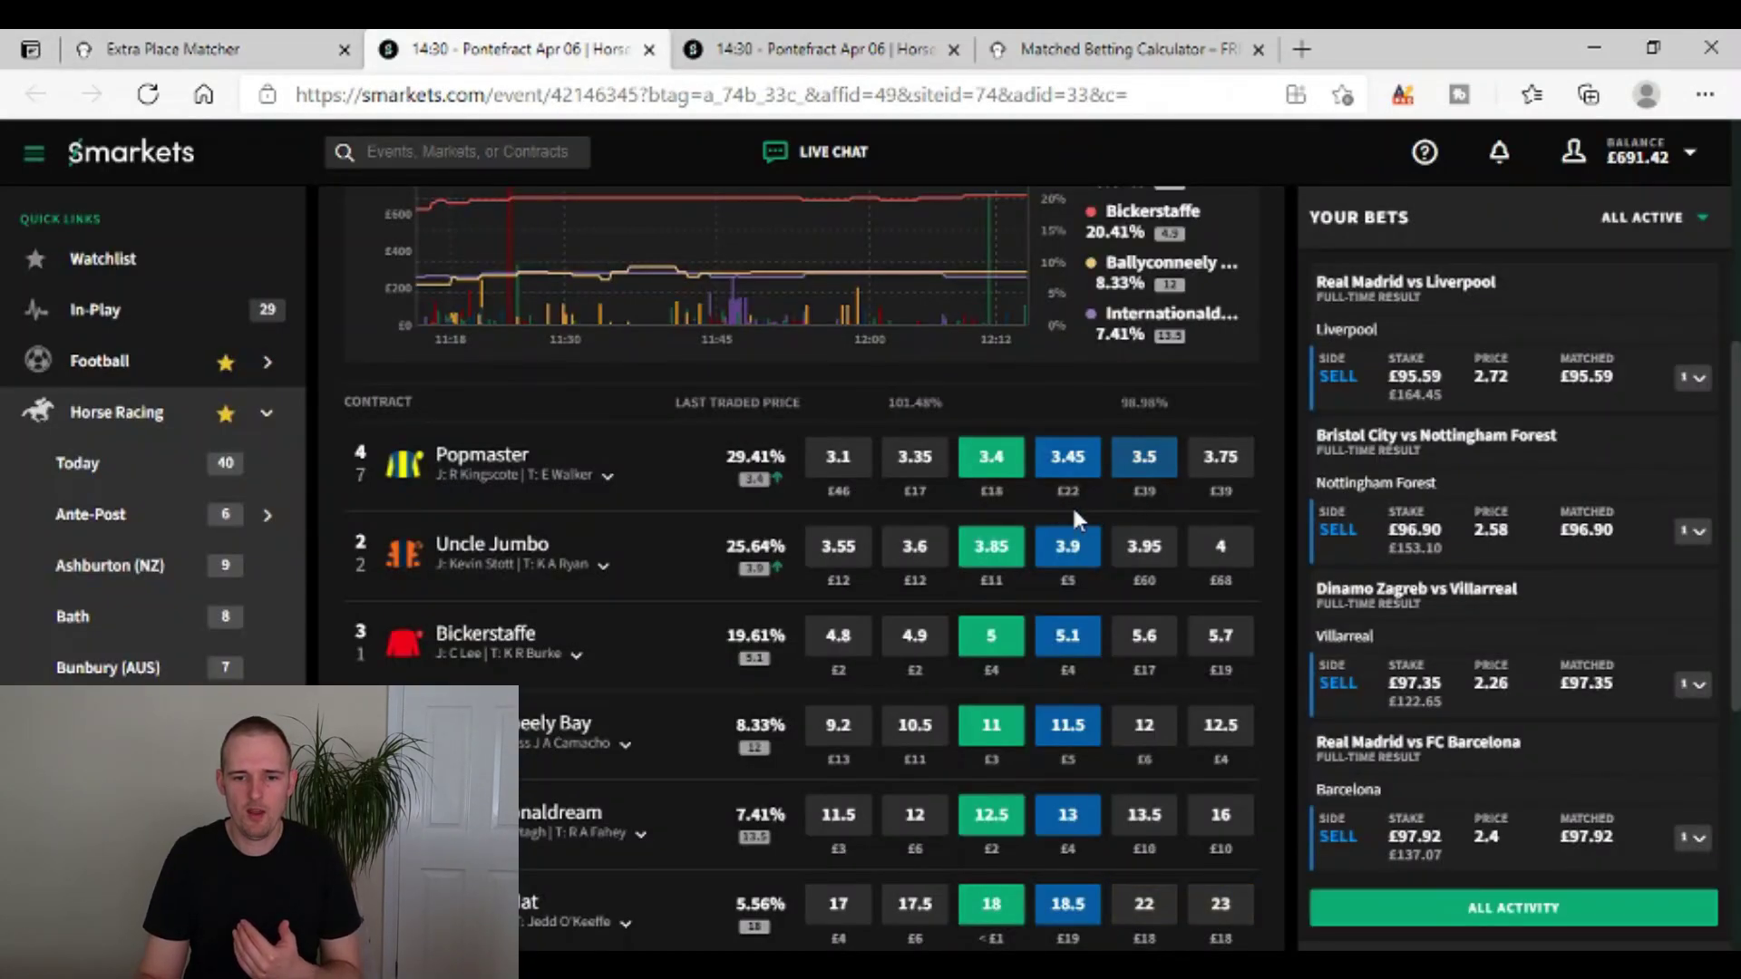
scroll(1073, 519, down, 1)
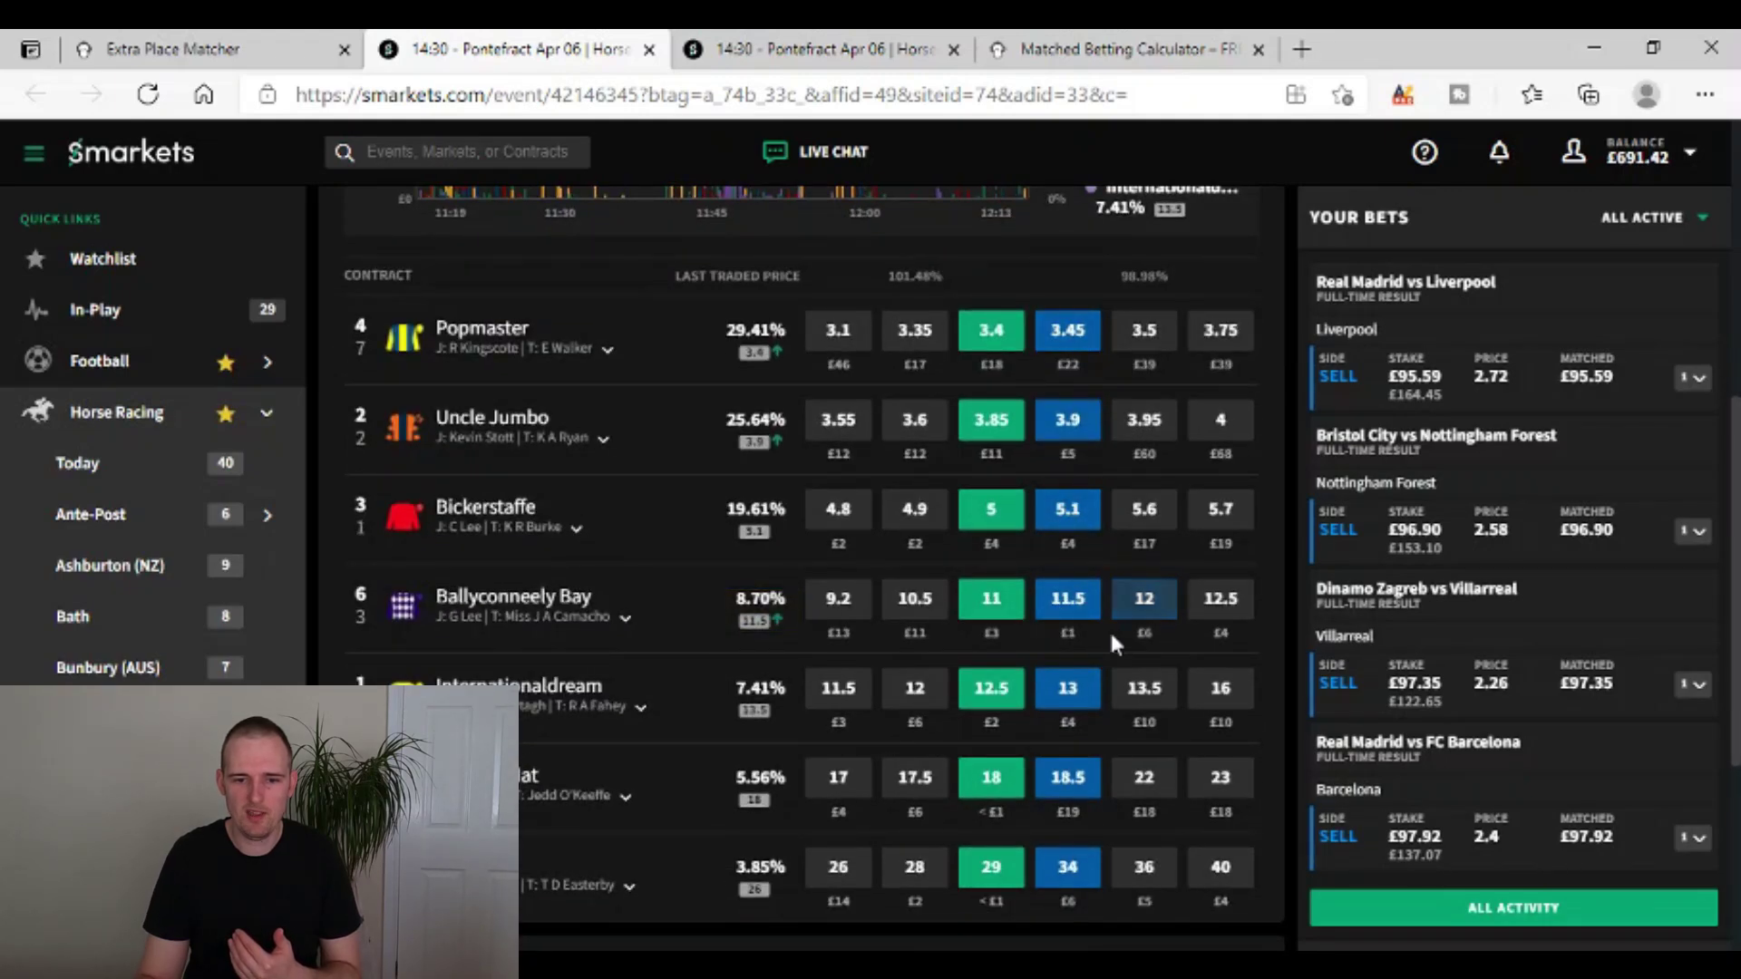
scroll(1109, 629, down, 1)
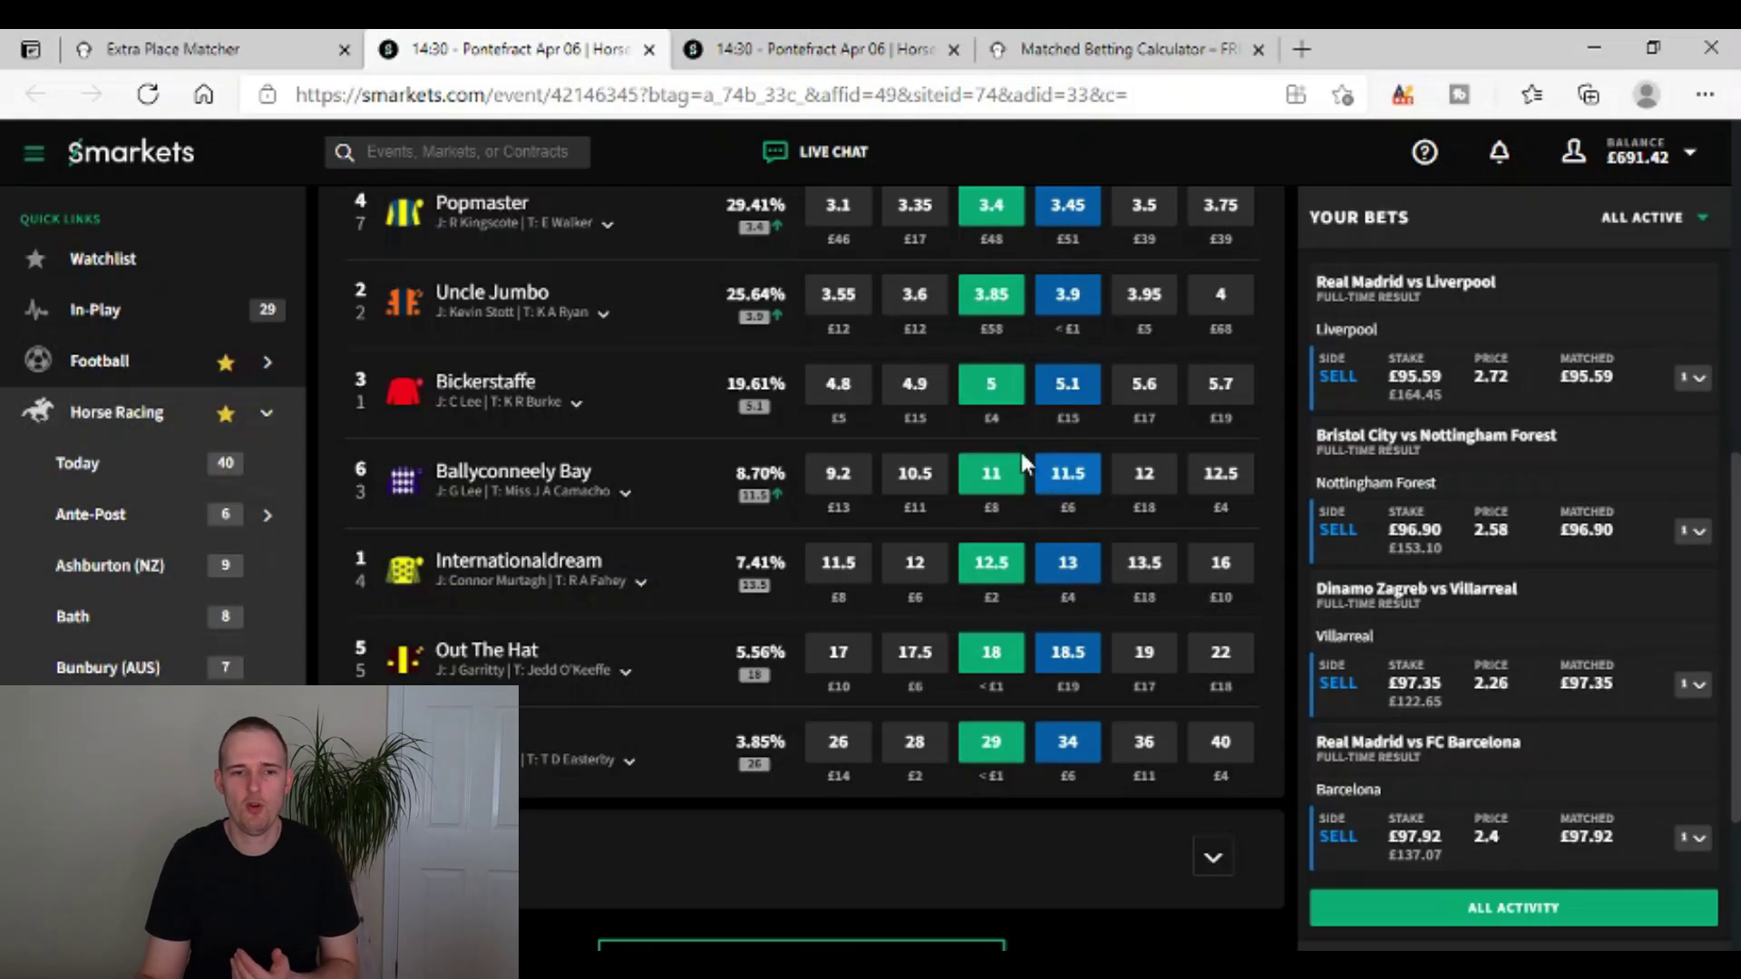
After checking Smarkets prices, set Ballyconneely Bay's win-lay odds in the matcher to 11.50.
click(208, 48)
scroll(108, 635, down, 1)
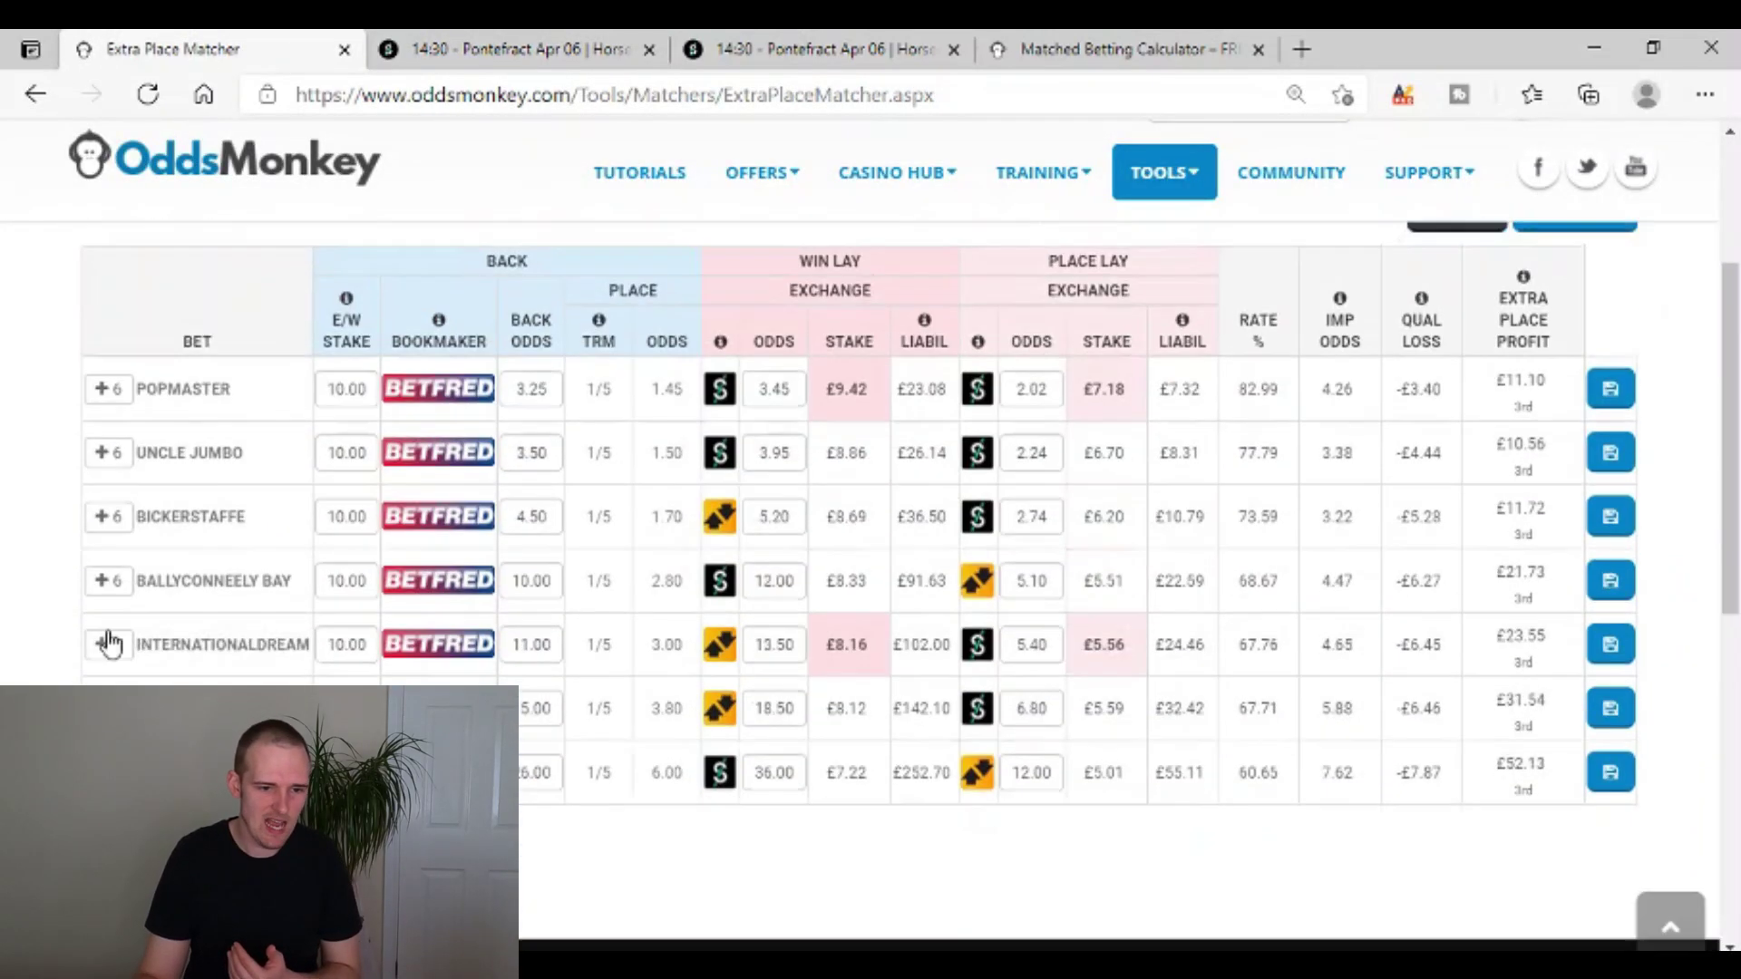
scroll(109, 644, down, 1)
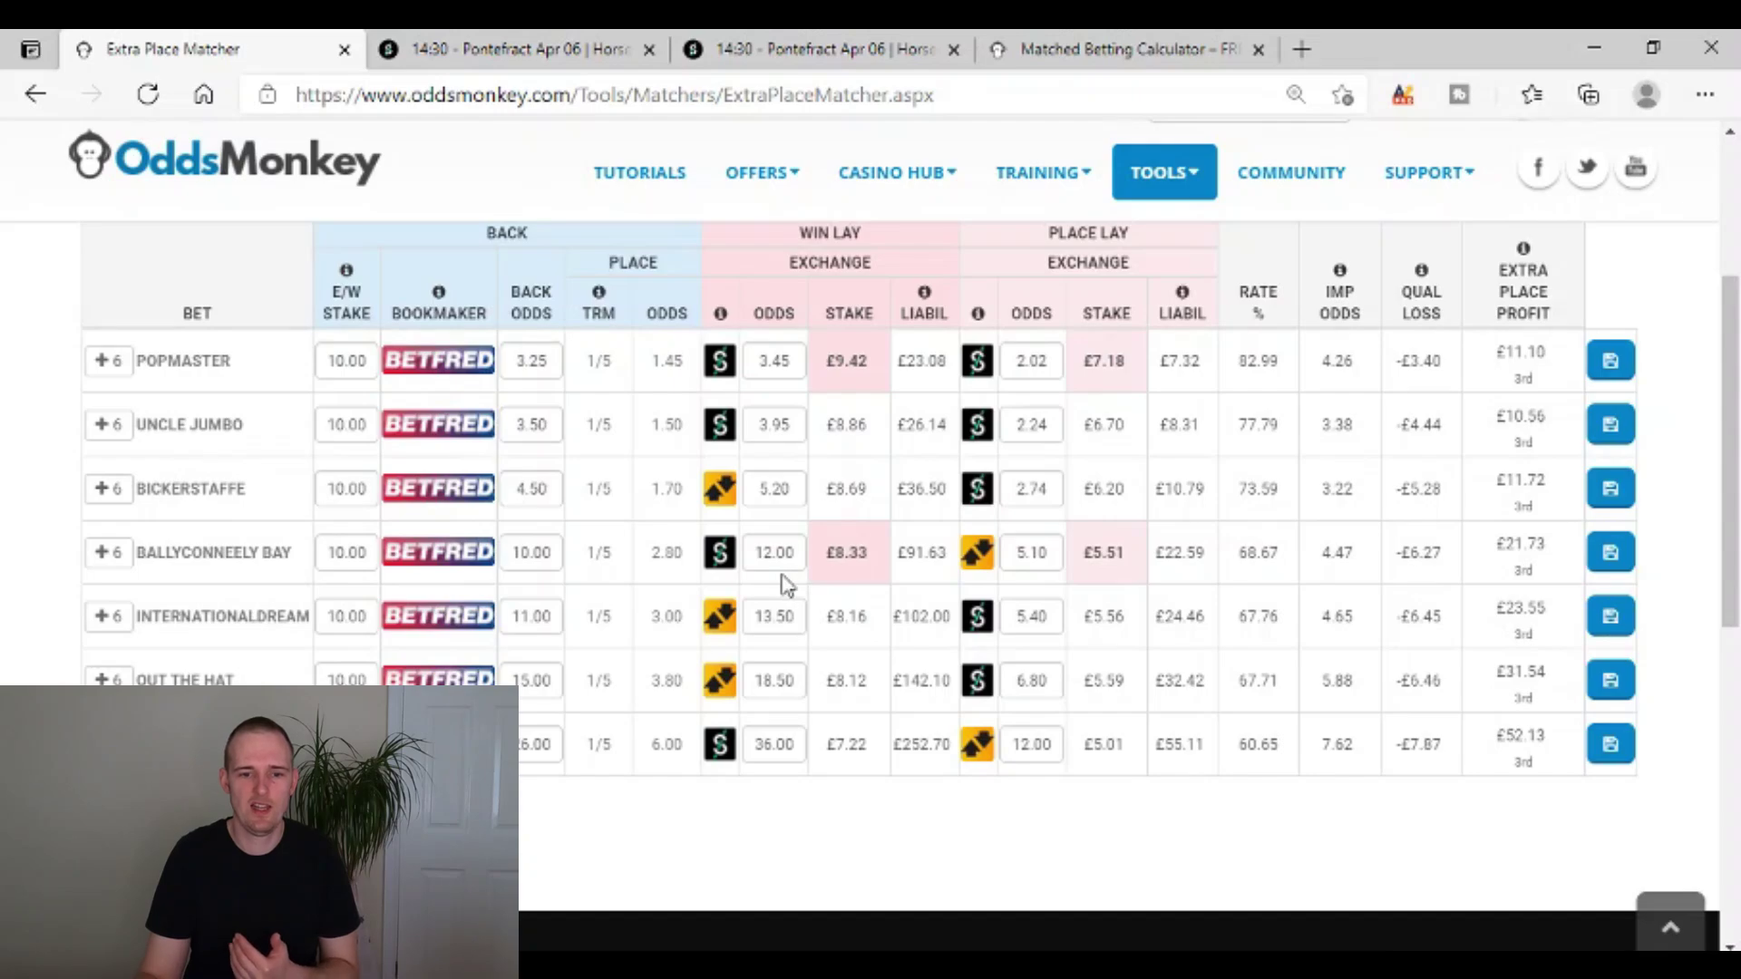
click(470, 47)
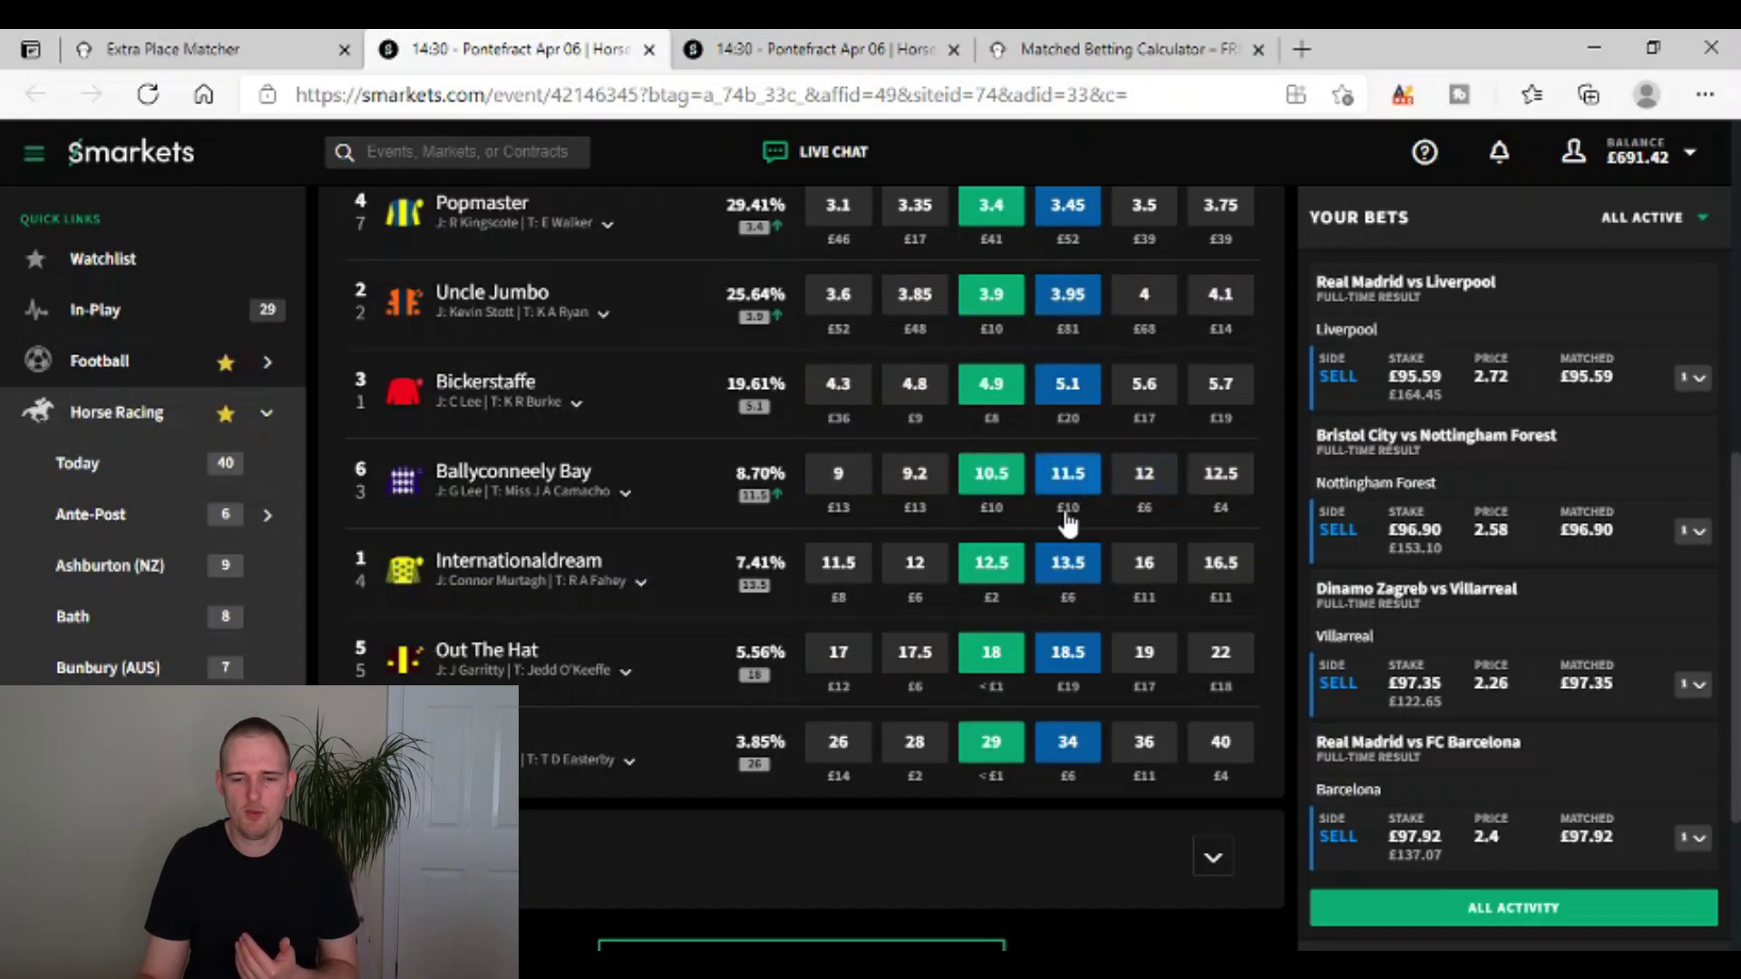
click(172, 48)
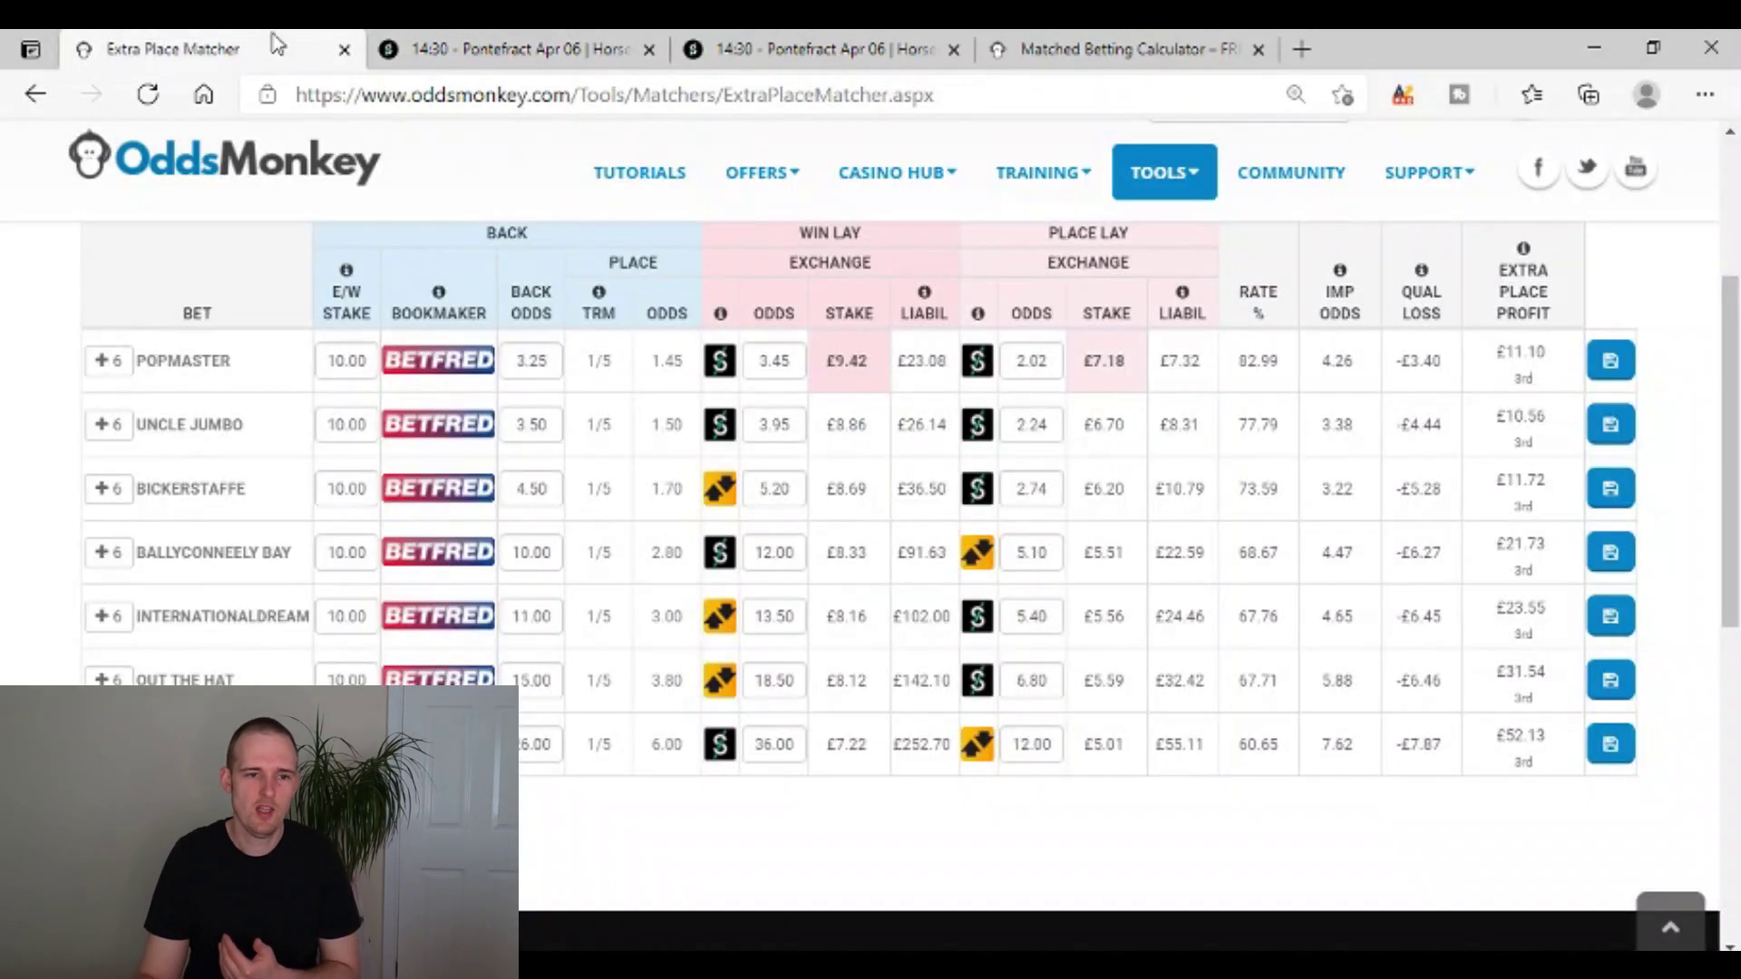
double_click(790, 558)
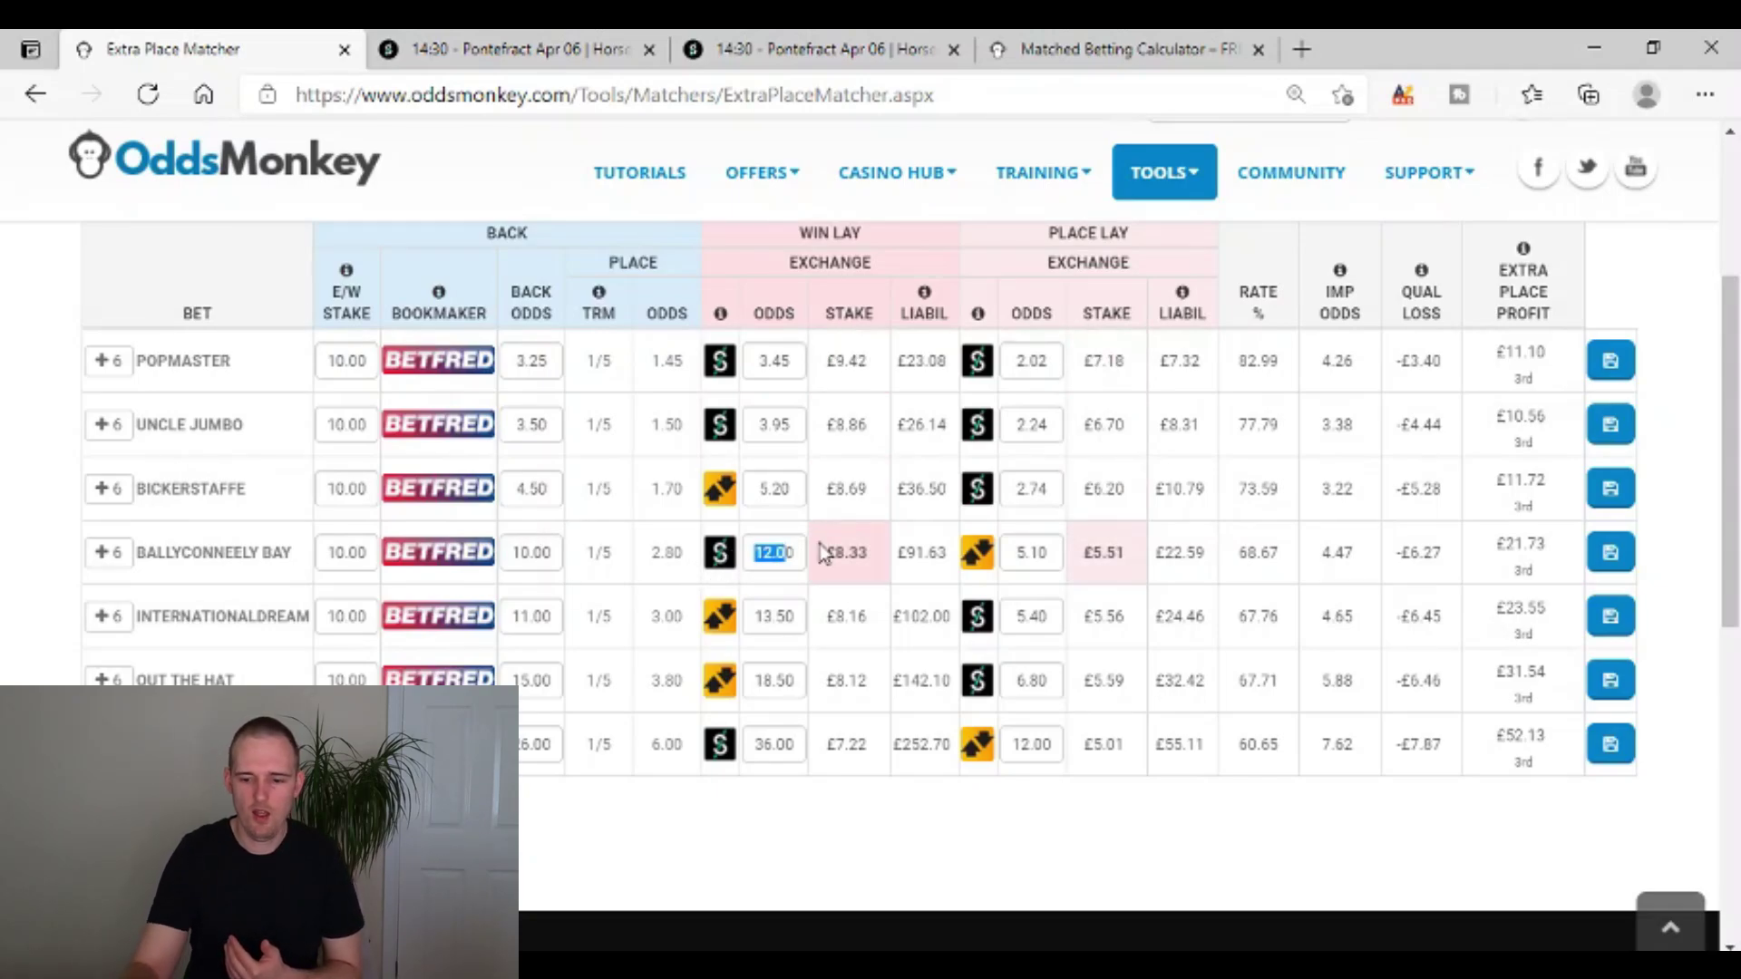
text(101.5)
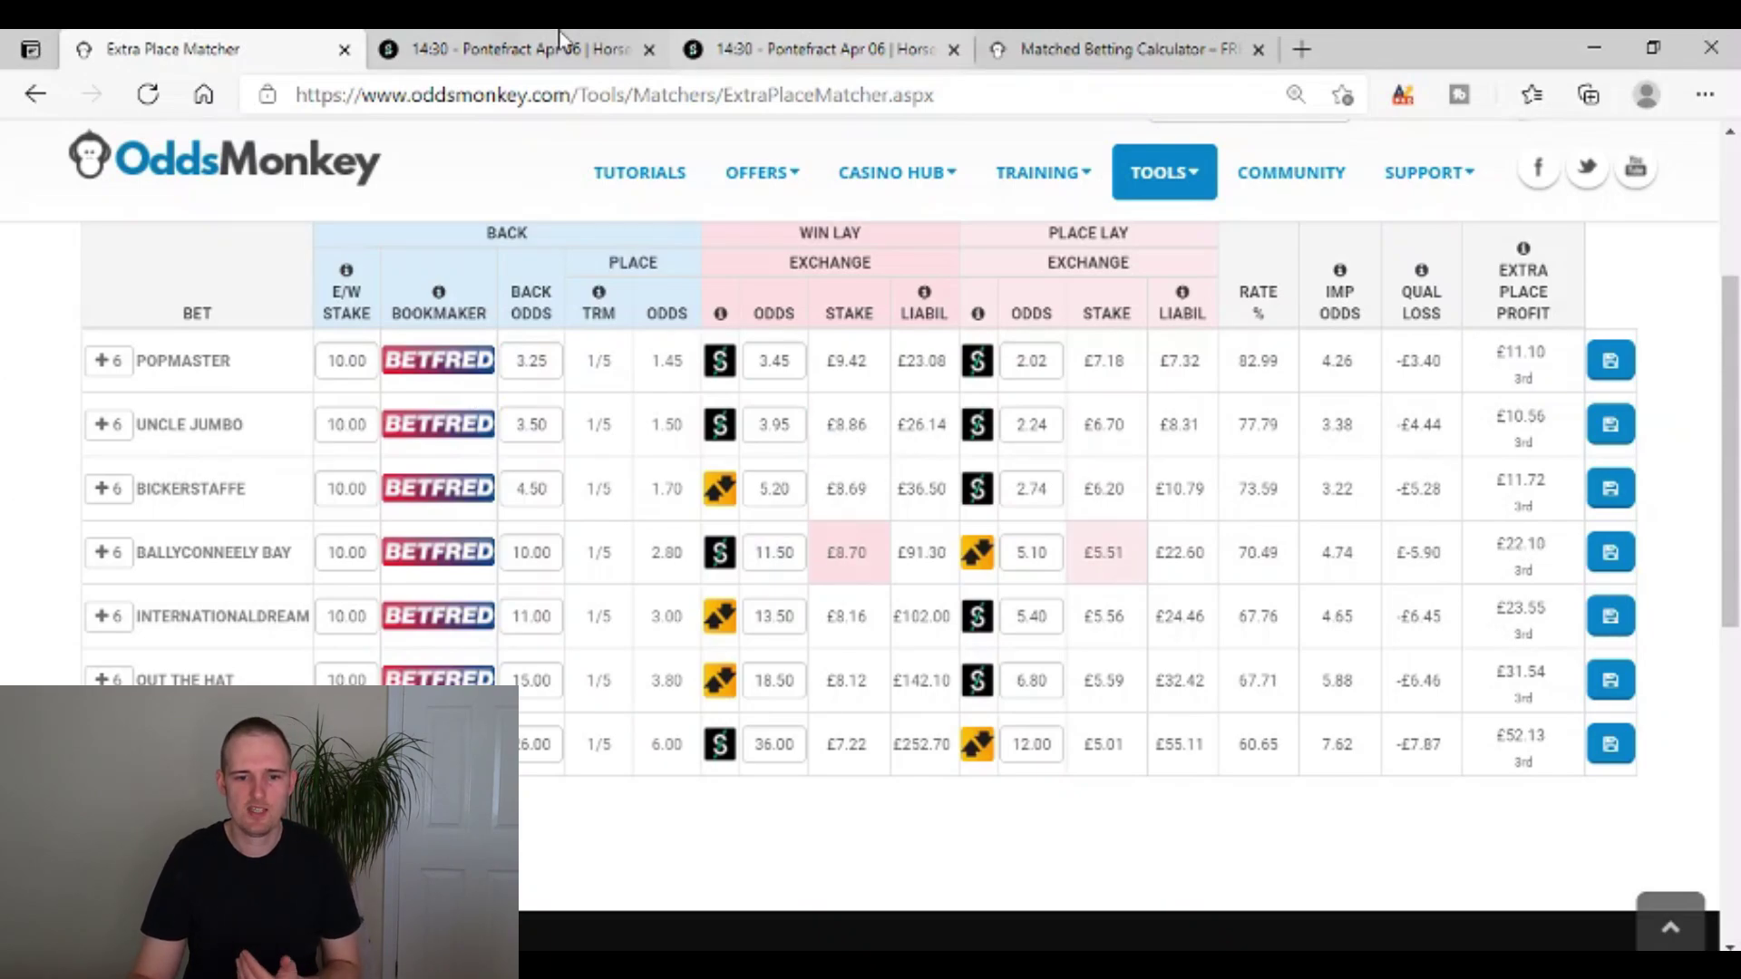
Set Ballyconneely Bay's each-way stake to 20, recalculating lay stakes to £17.39 and £11.02.
click(508, 49)
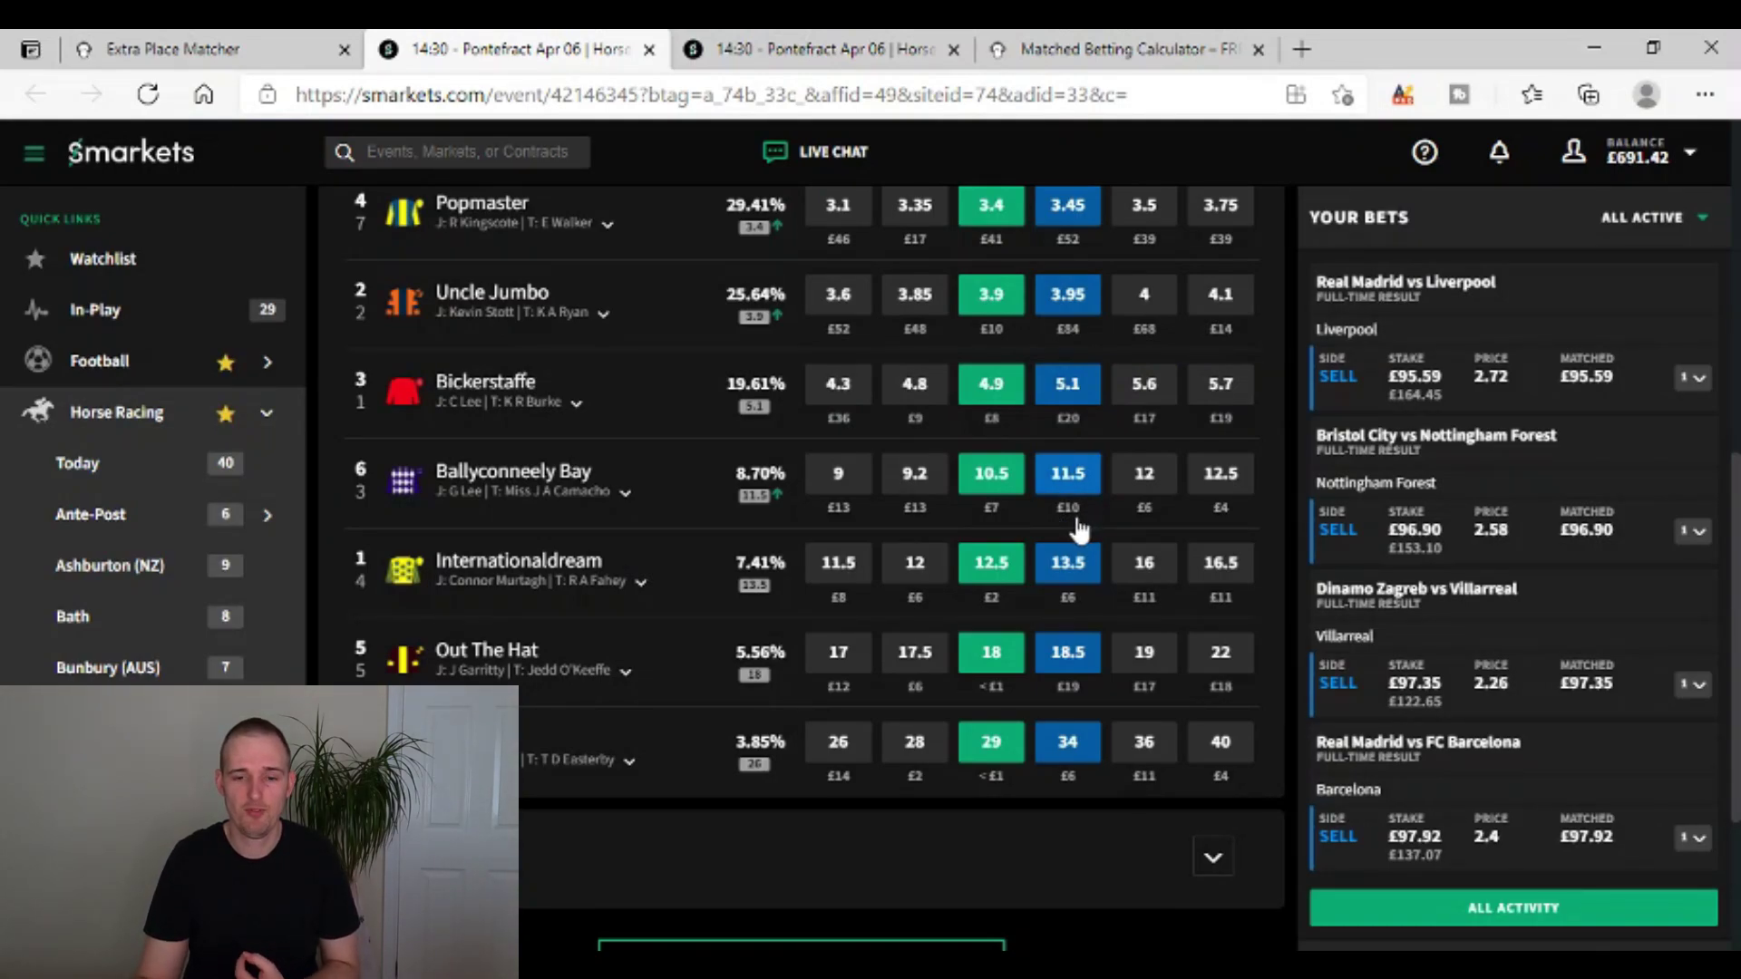
click(212, 51)
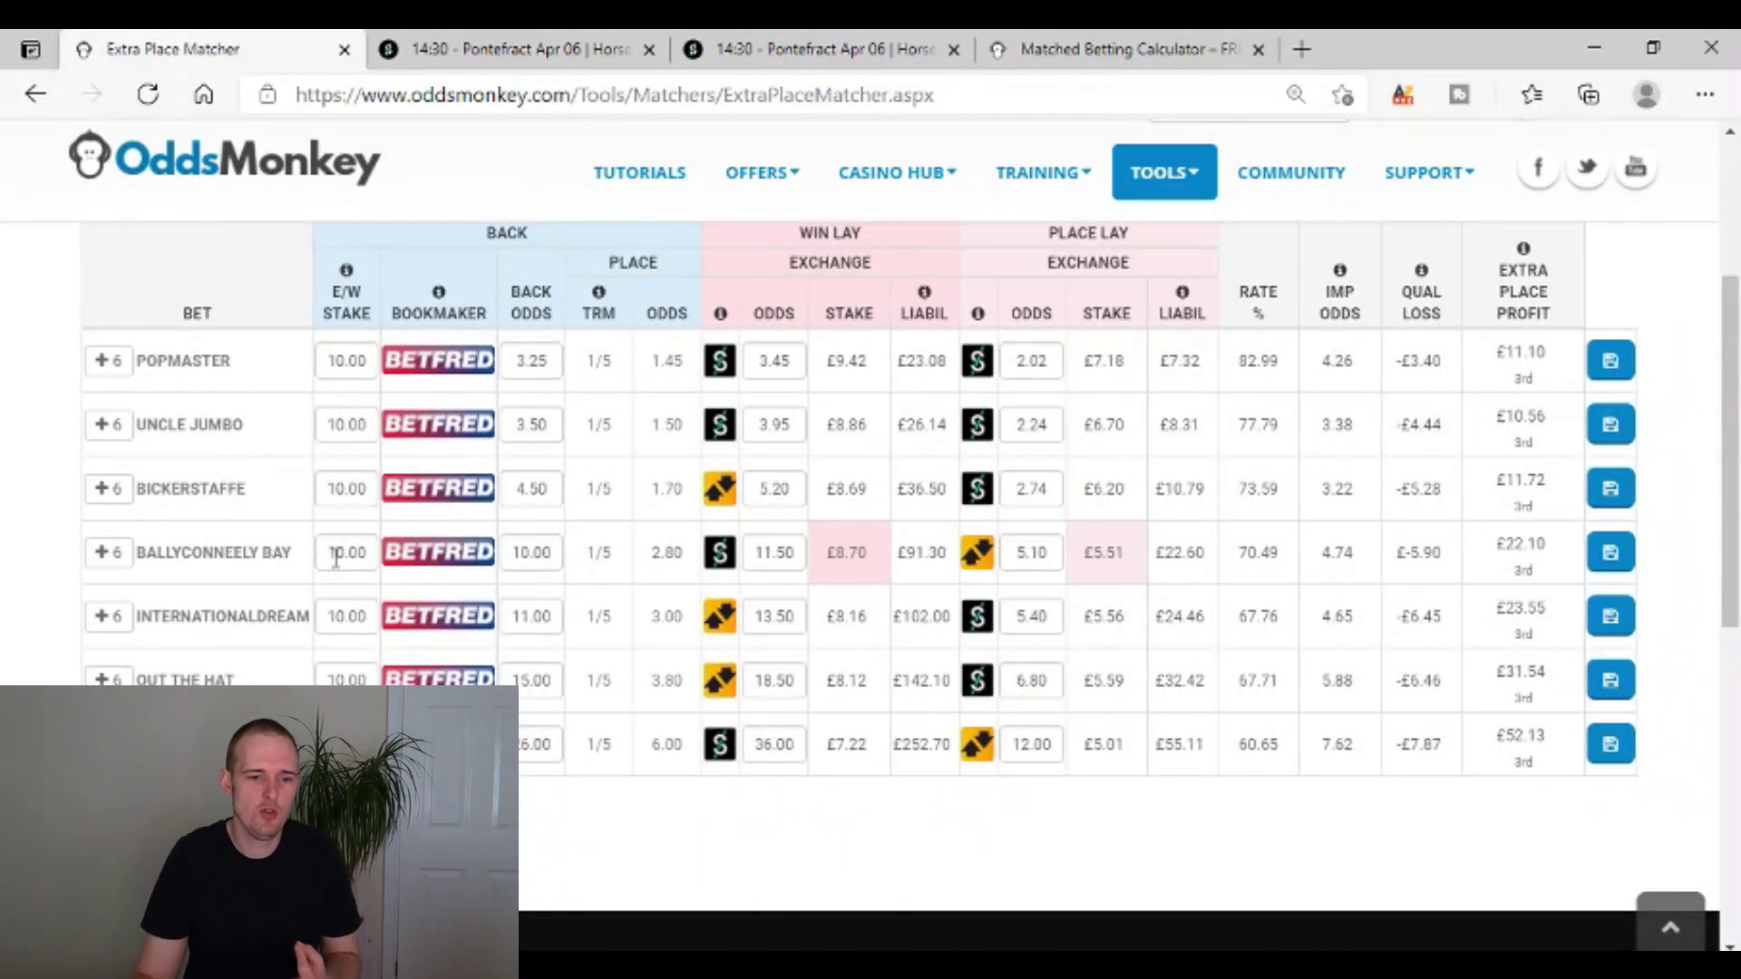
drag(366, 550, 282, 542)
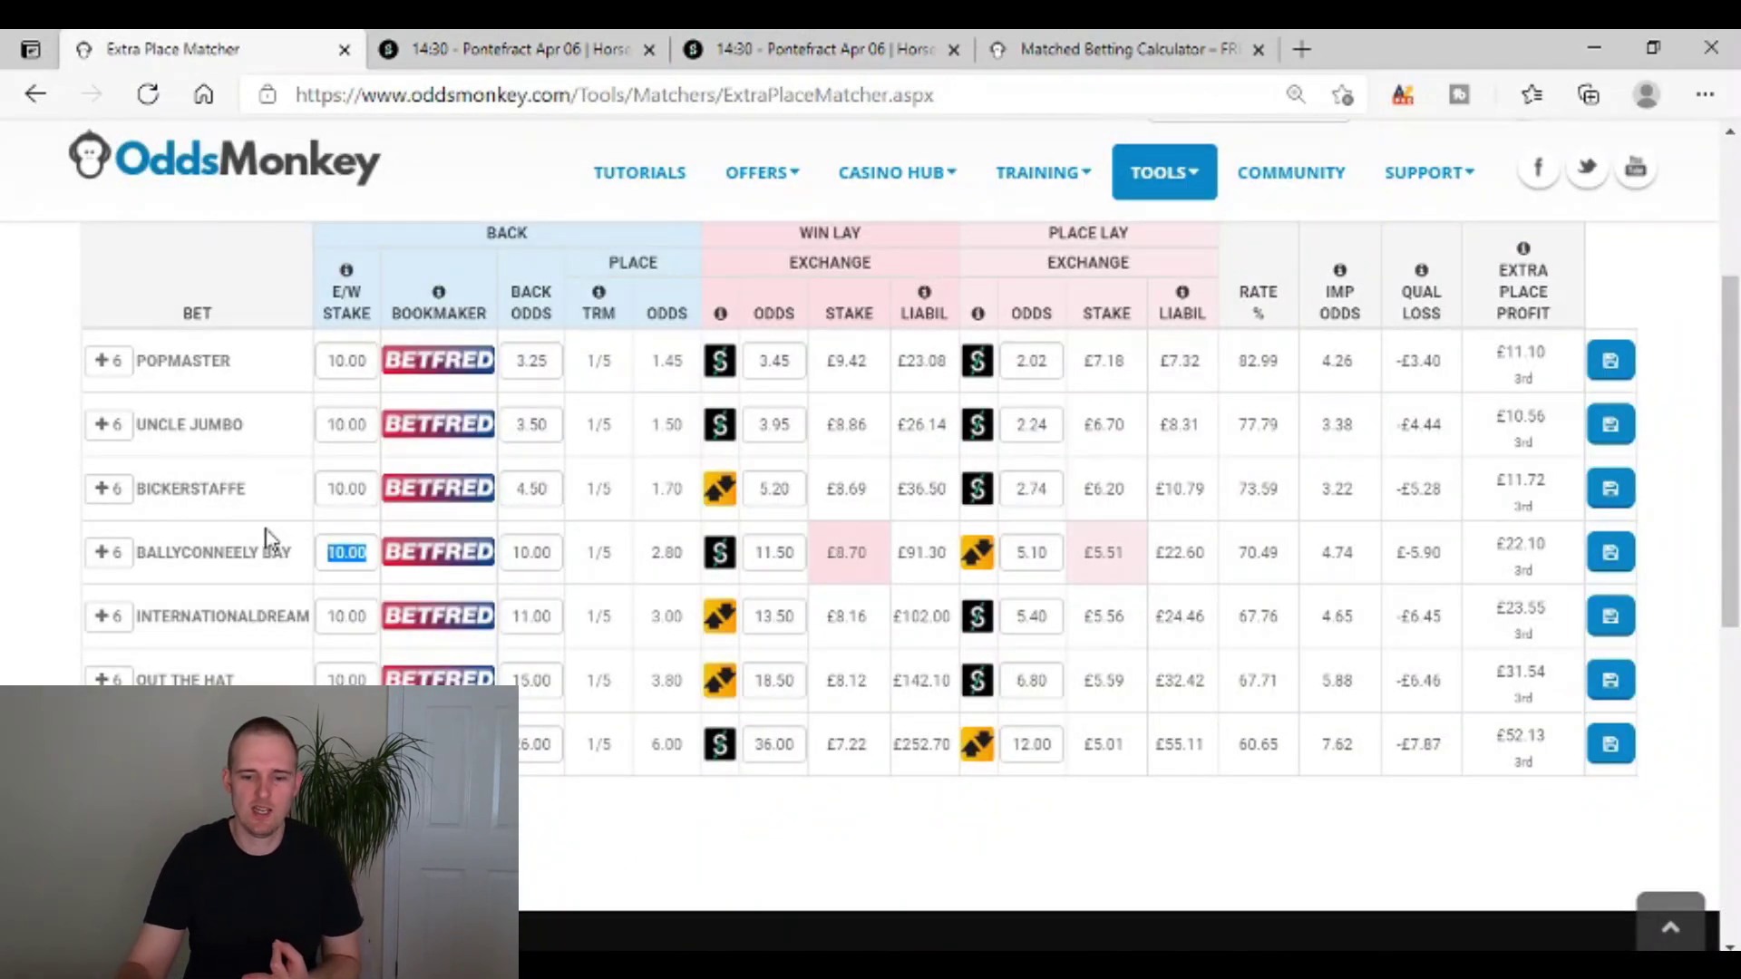
text(20)
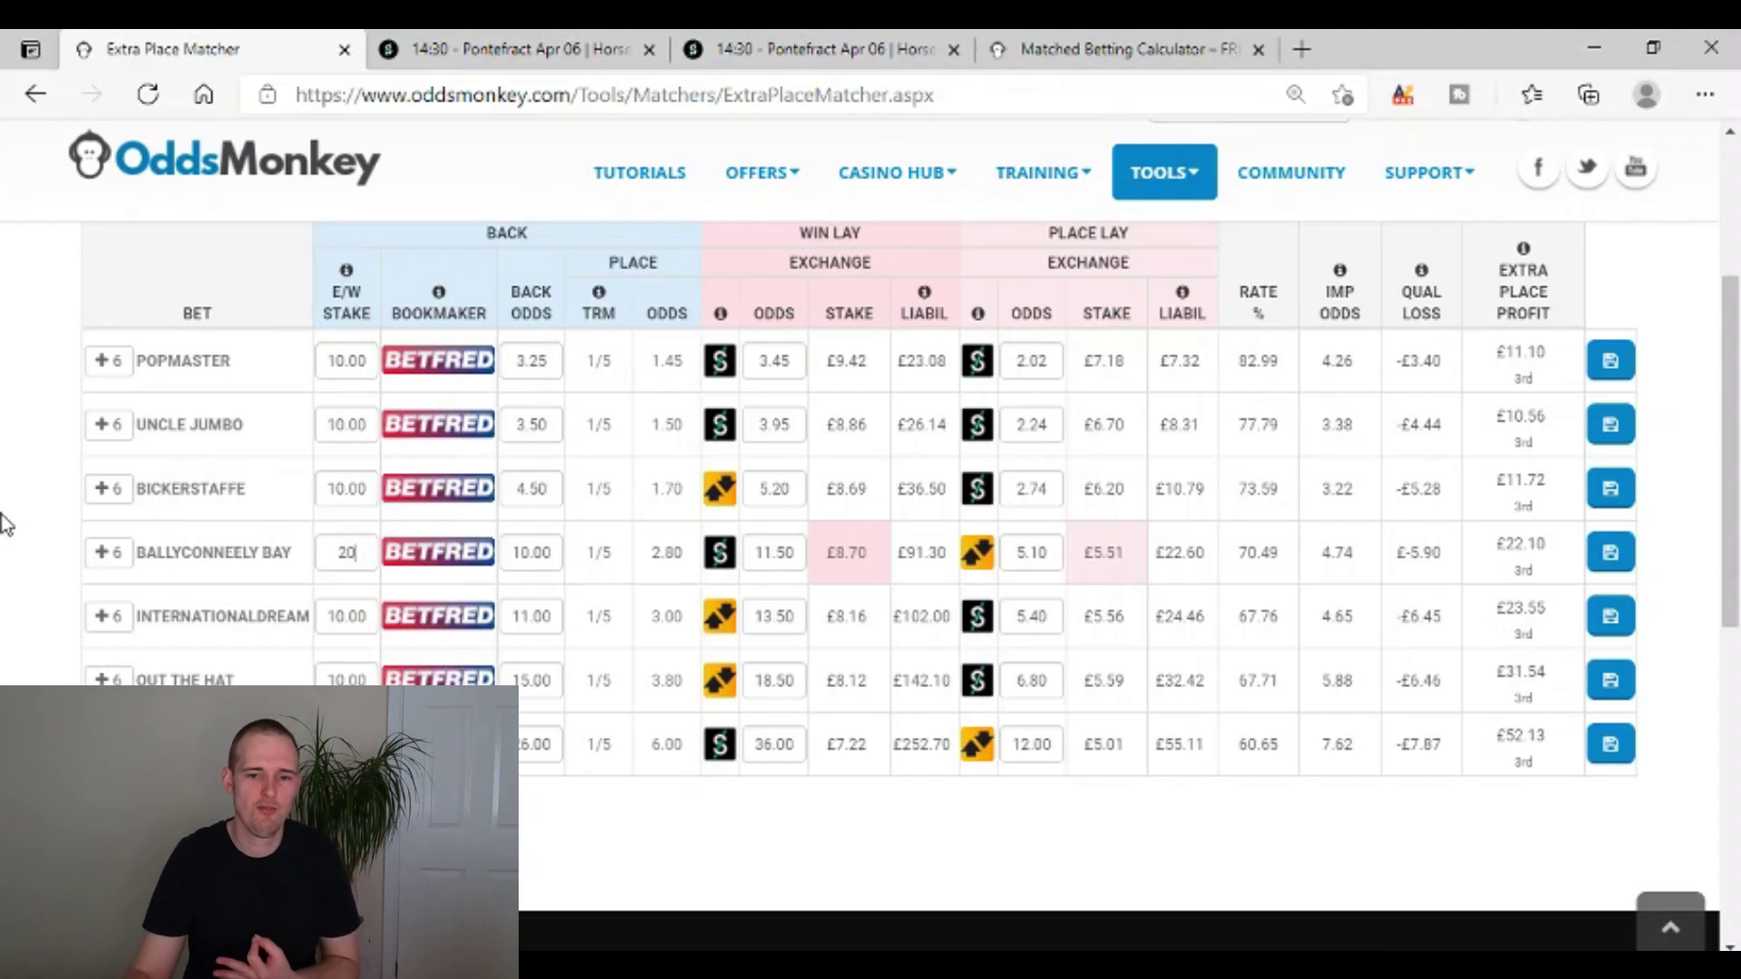
click(3, 524)
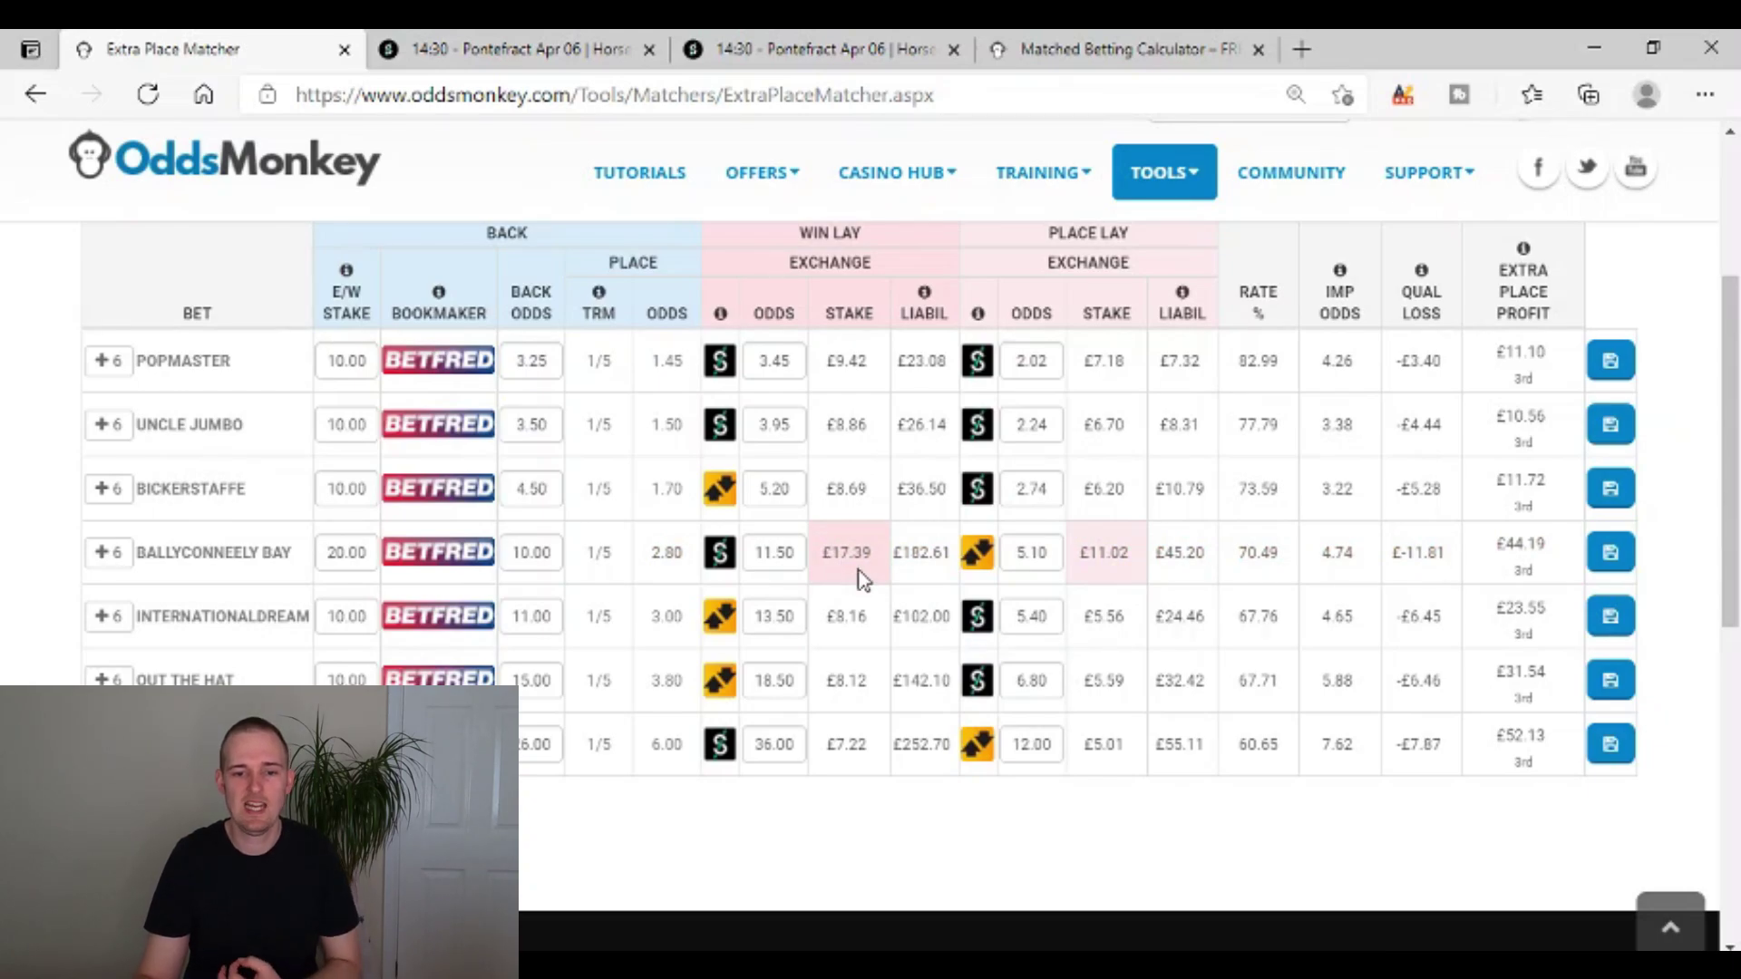
click(486, 39)
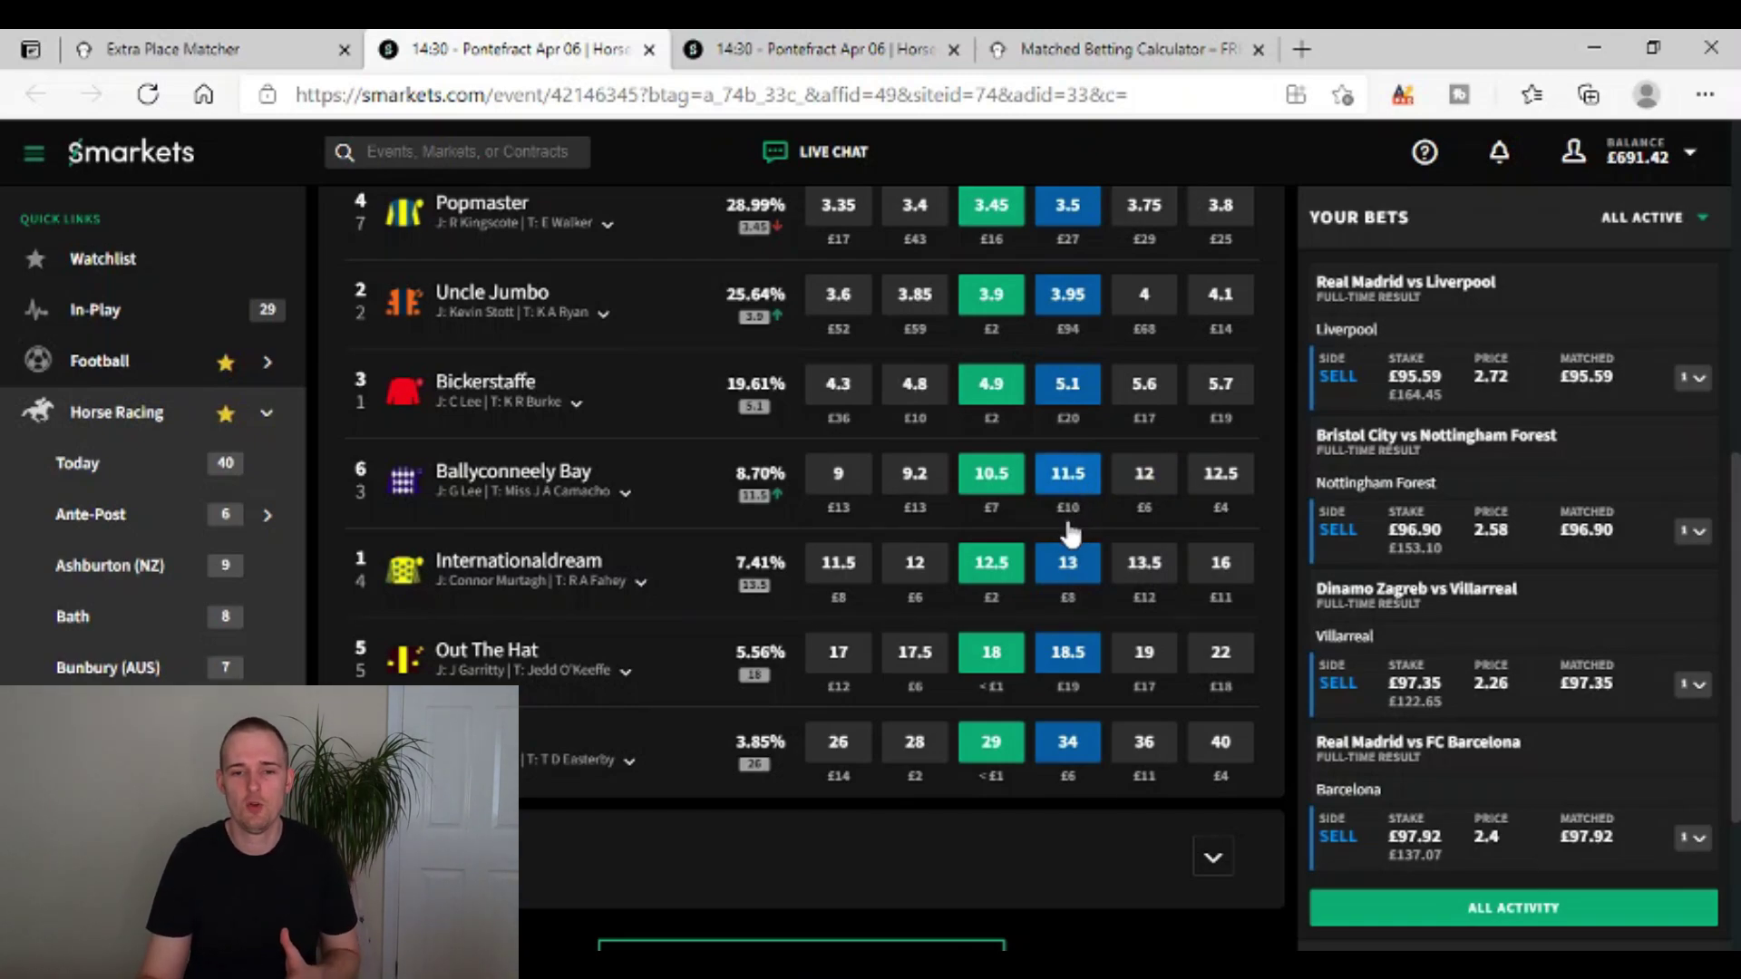
Enter a £20 back stake in the Matched Betting Calculator.
click(1077, 41)
scroll(837, 544, up, 3)
scroll(845, 555, down, 2)
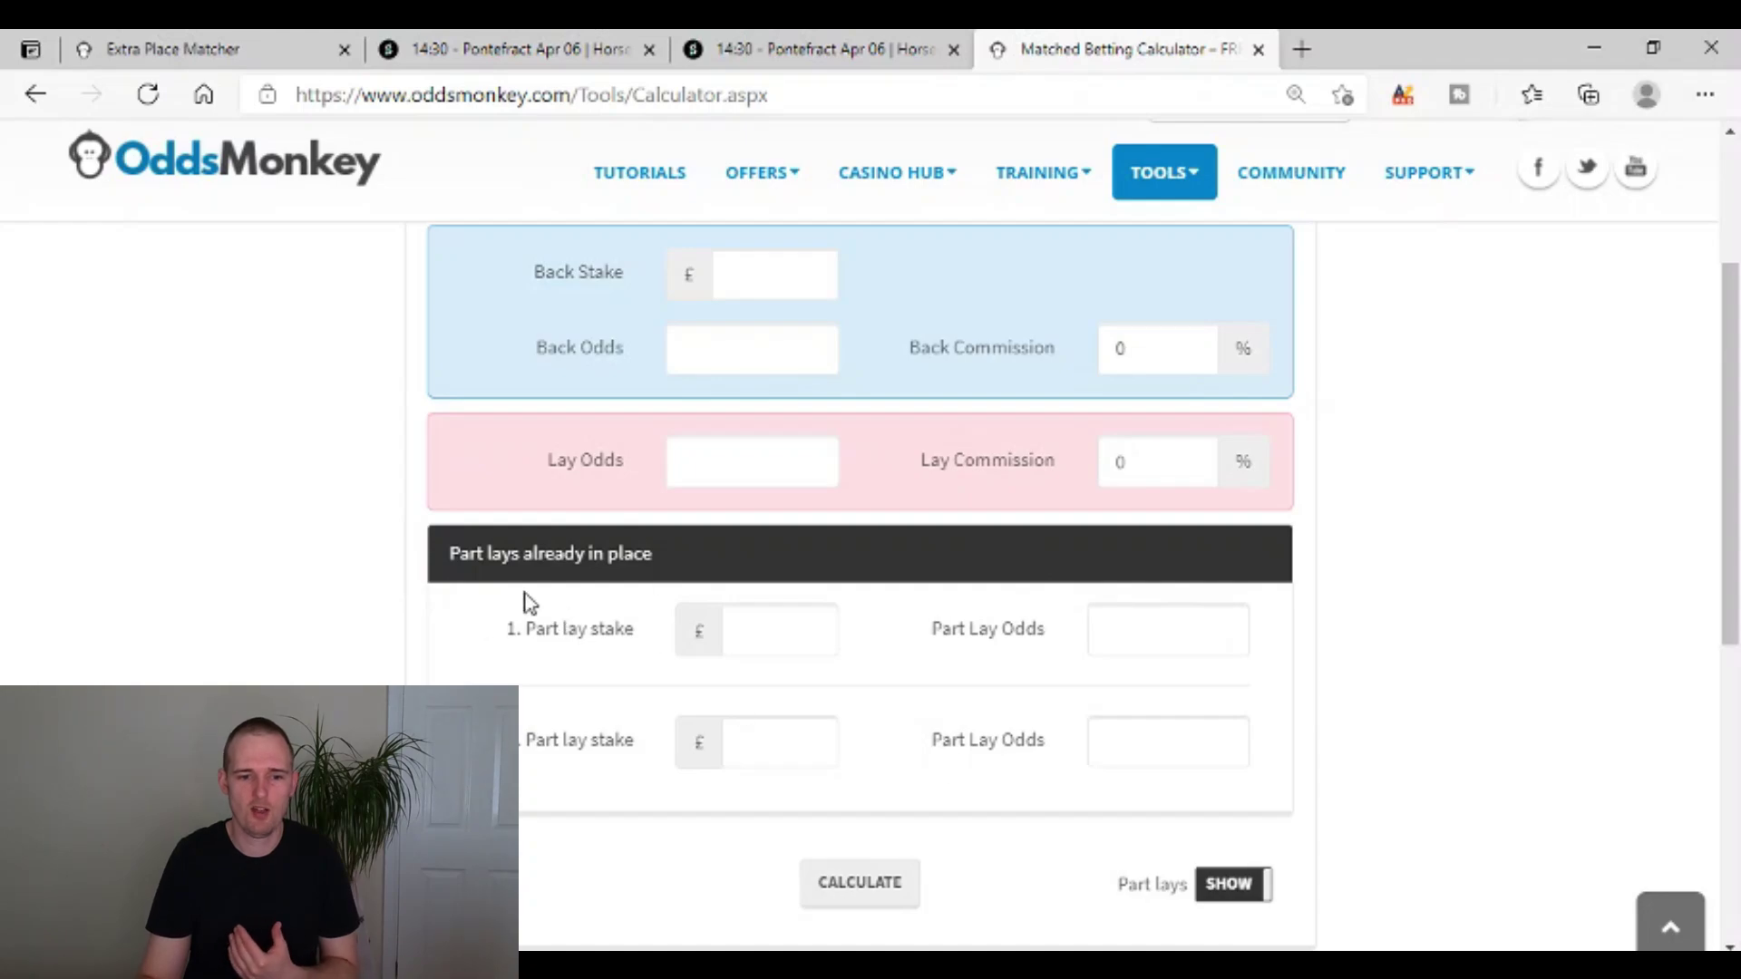
scroll(853, 608, up, 1)
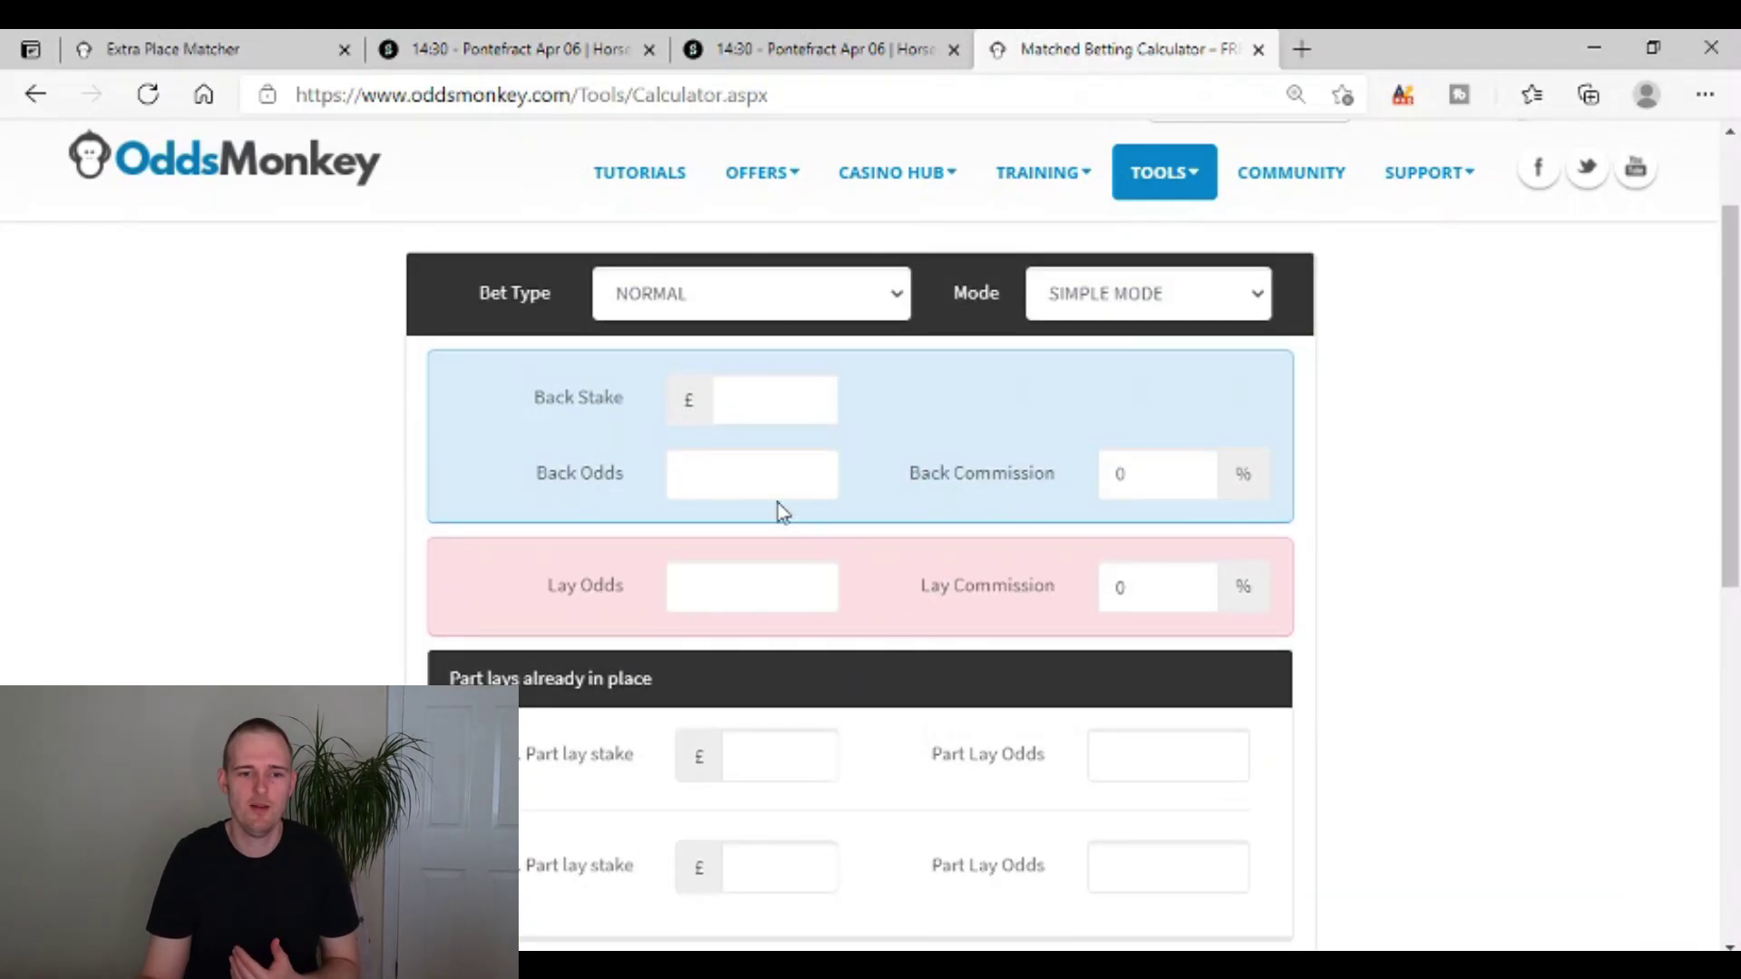
click(756, 406)
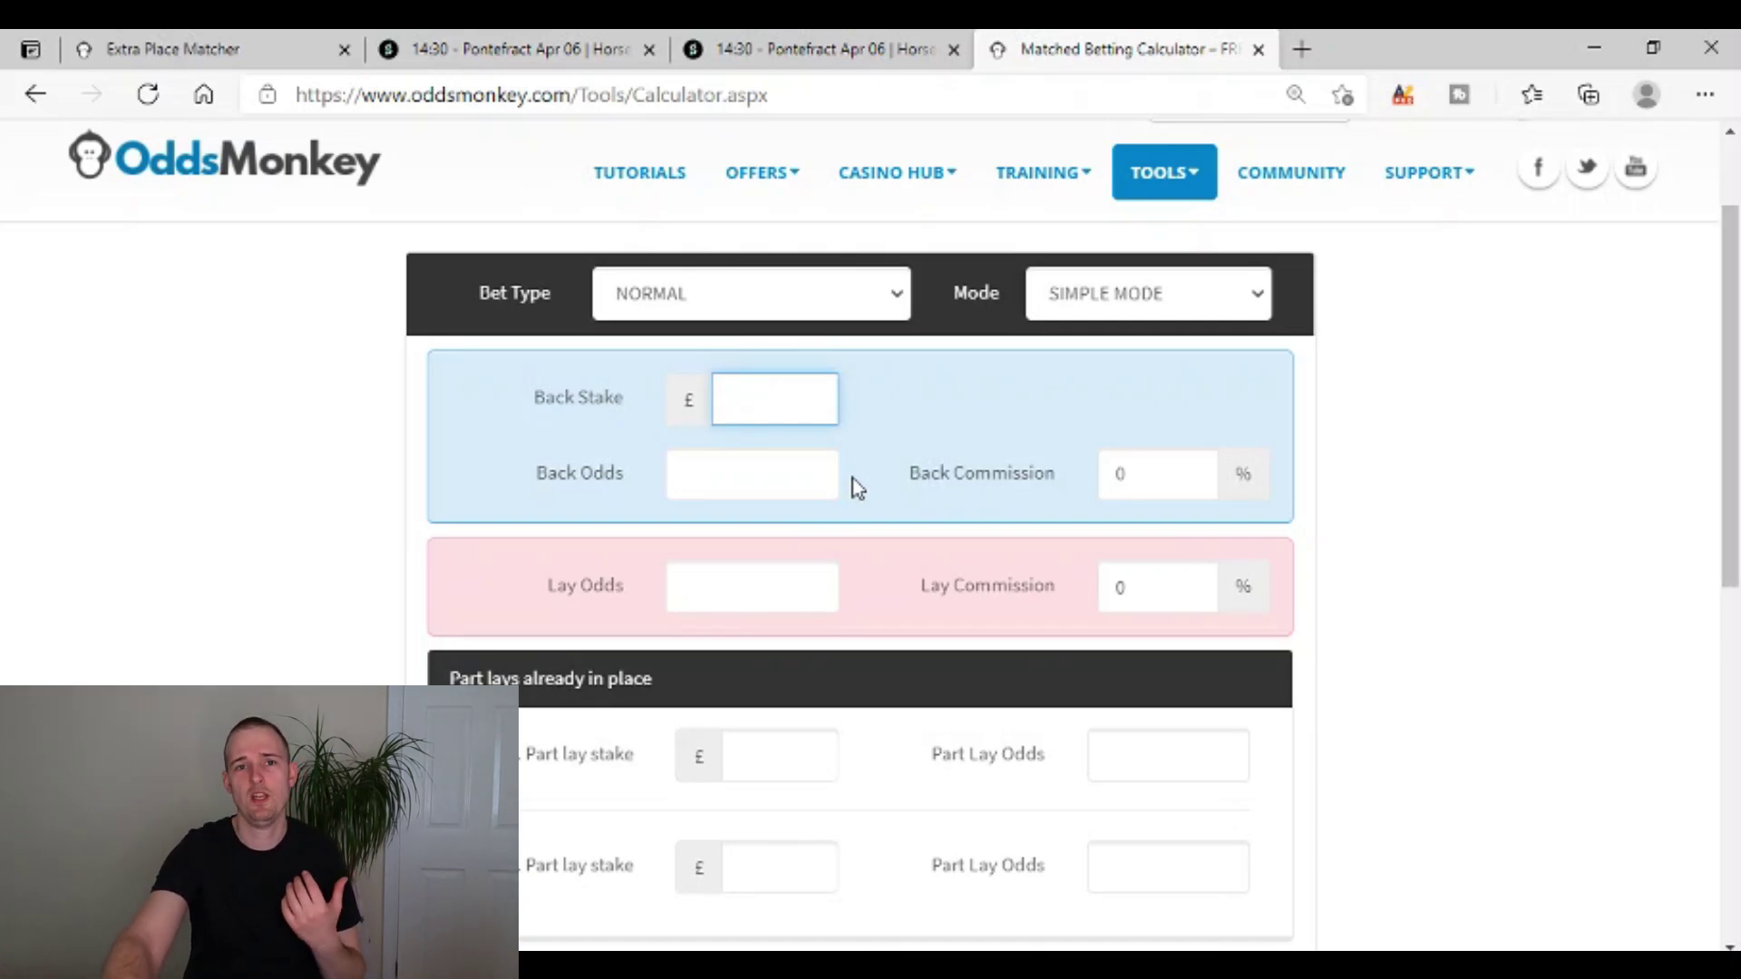
text(20)
Enter back odds of 10.0 and lay odds of 11.5, giving a £17.39 lay stake.
click(730, 473)
click(263, 47)
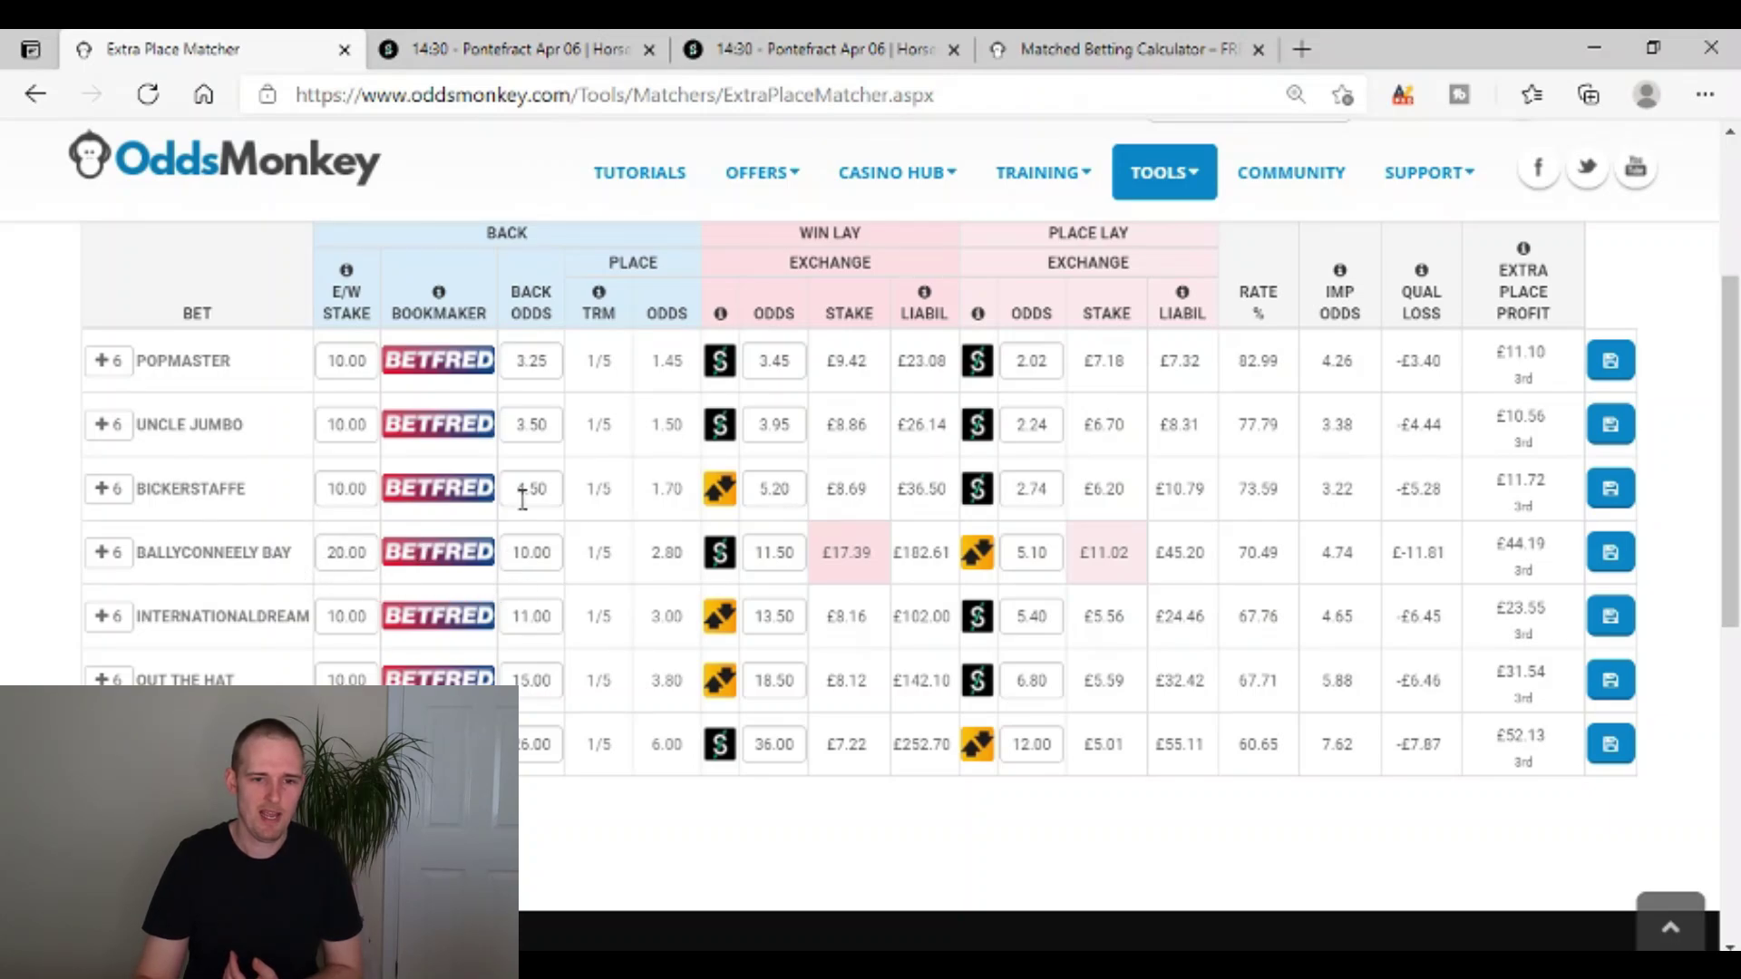
click(1116, 48)
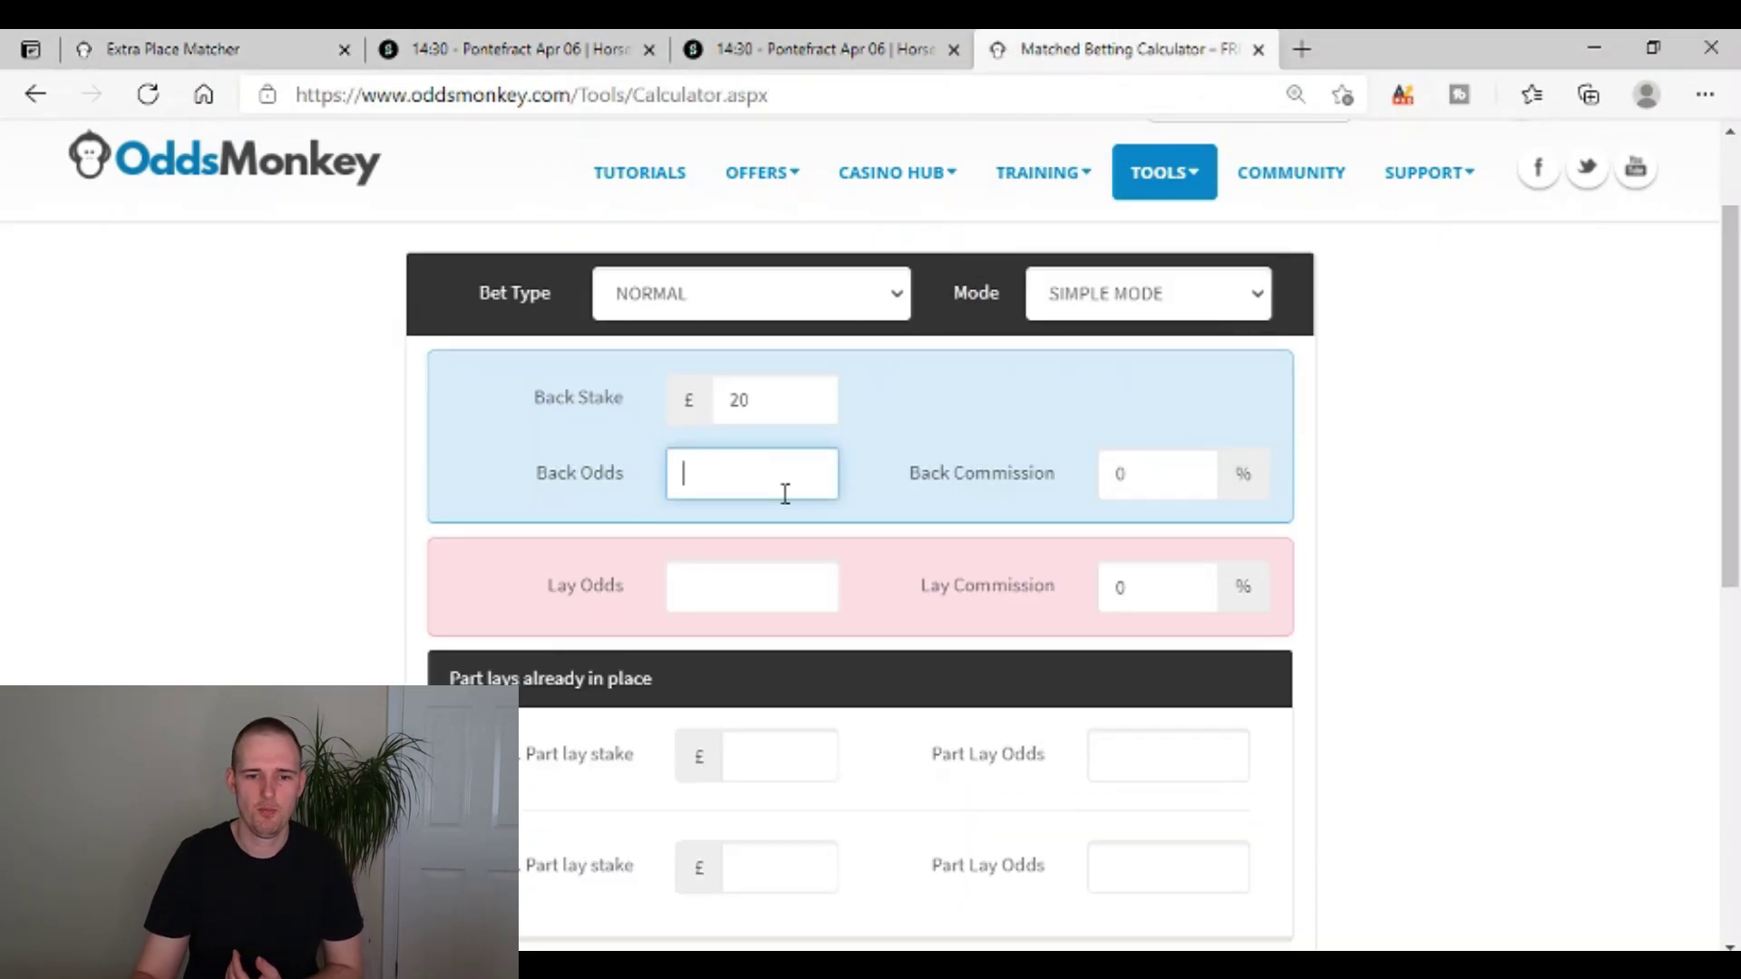
key(ctrl+2)
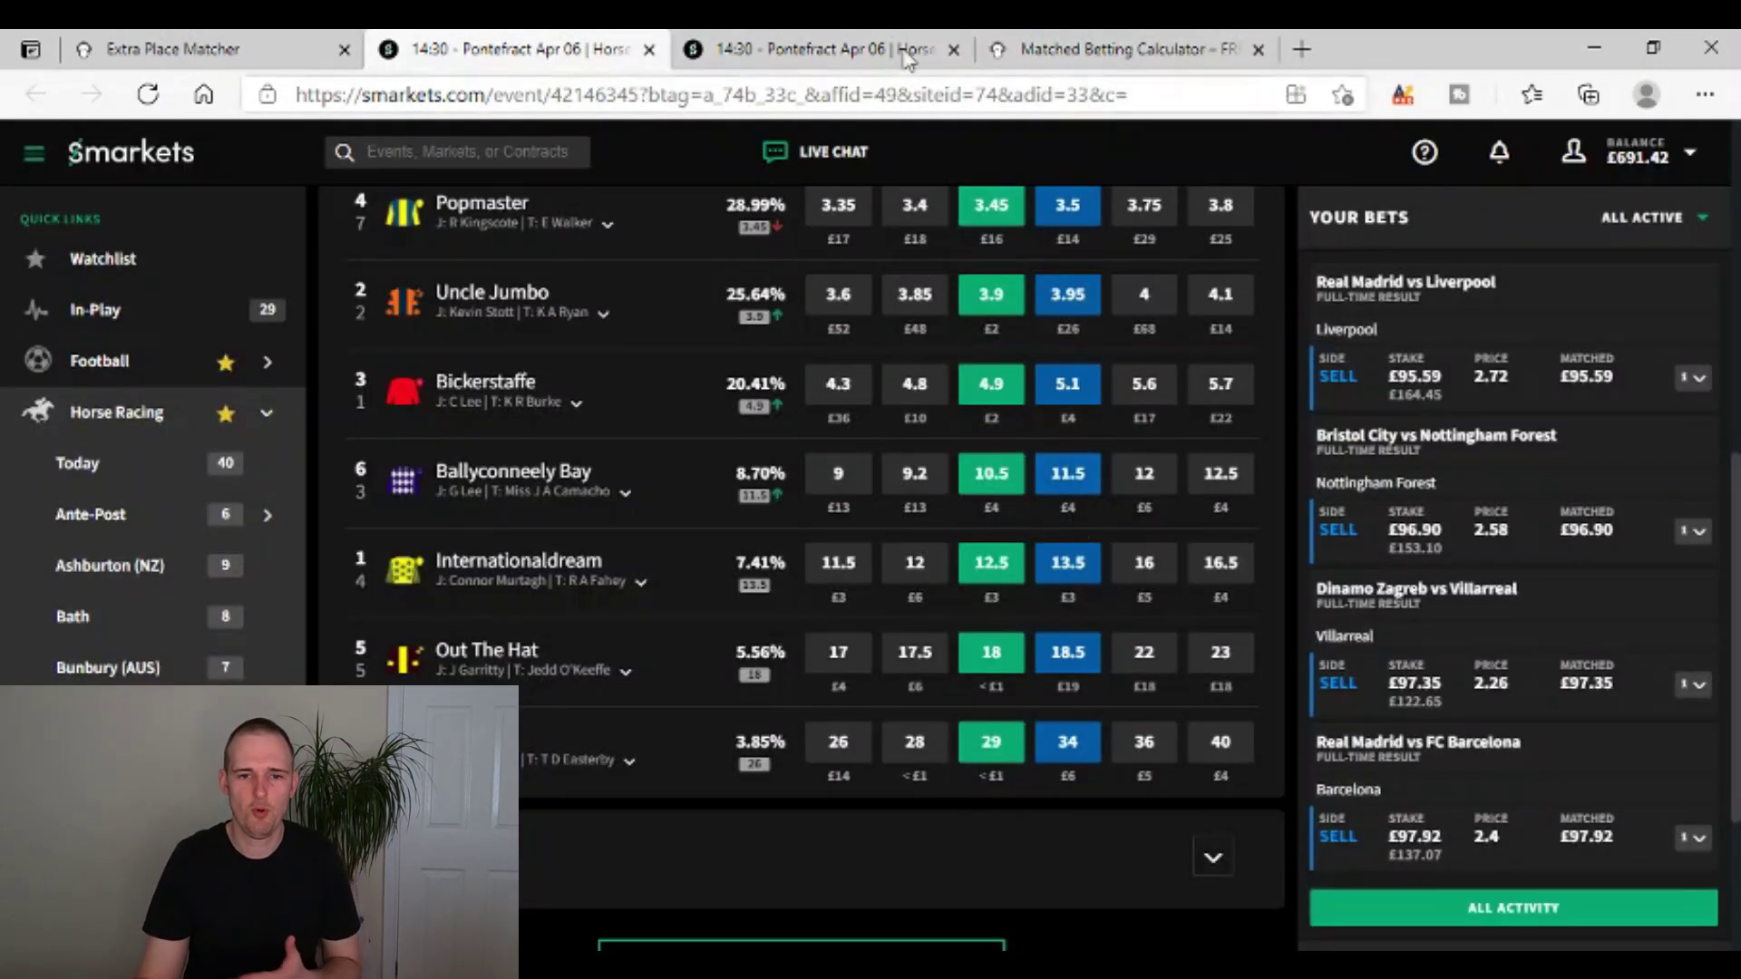
key(ctrl+4)
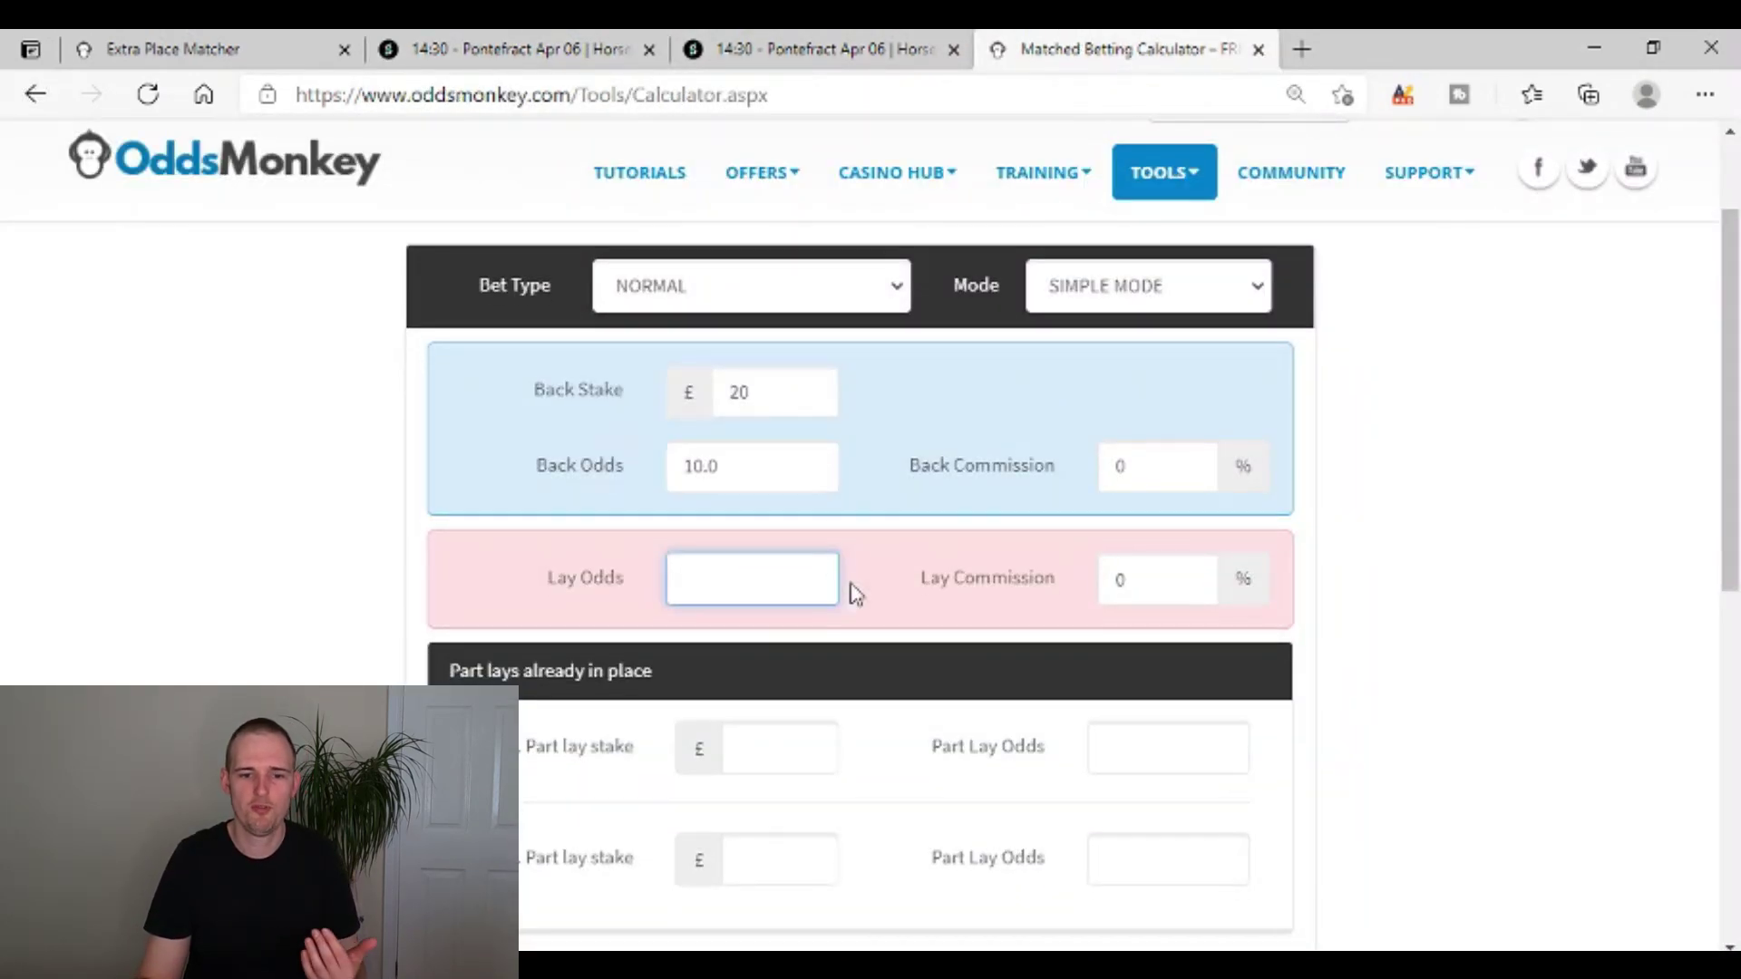
scroll(857, 589, down, 1)
text(1)
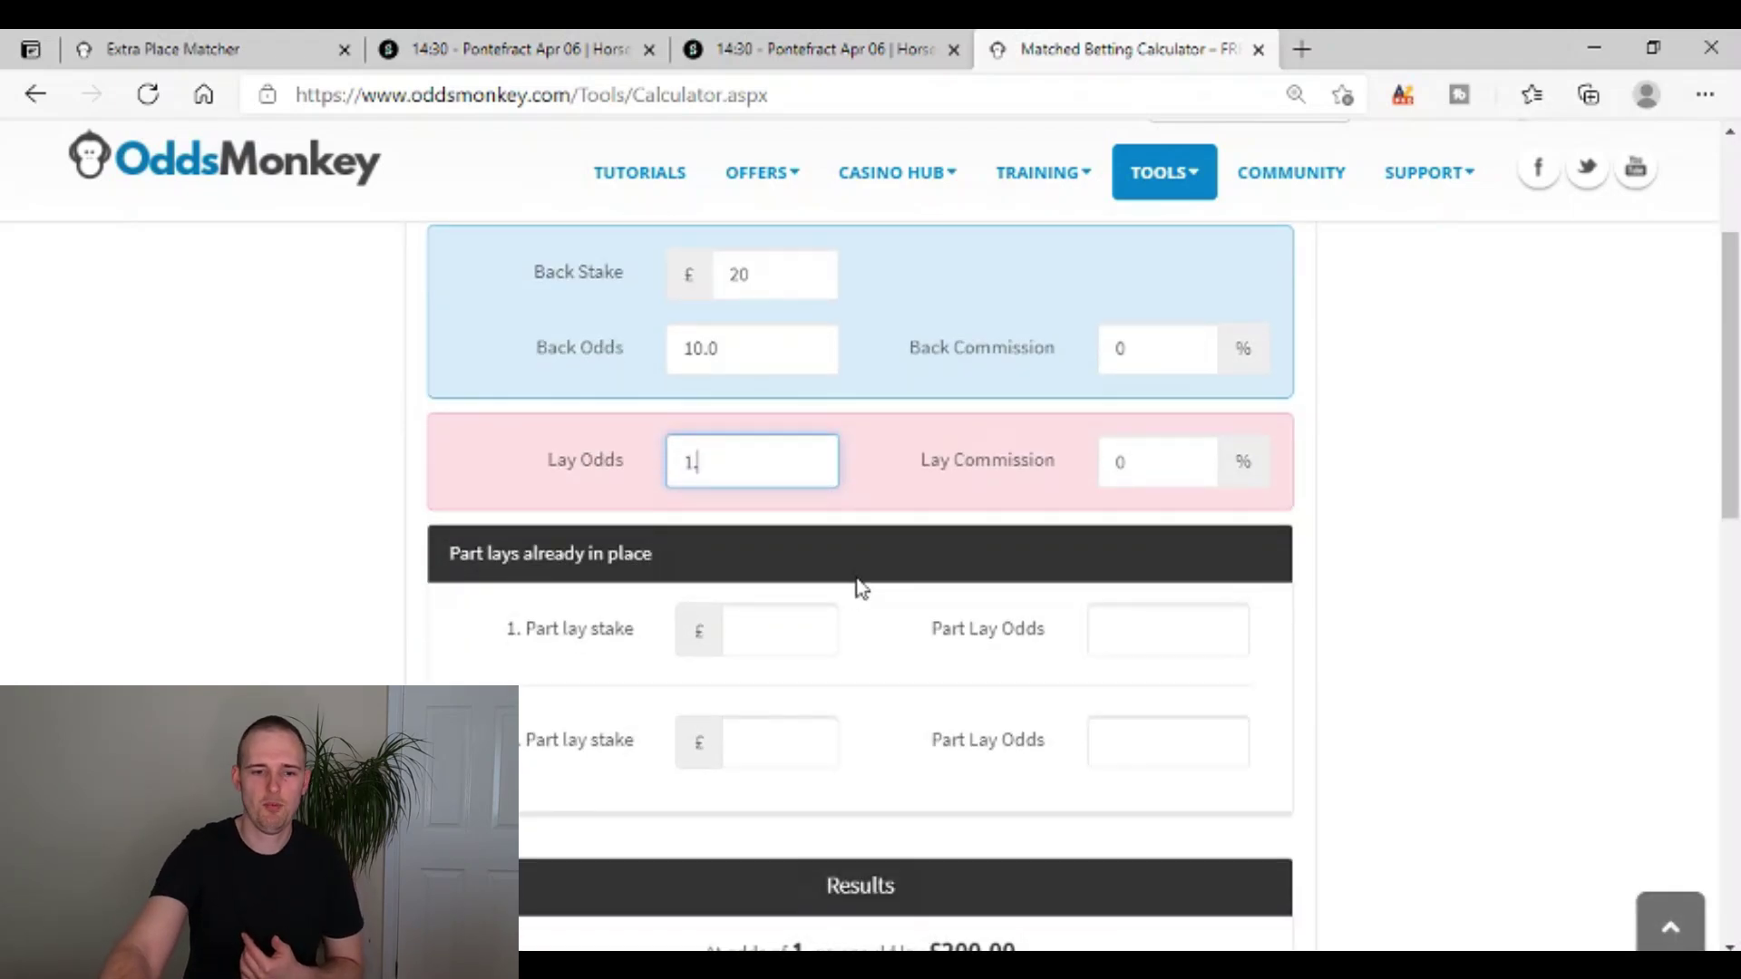
text(.)
key(BackSpace)
text(1.5)
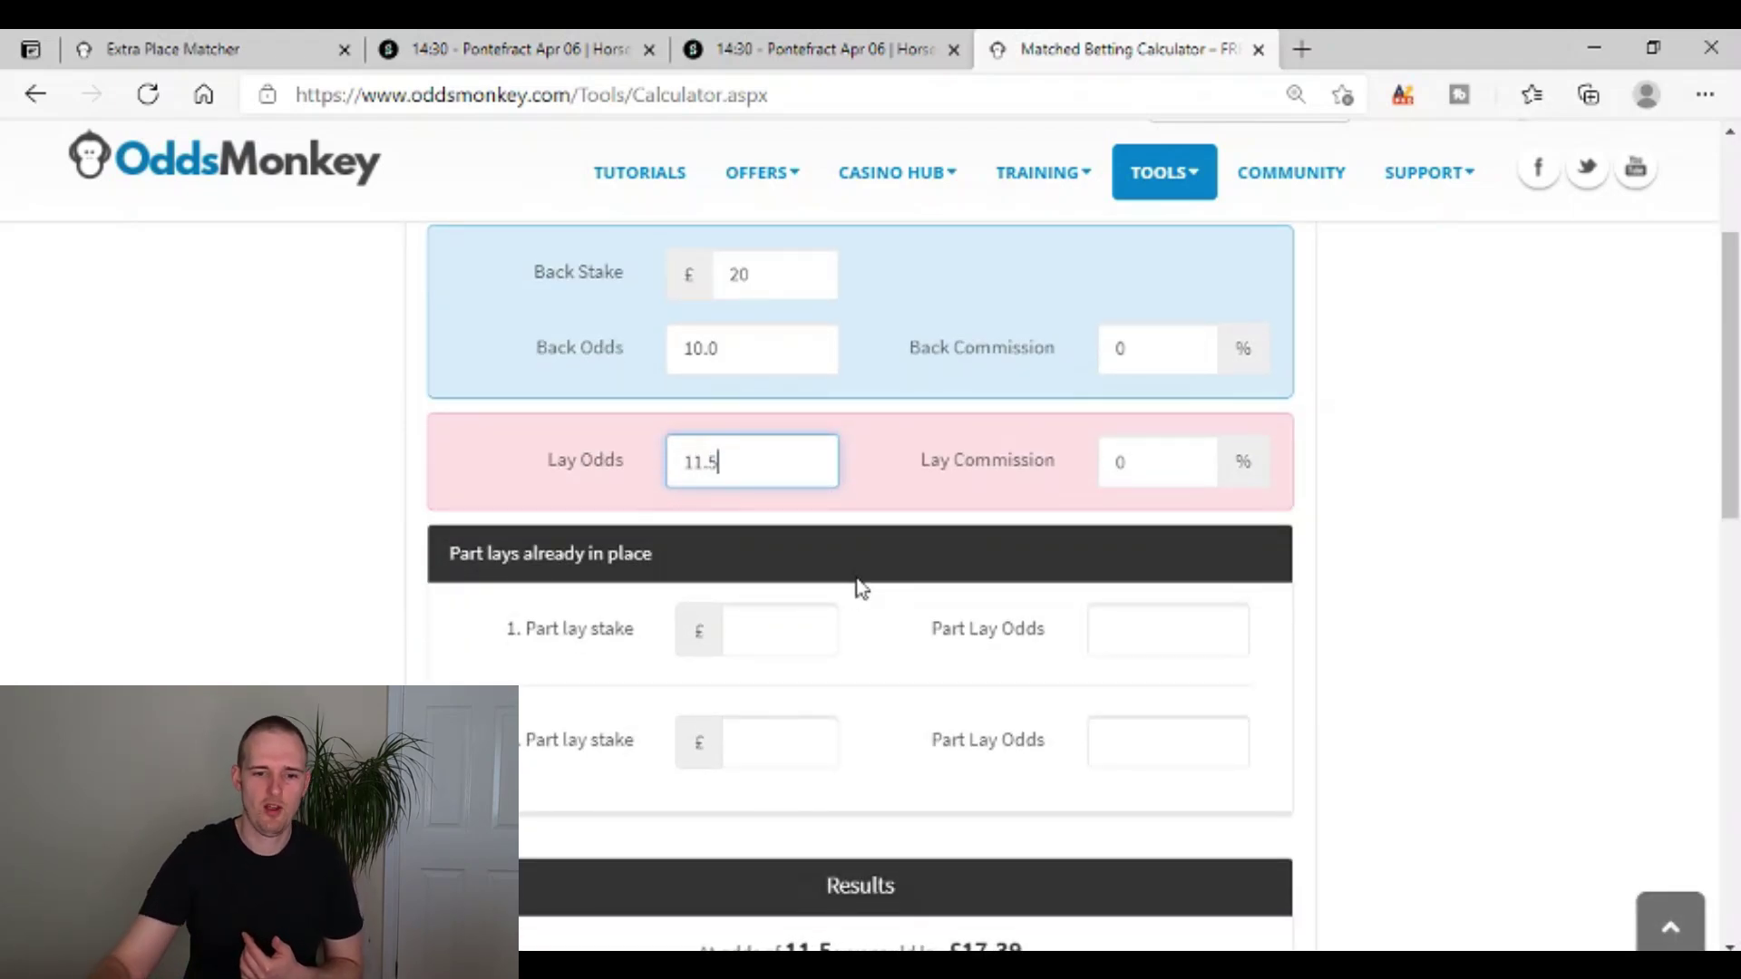
click(911, 439)
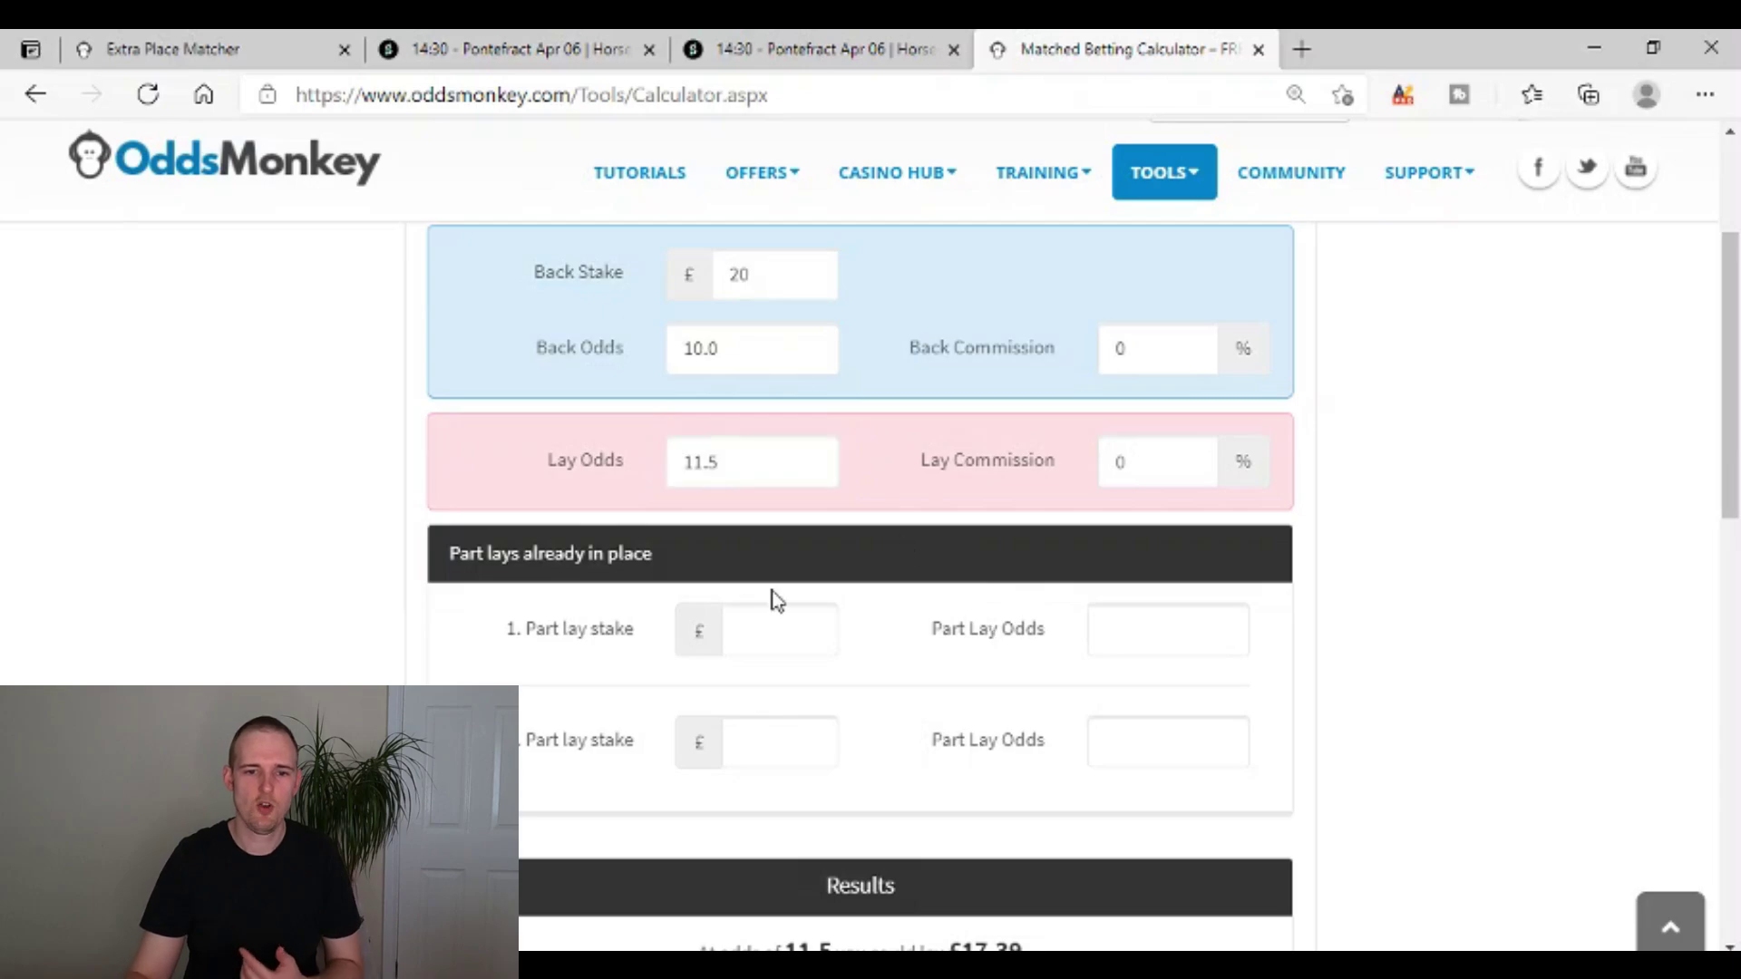
click(571, 47)
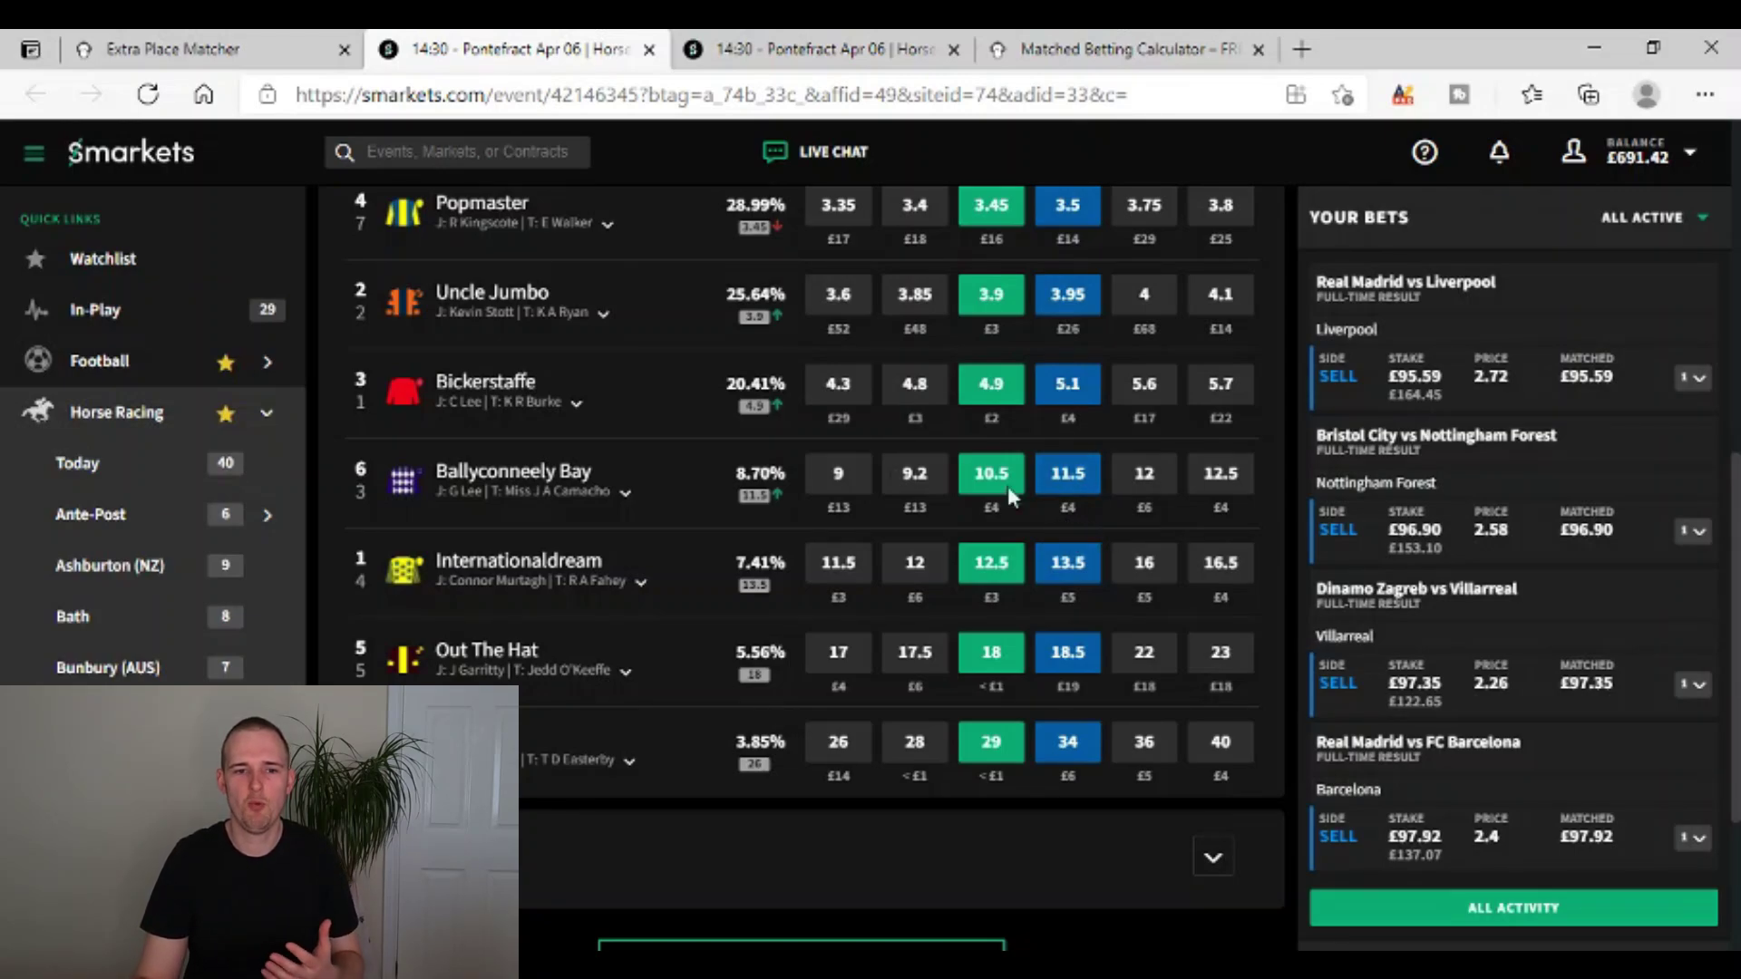
Cross-check the matcher and the Smarkets Pontefract market, then return to the calculator.
click(237, 51)
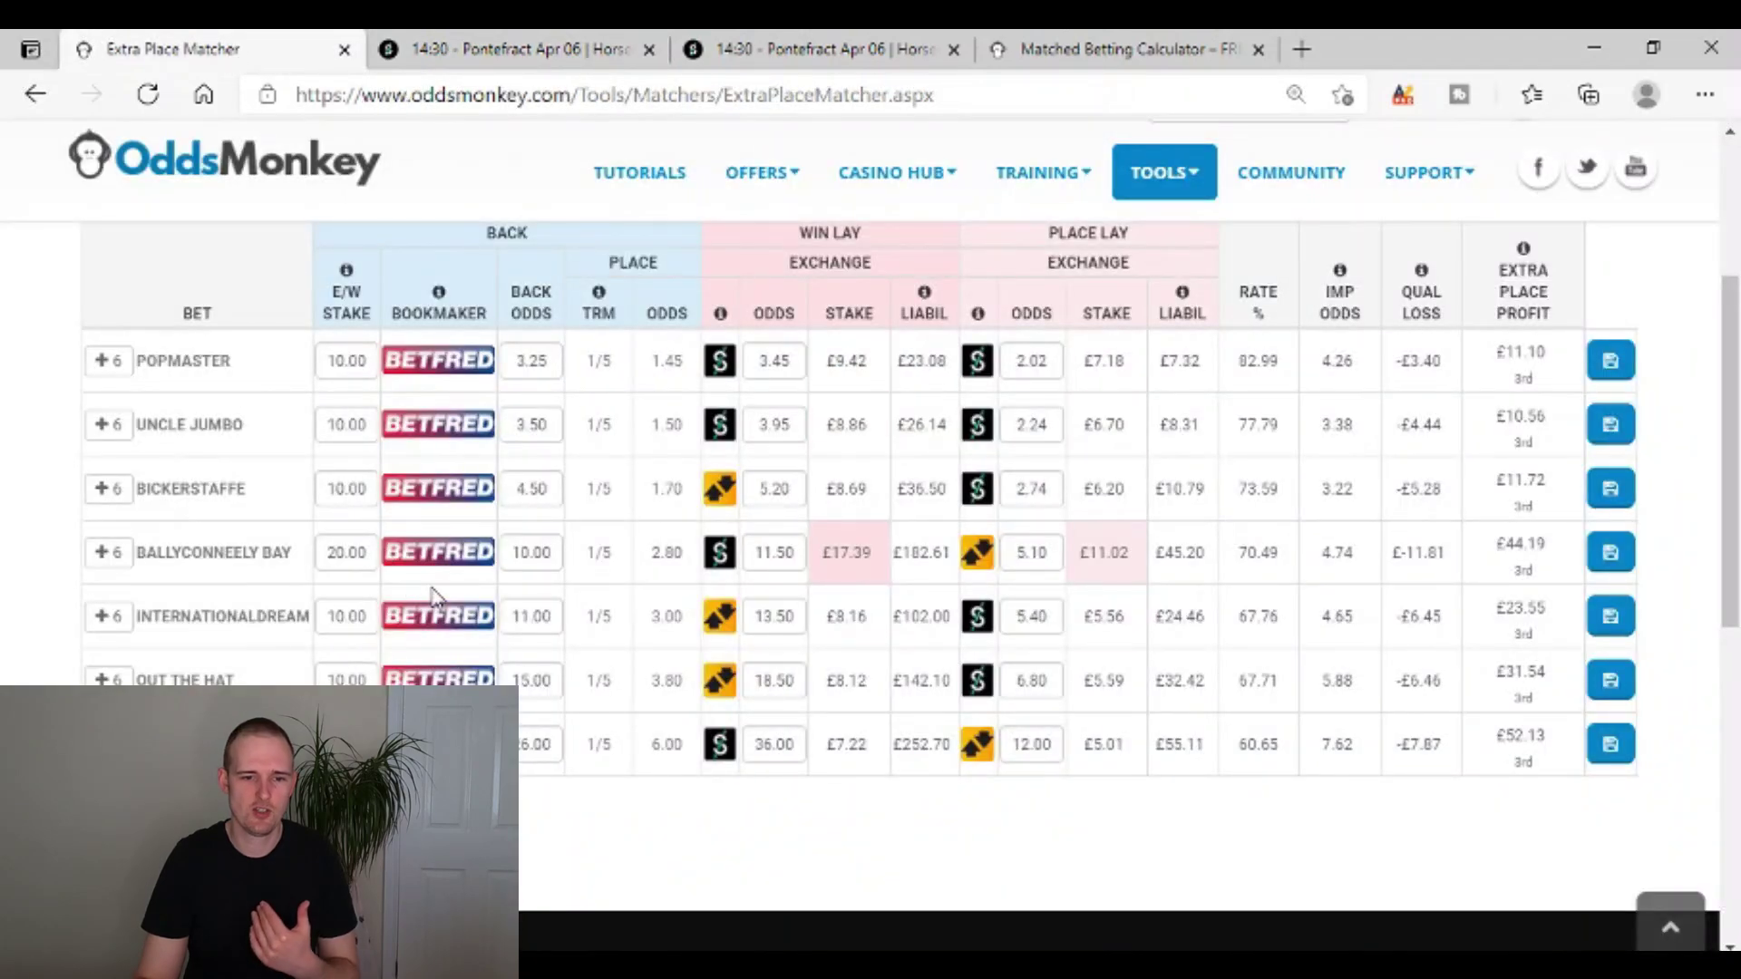
mouse_move(855, 578)
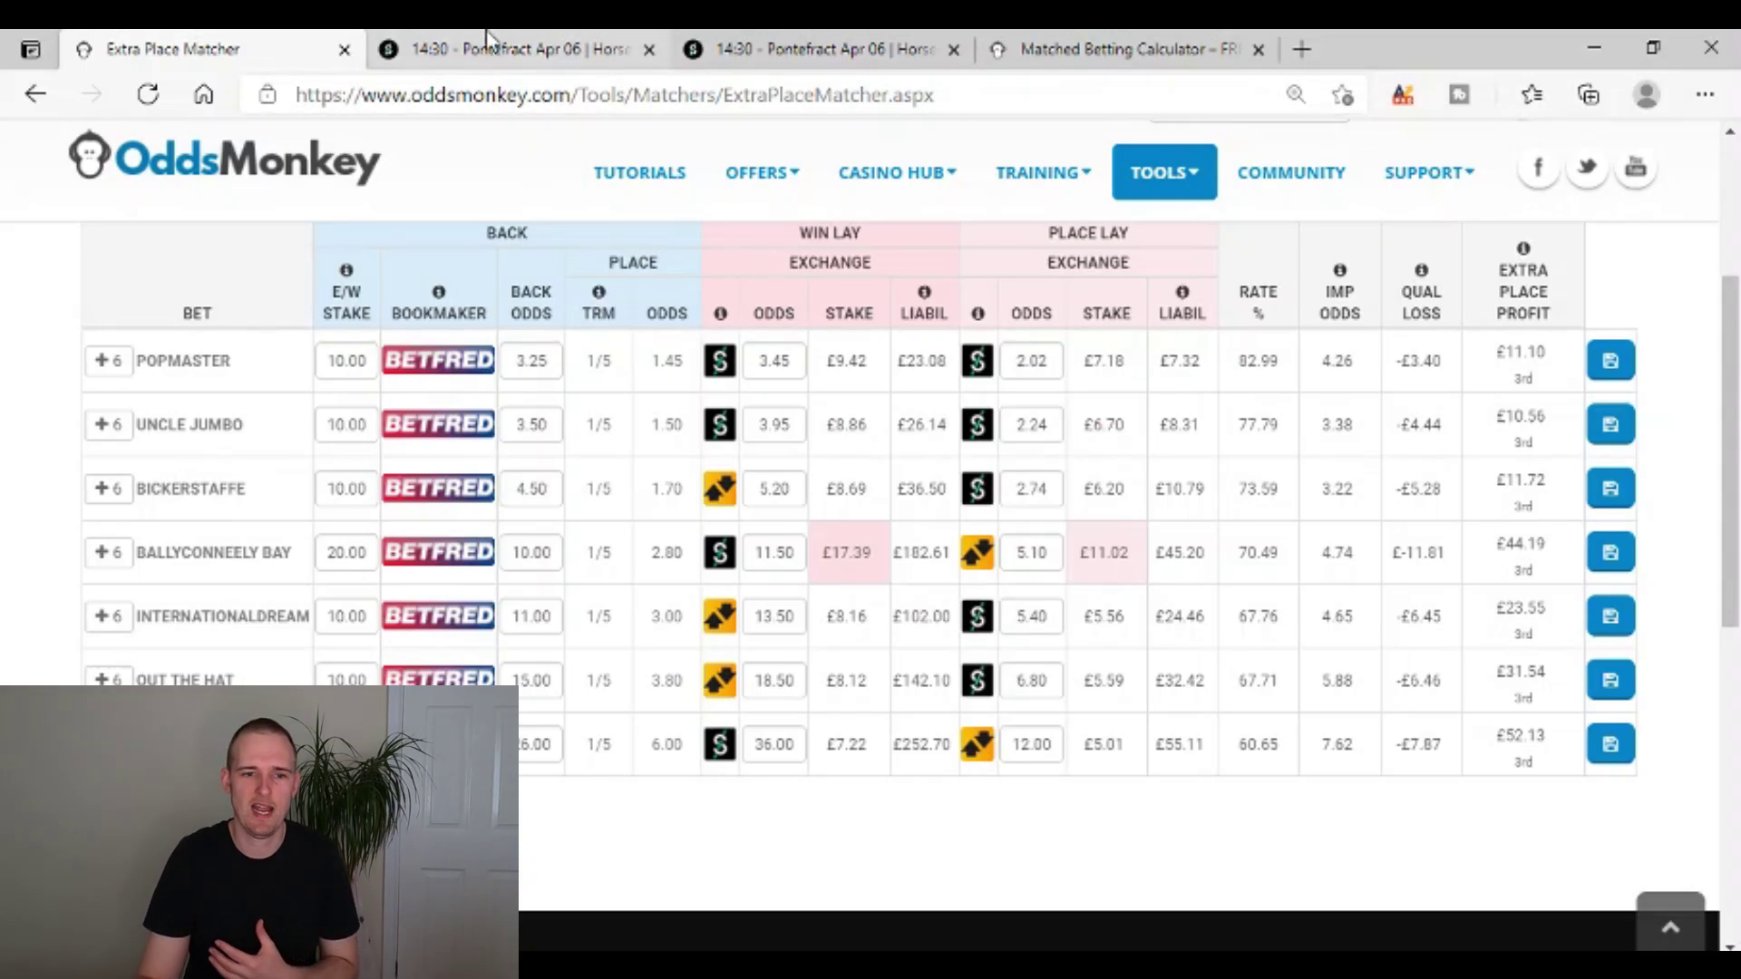
click(525, 50)
click(1061, 45)
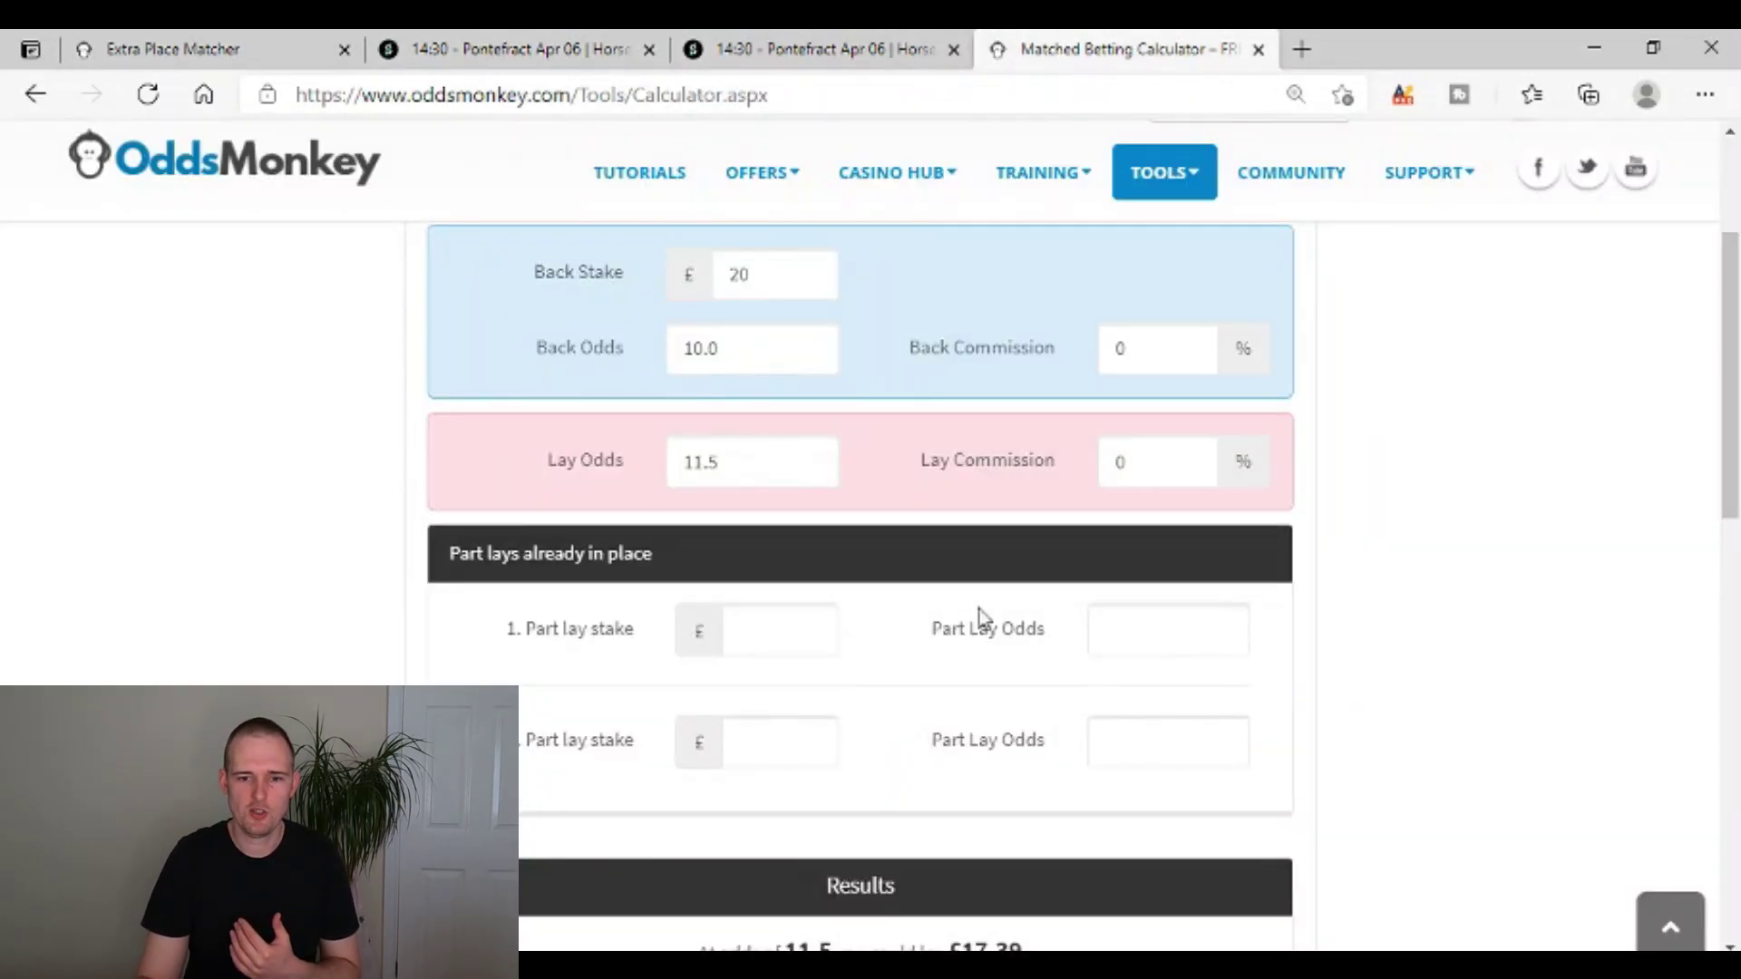
scroll(826, 789, down, 1)
Record a first part lay of £10 at odds 11.5 in the calculator.
click(810, 524)
text(10)
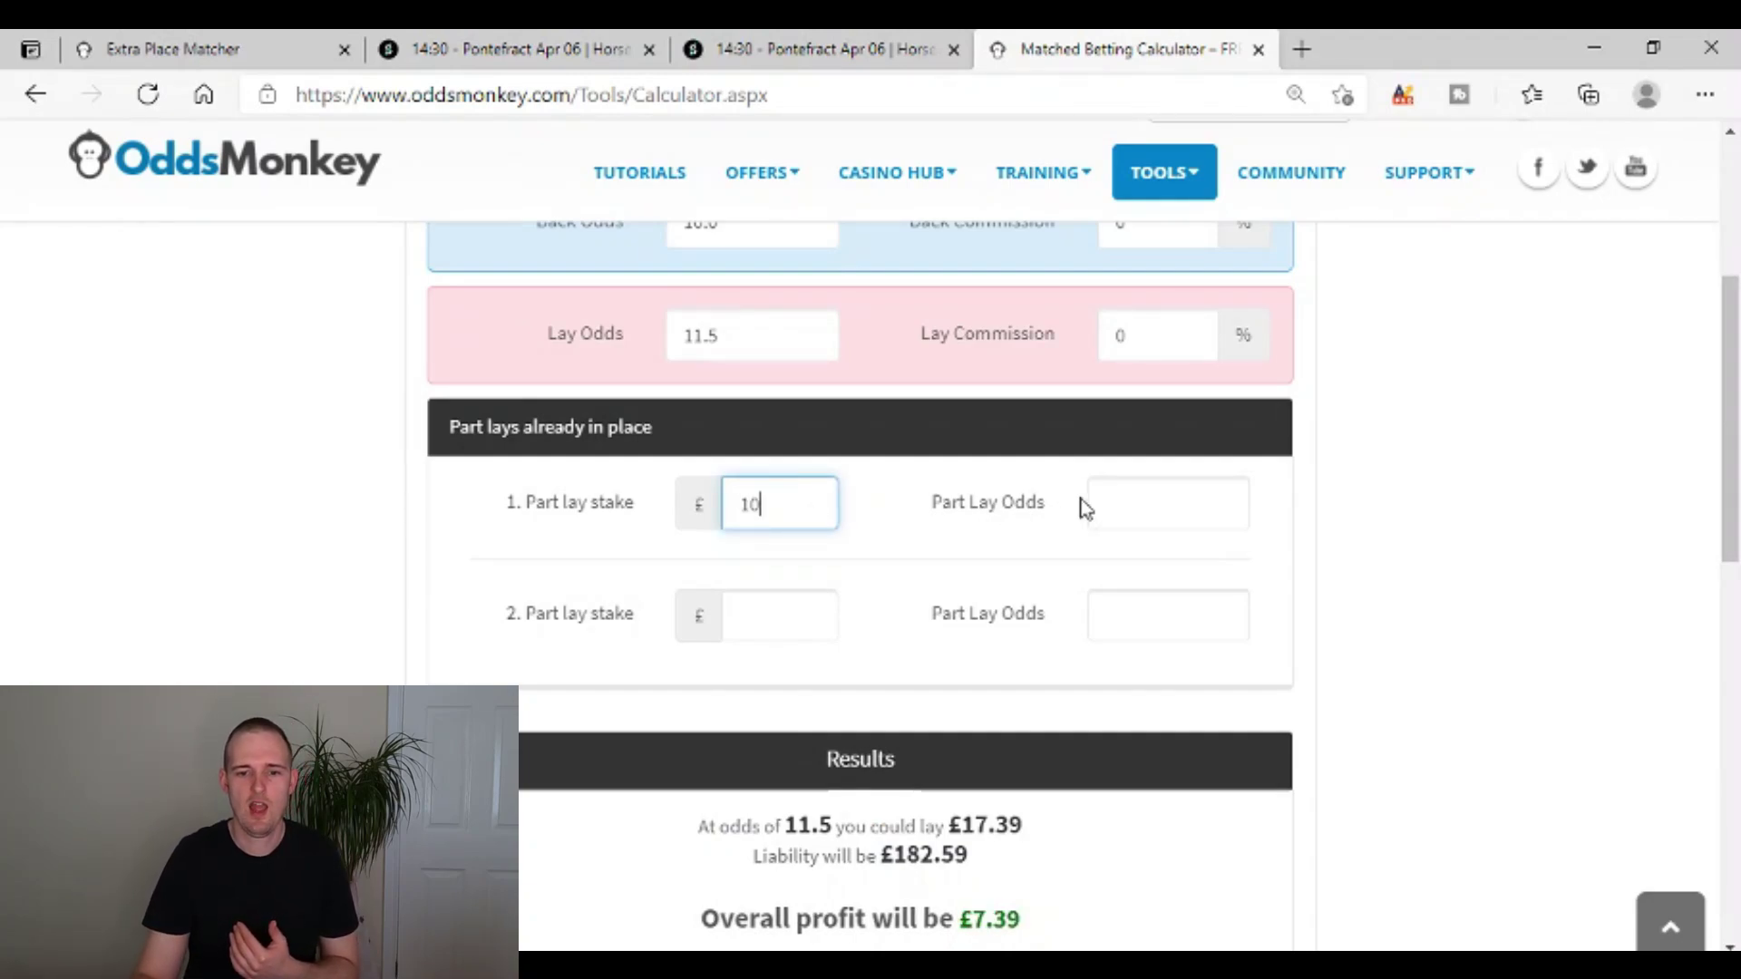
click(1134, 510)
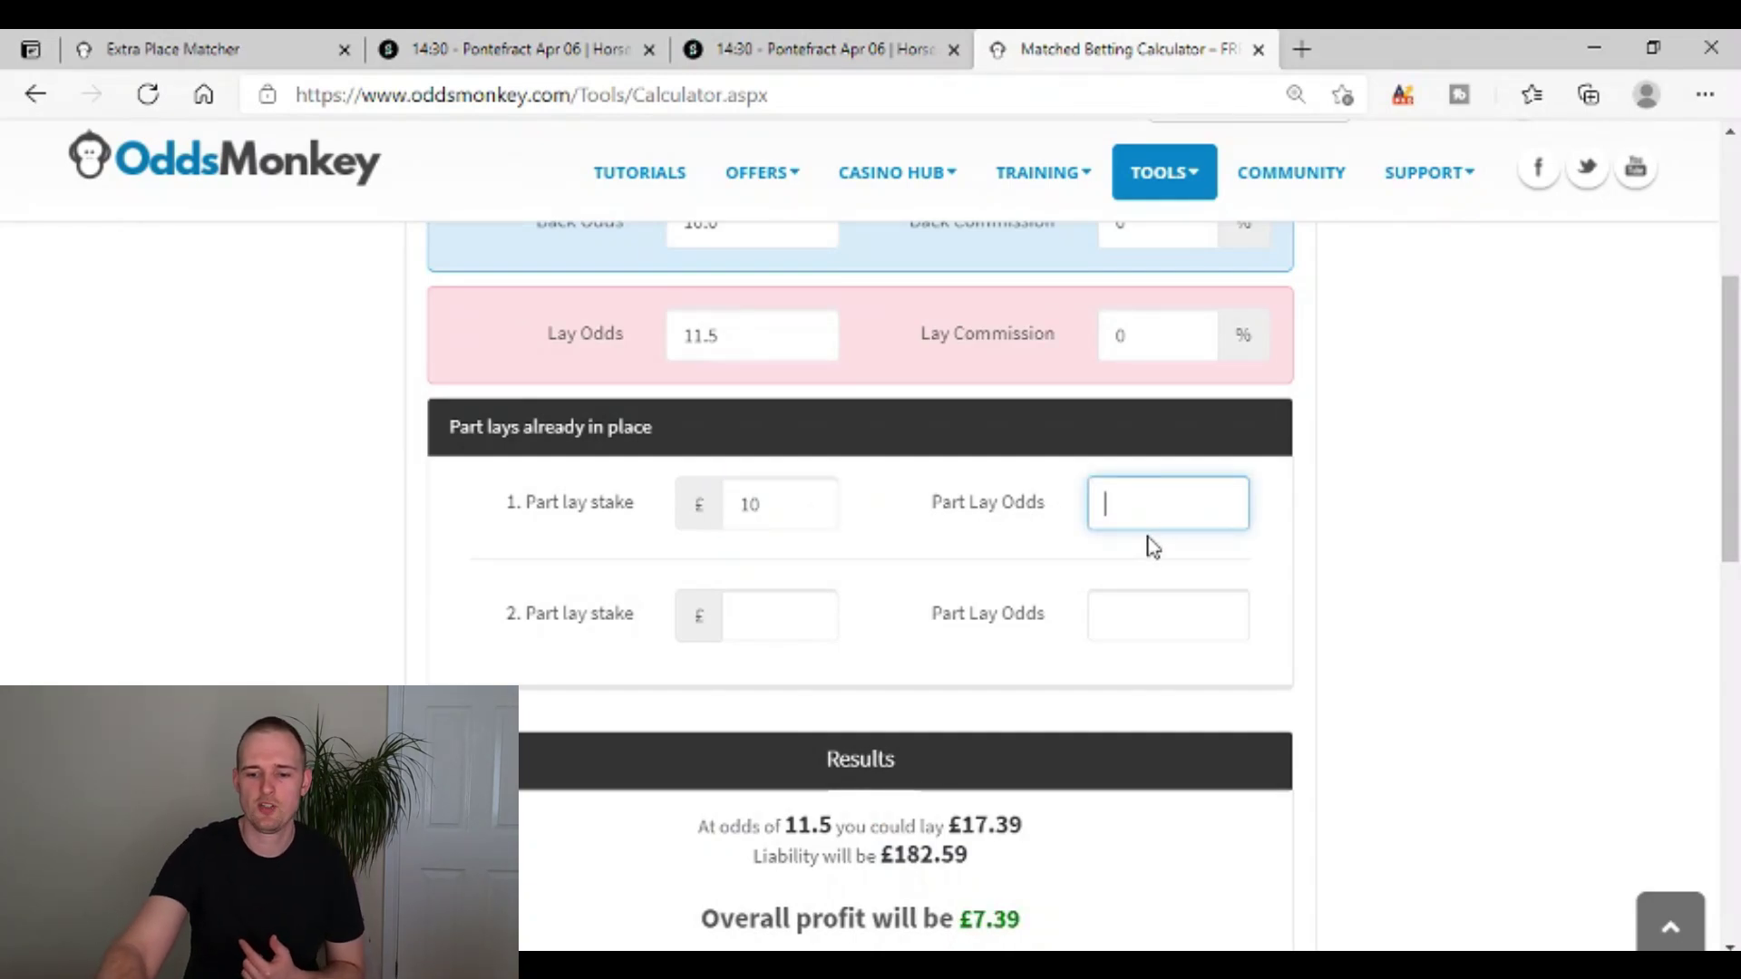
text(11.5)
key(ctrl+1)
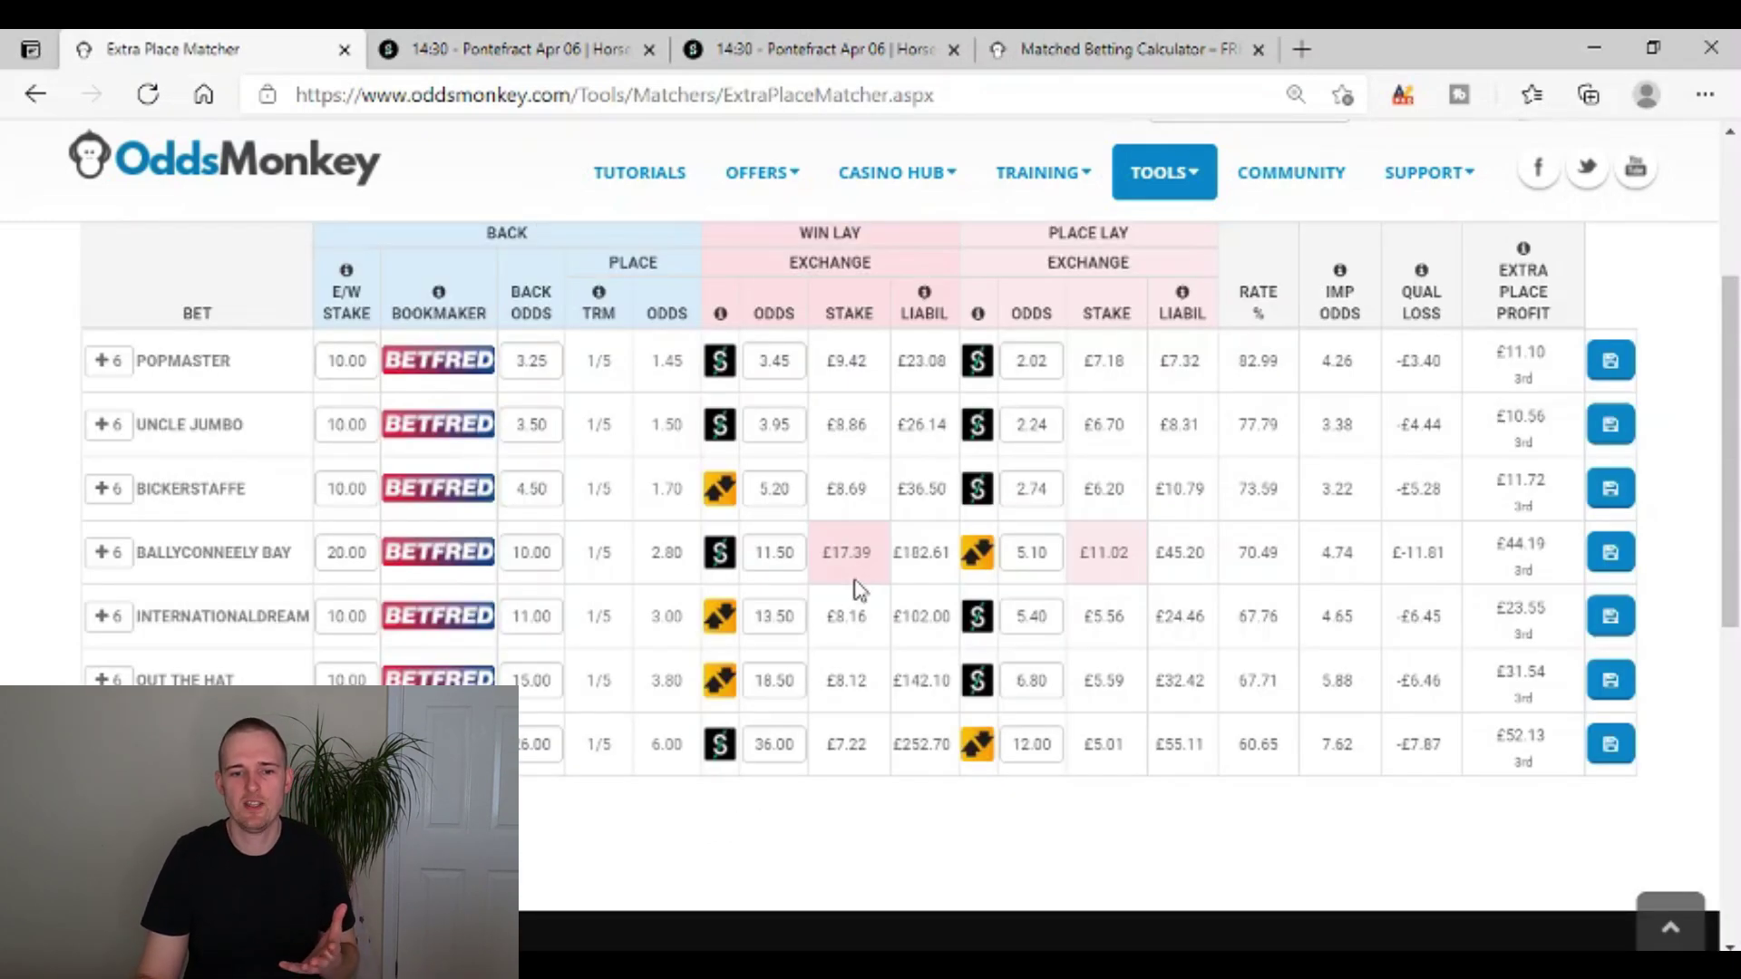
click(1002, 41)
click(587, 41)
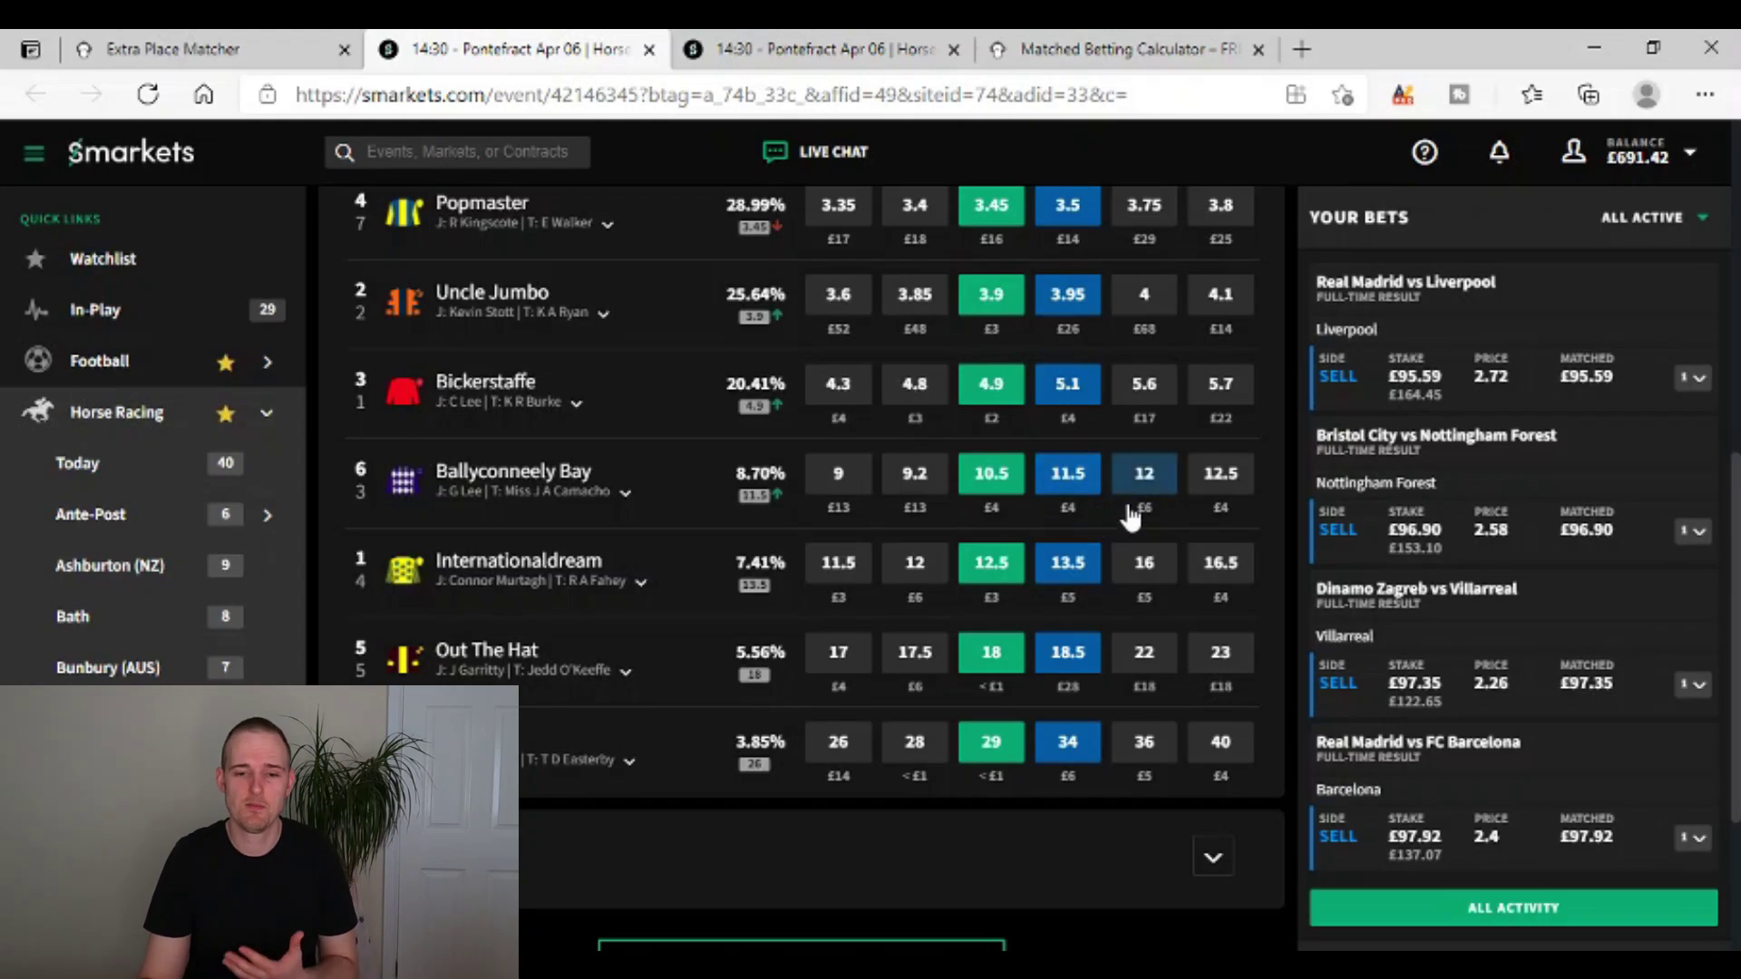
Change the calculator's lay odds to 12.0 and check the £7.08 remaining lay and £77.88 liability.
click(1070, 50)
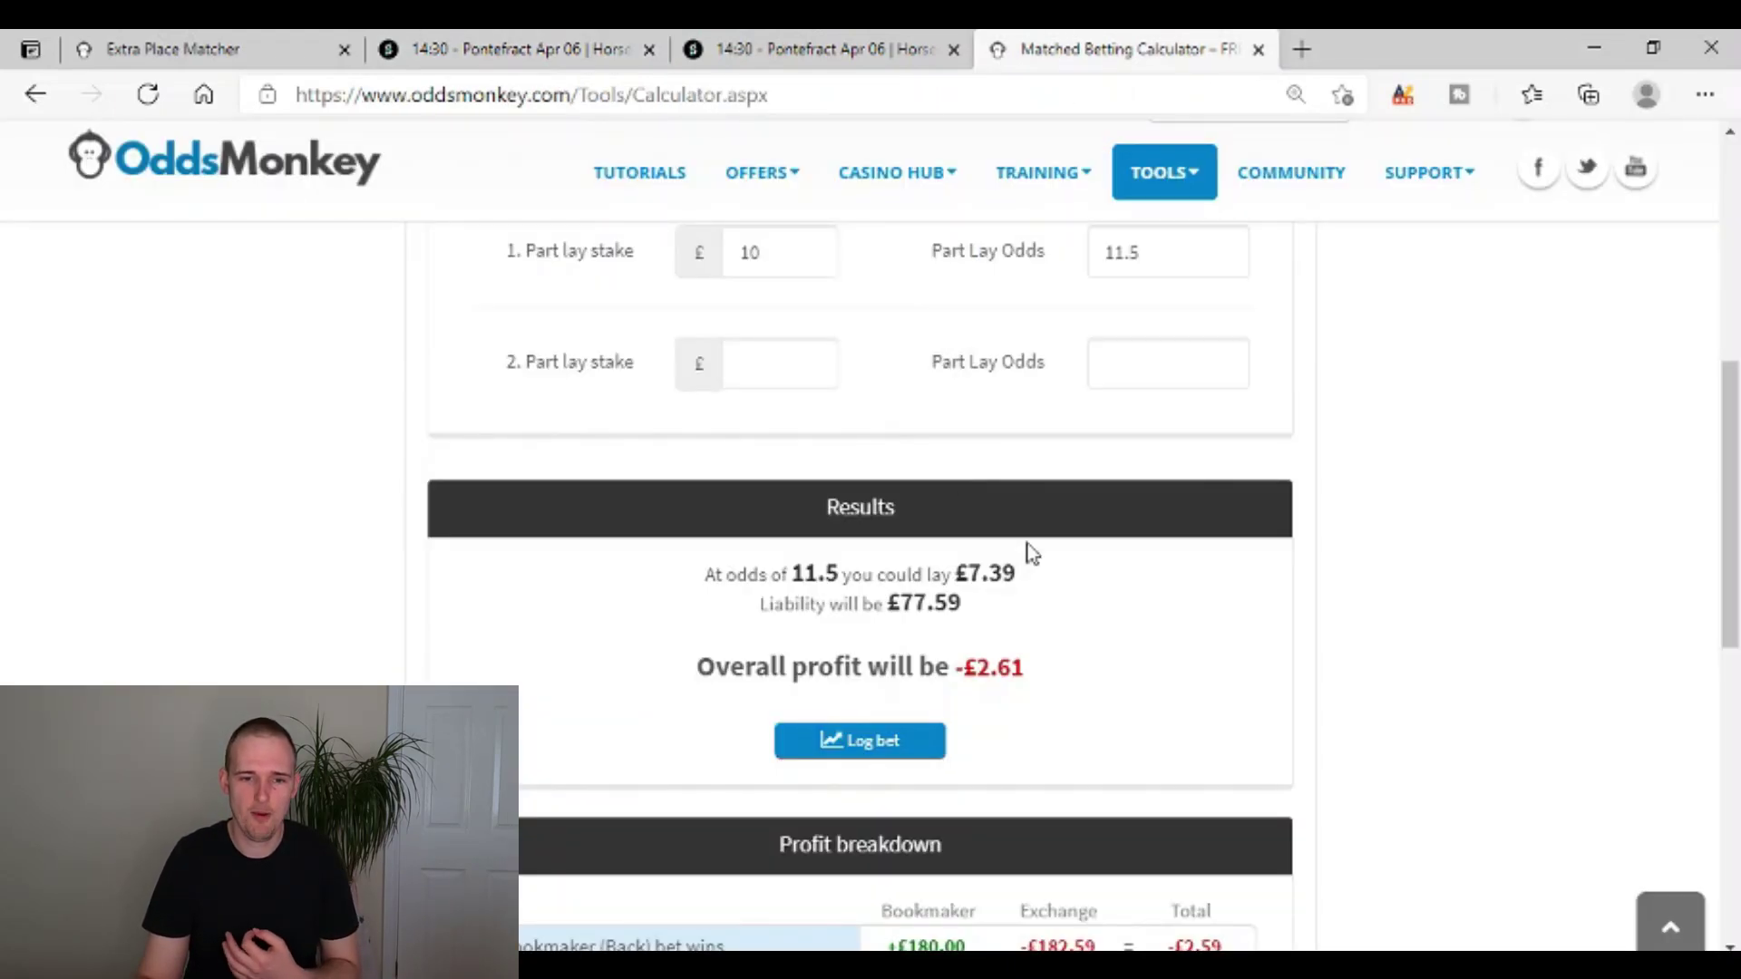
scroll(1029, 552, up, 3)
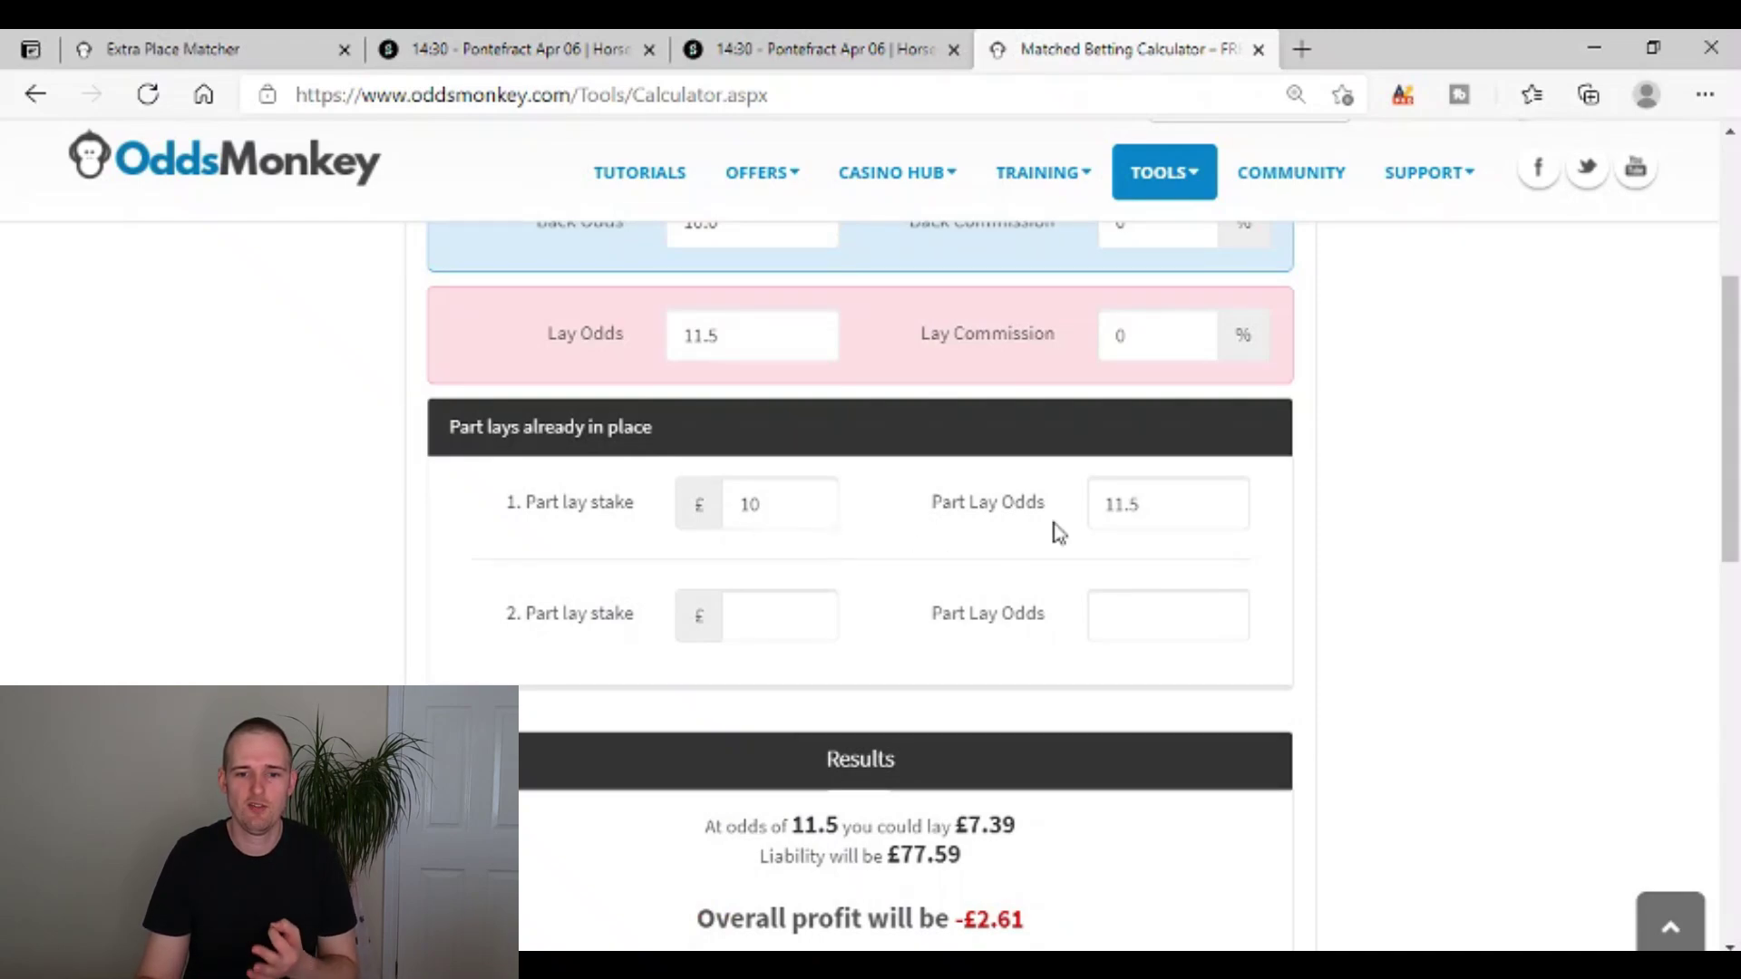
scroll(1139, 520, up, 2)
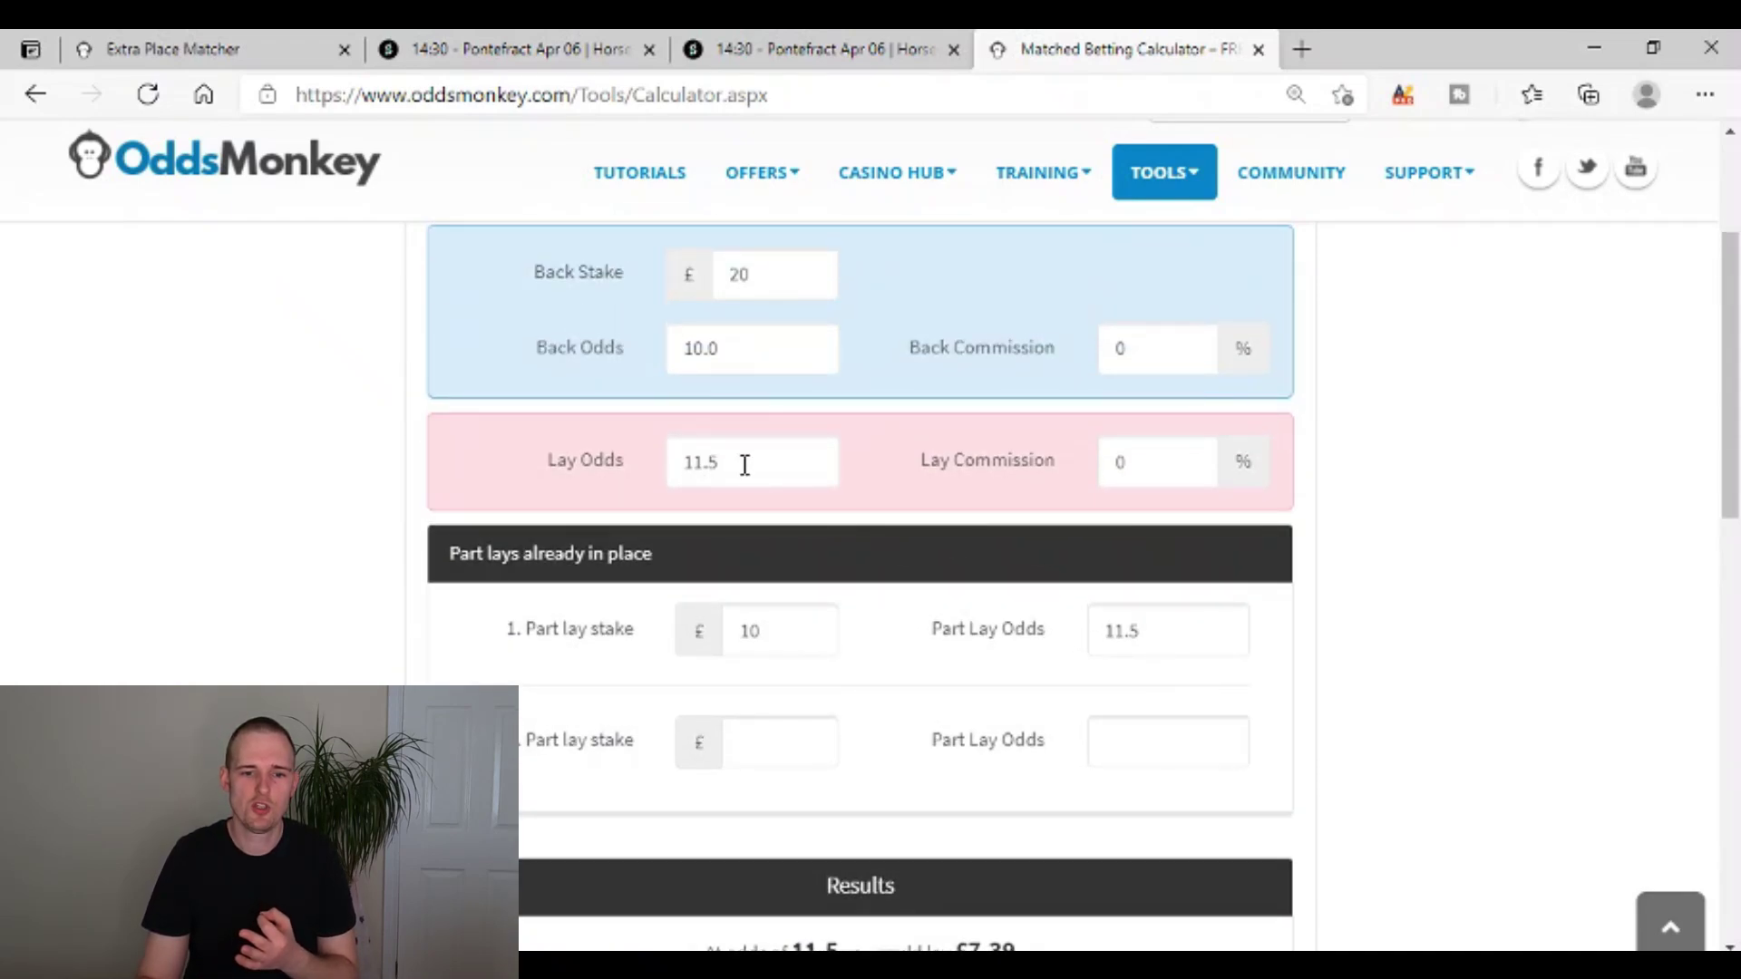
double_click(745, 466)
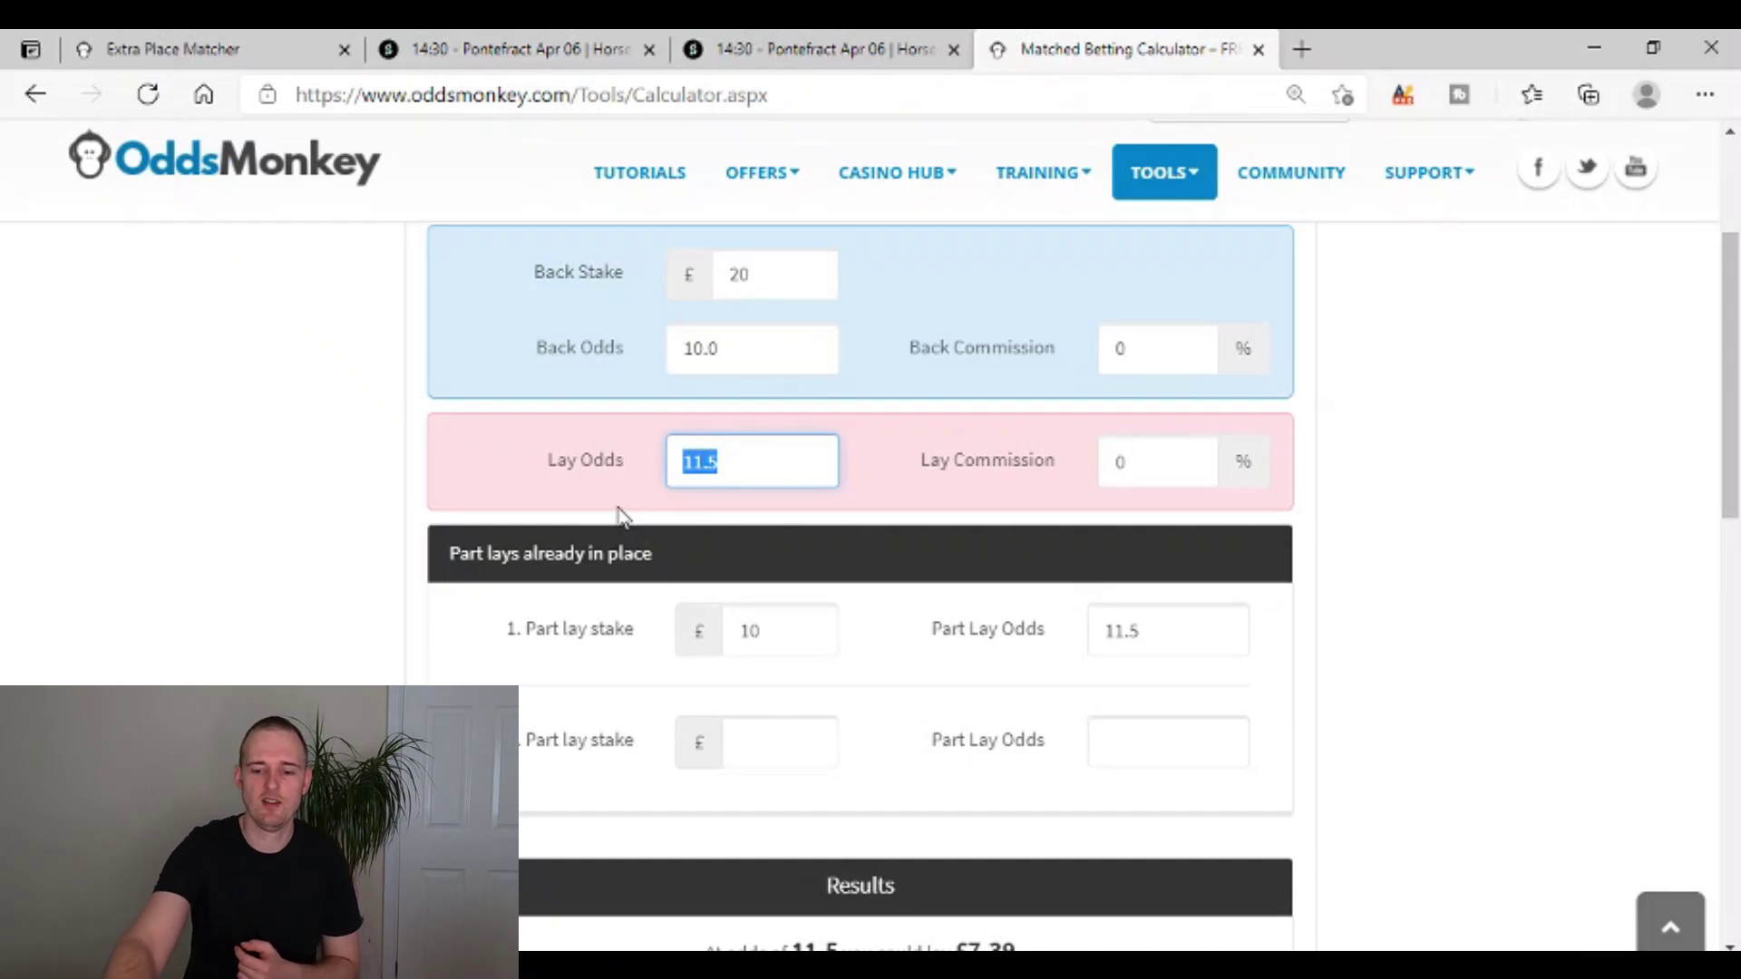
text(12.0)
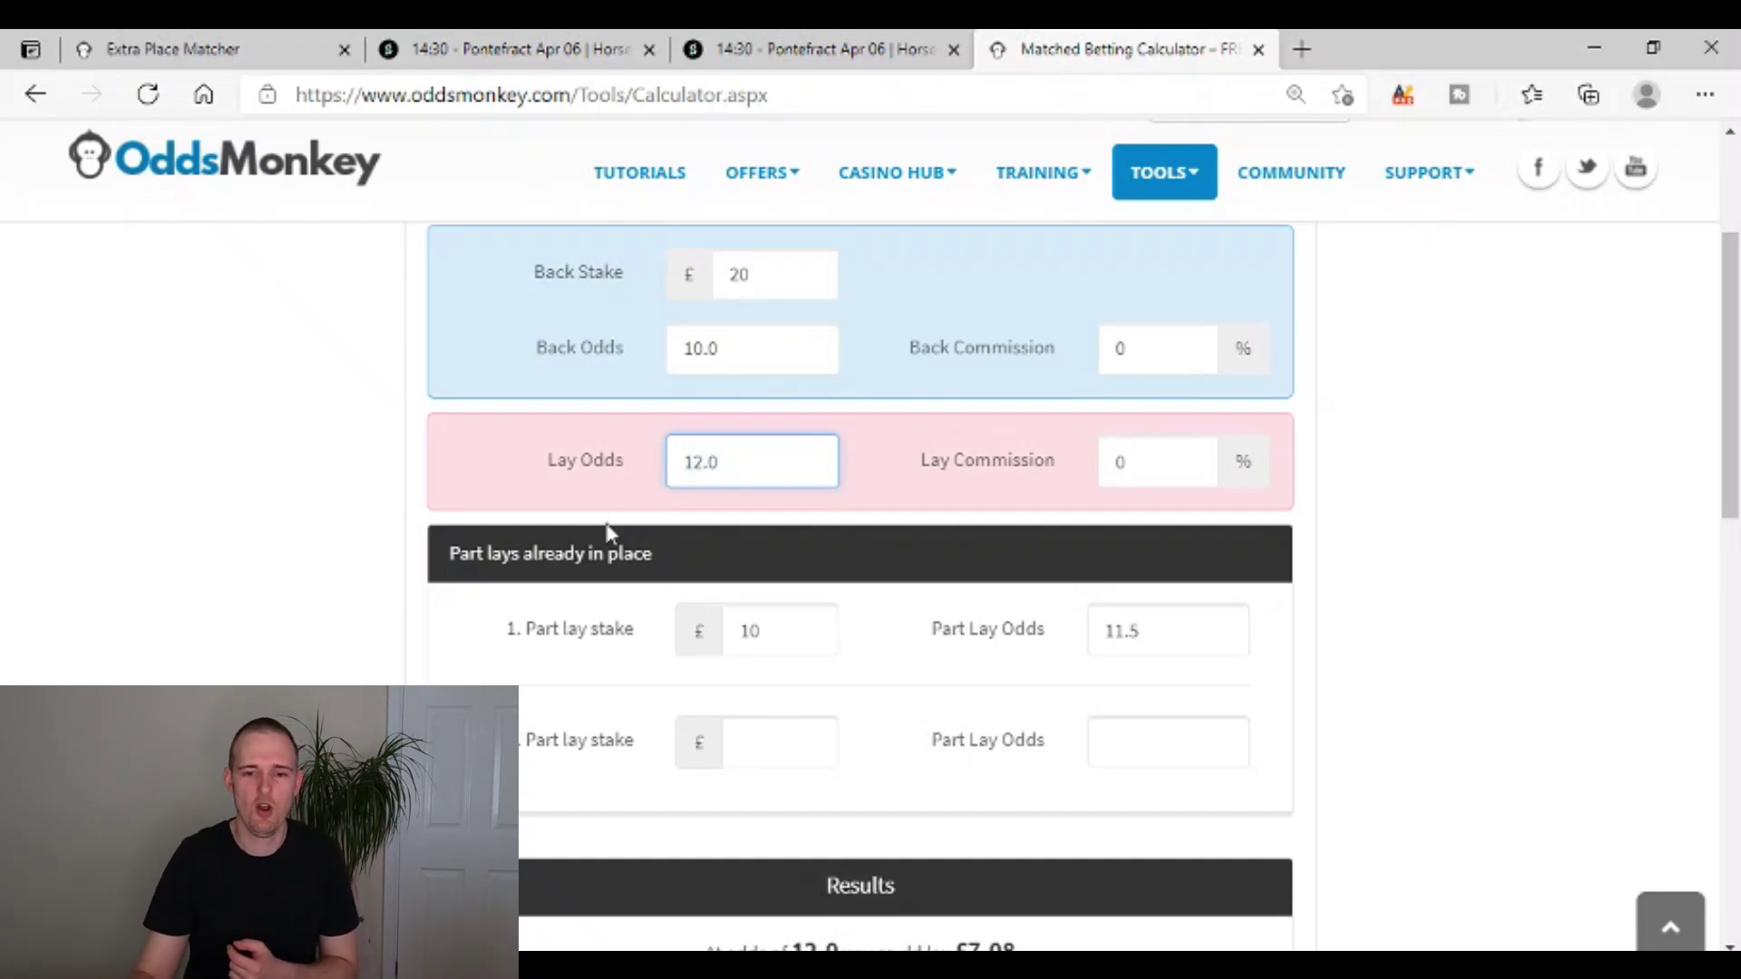
scroll(716, 630, down, 4)
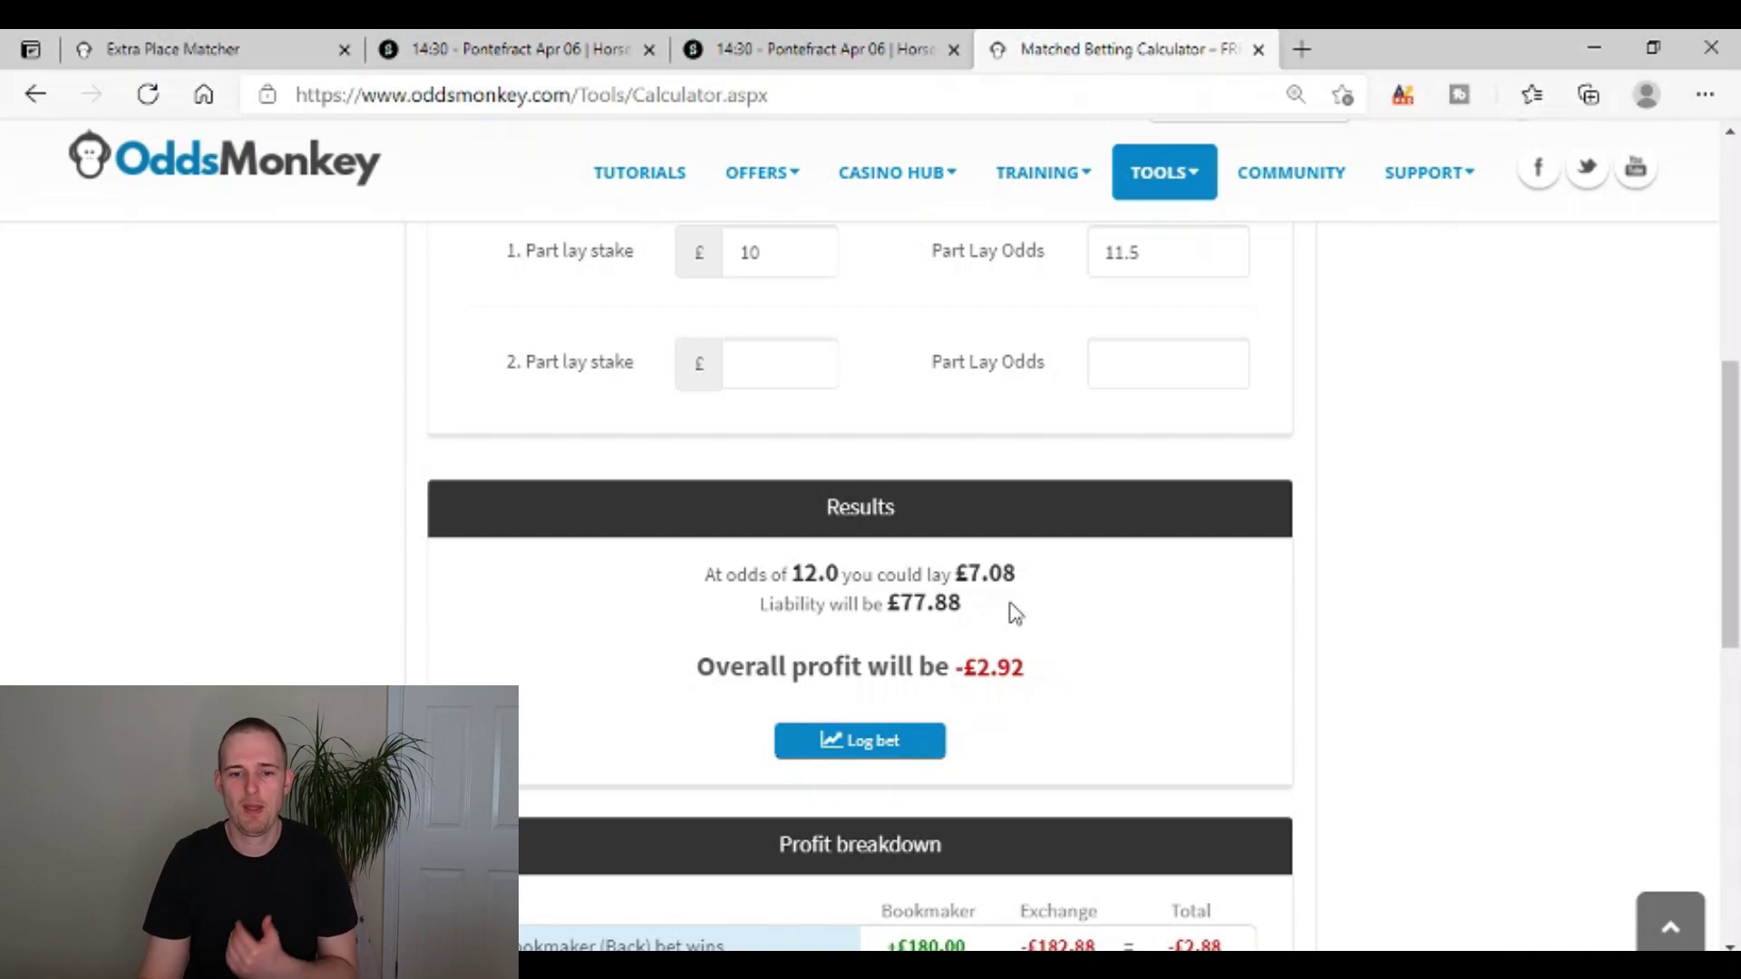
Compare the Smarkets Pontefract prices with the calculator, ending on the OddsMonkey part-lay calculator.
click(540, 52)
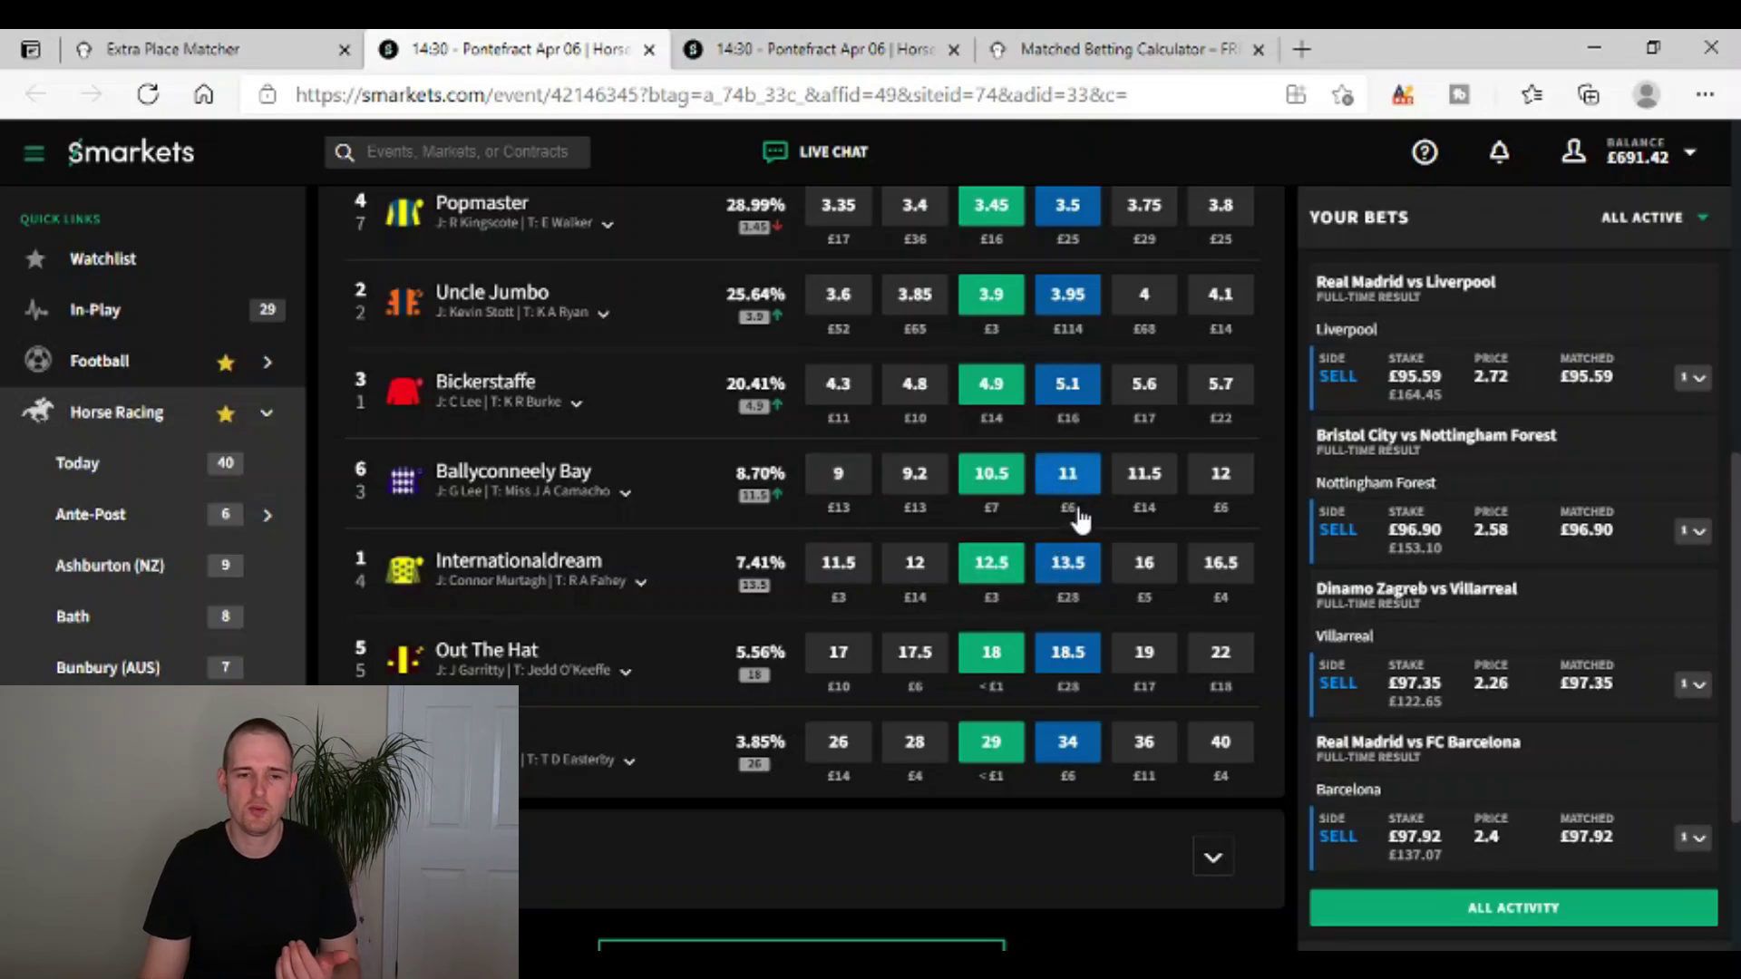
click(1118, 49)
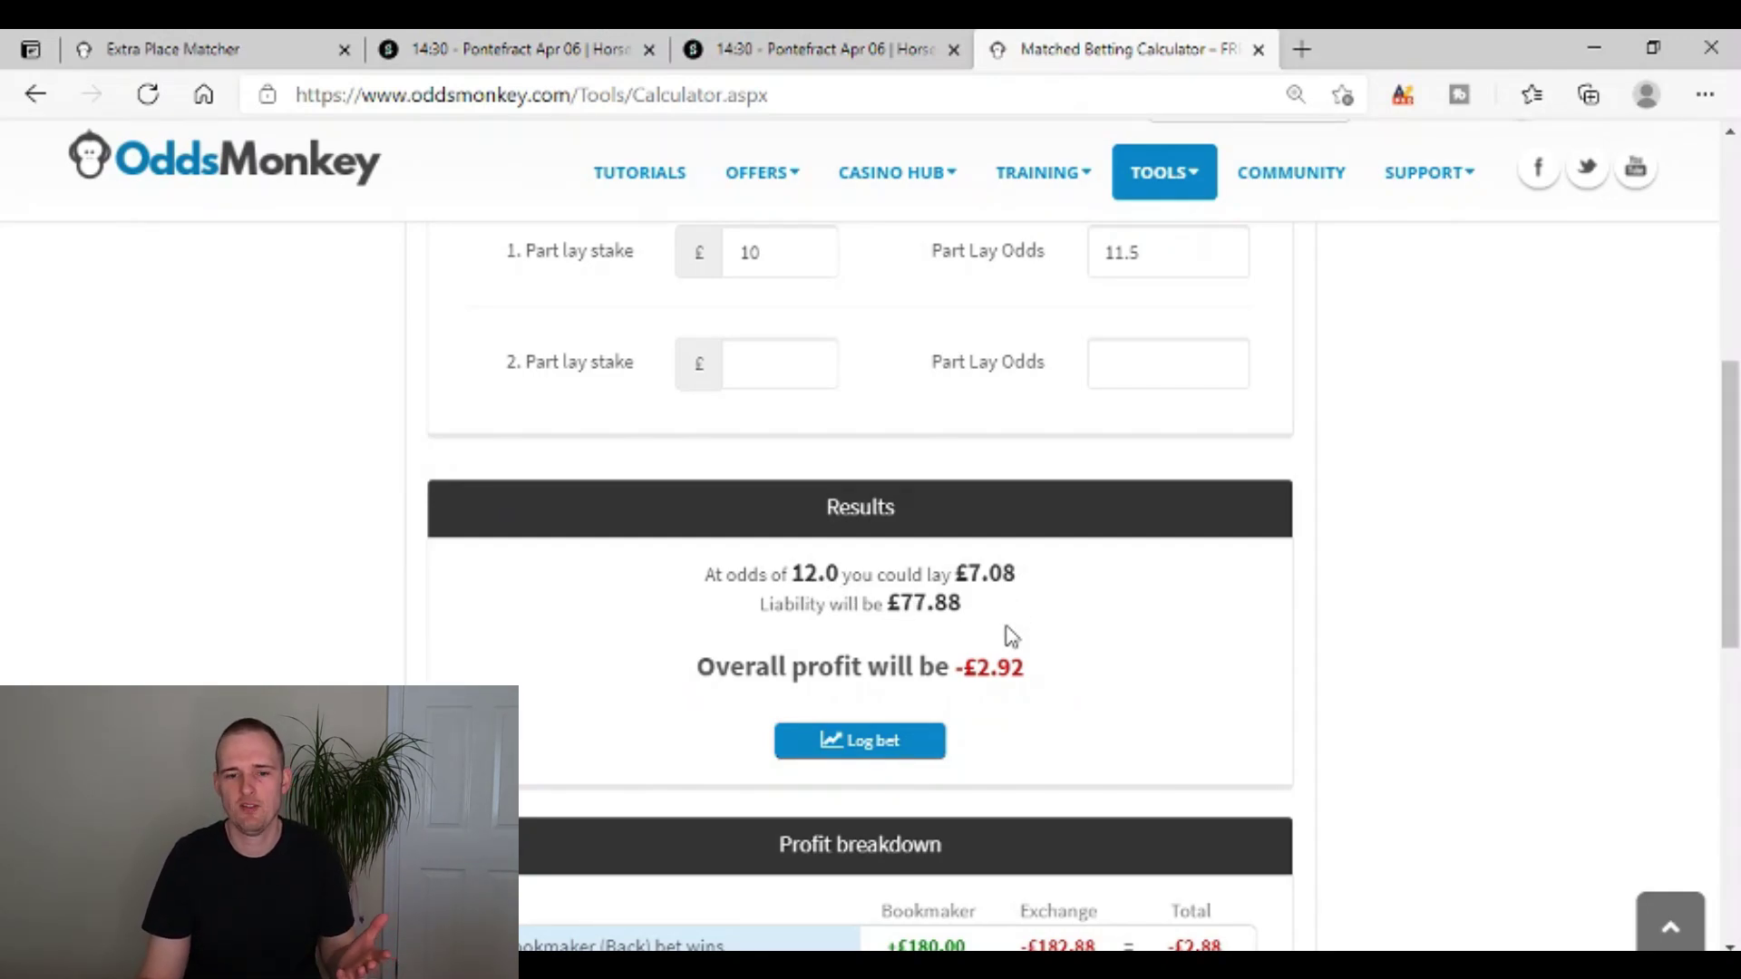
scroll(1002, 616, up, 3)
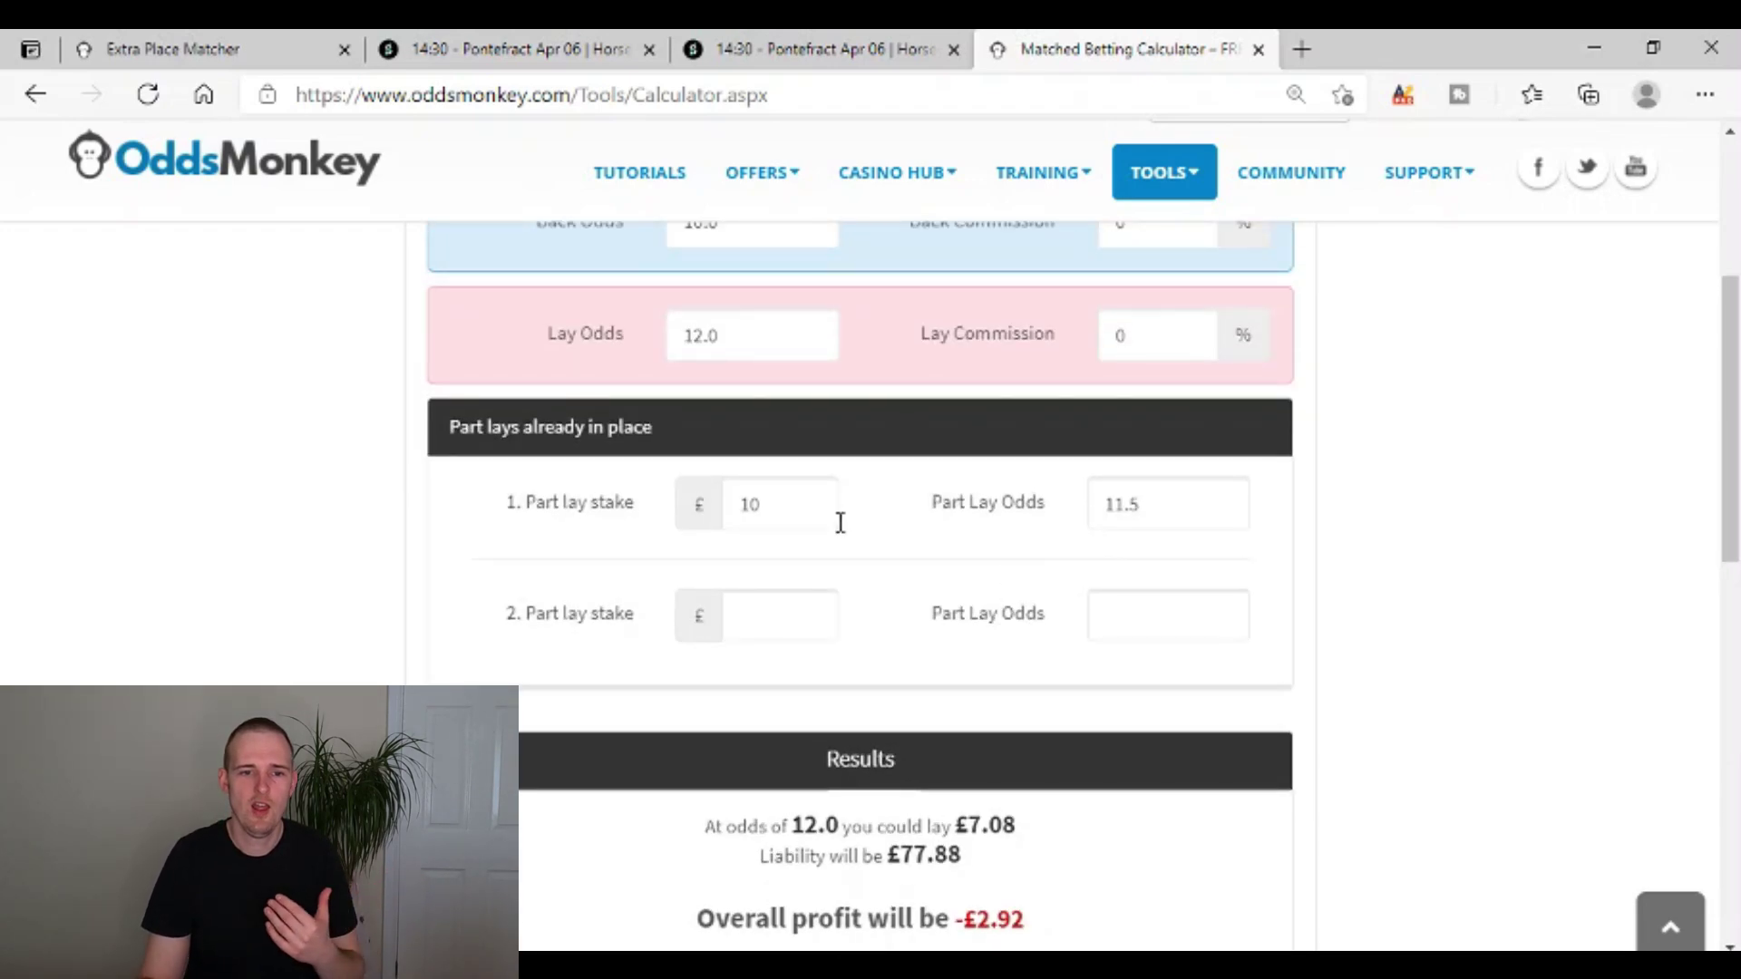
scroll(841, 523, down, 2)
click(497, 45)
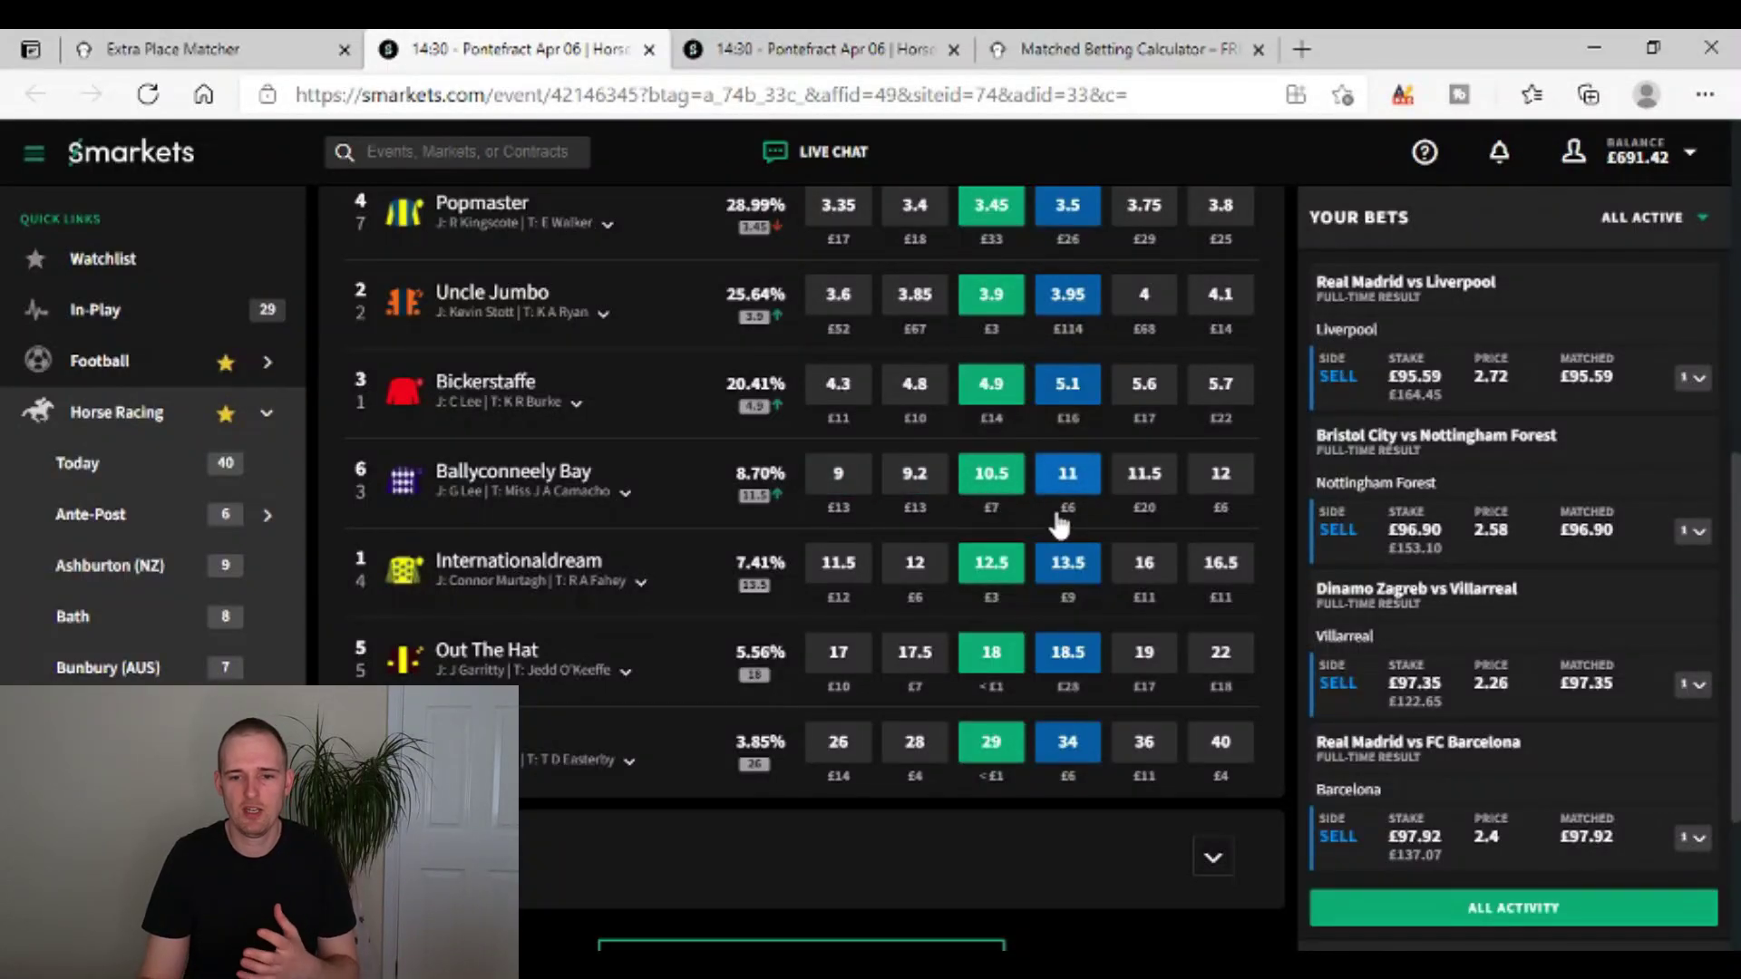
click(1100, 50)
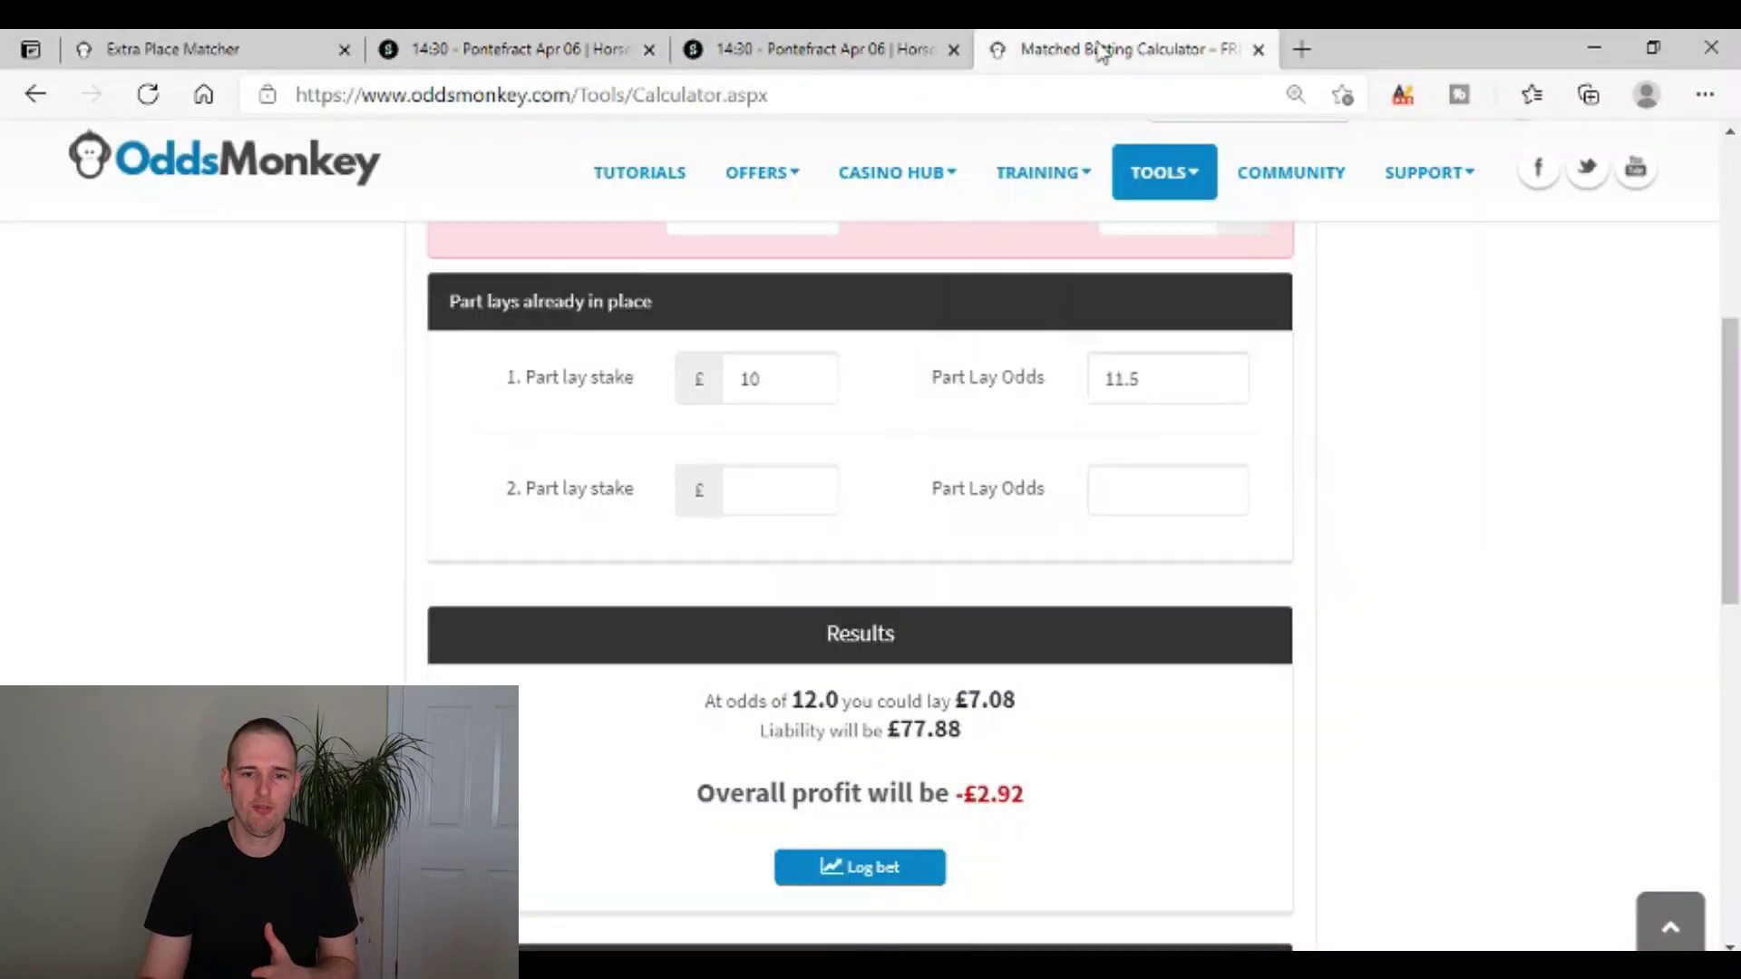
Replace the lay odds with 11.0 and review the £7.73 lay, £77.30 liability and -£2.30 profit.
scroll(835, 485, up, 3)
drag(766, 466, 650, 470)
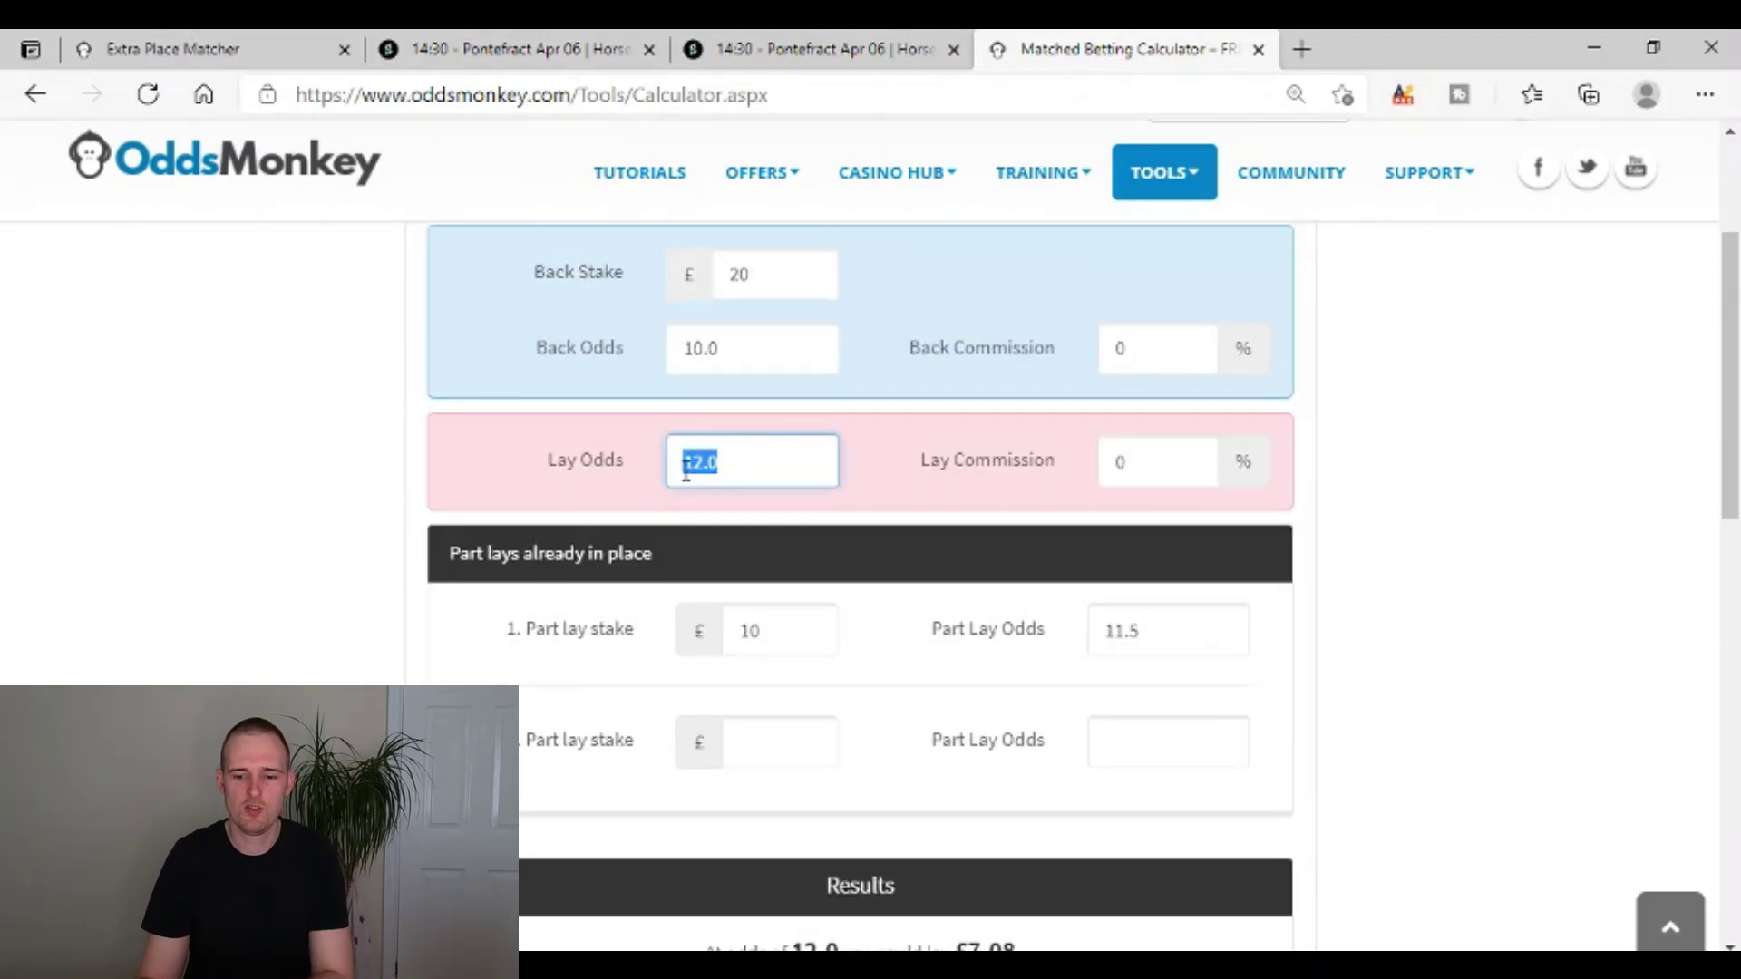
text(11.0)
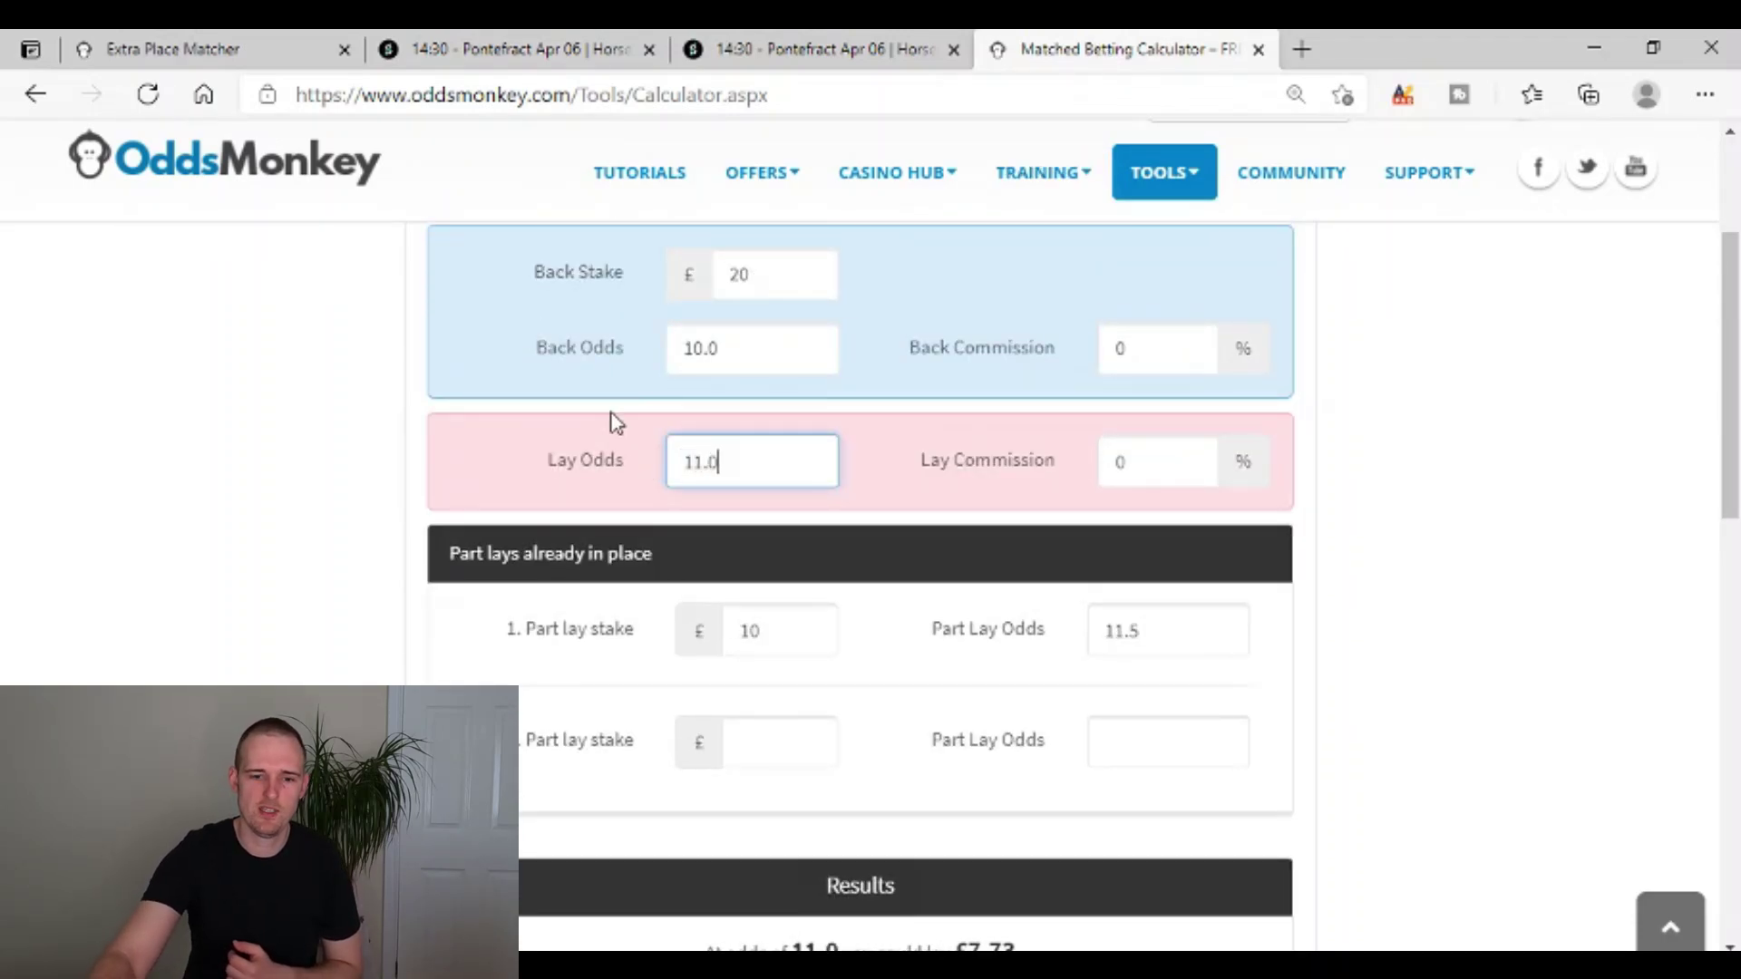
scroll(1139, 691, down, 4)
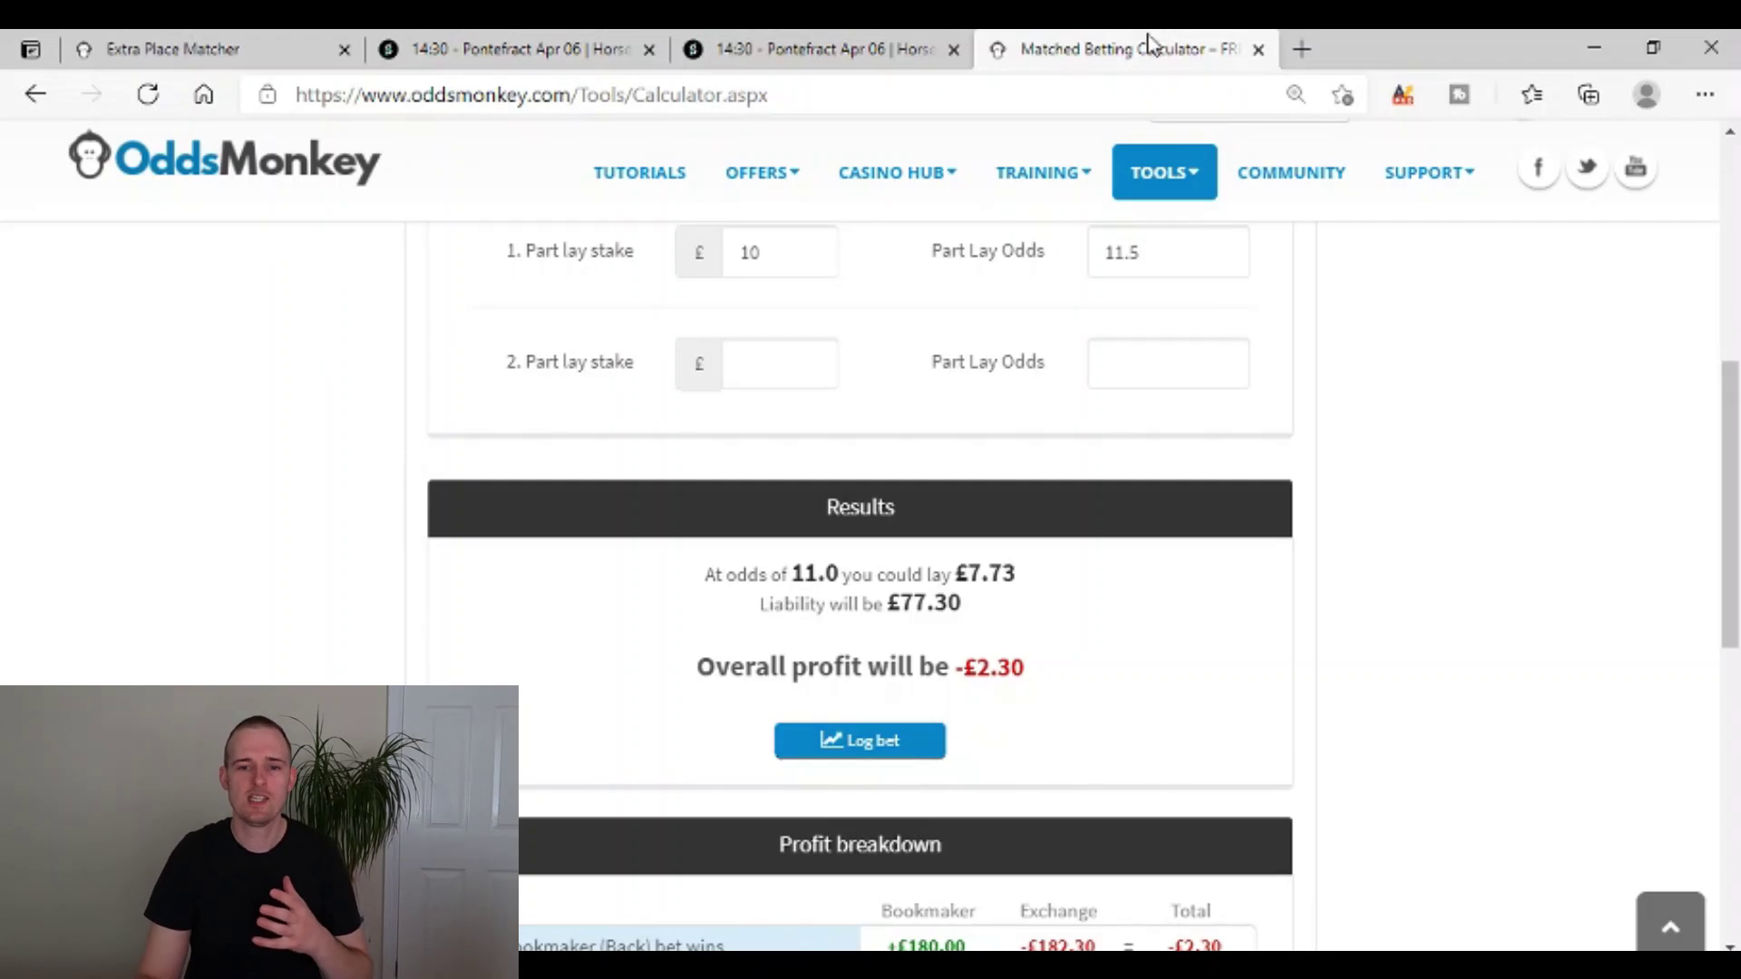
scroll(1088, 590, down, 3)
scroll(1133, 617, up, 4)
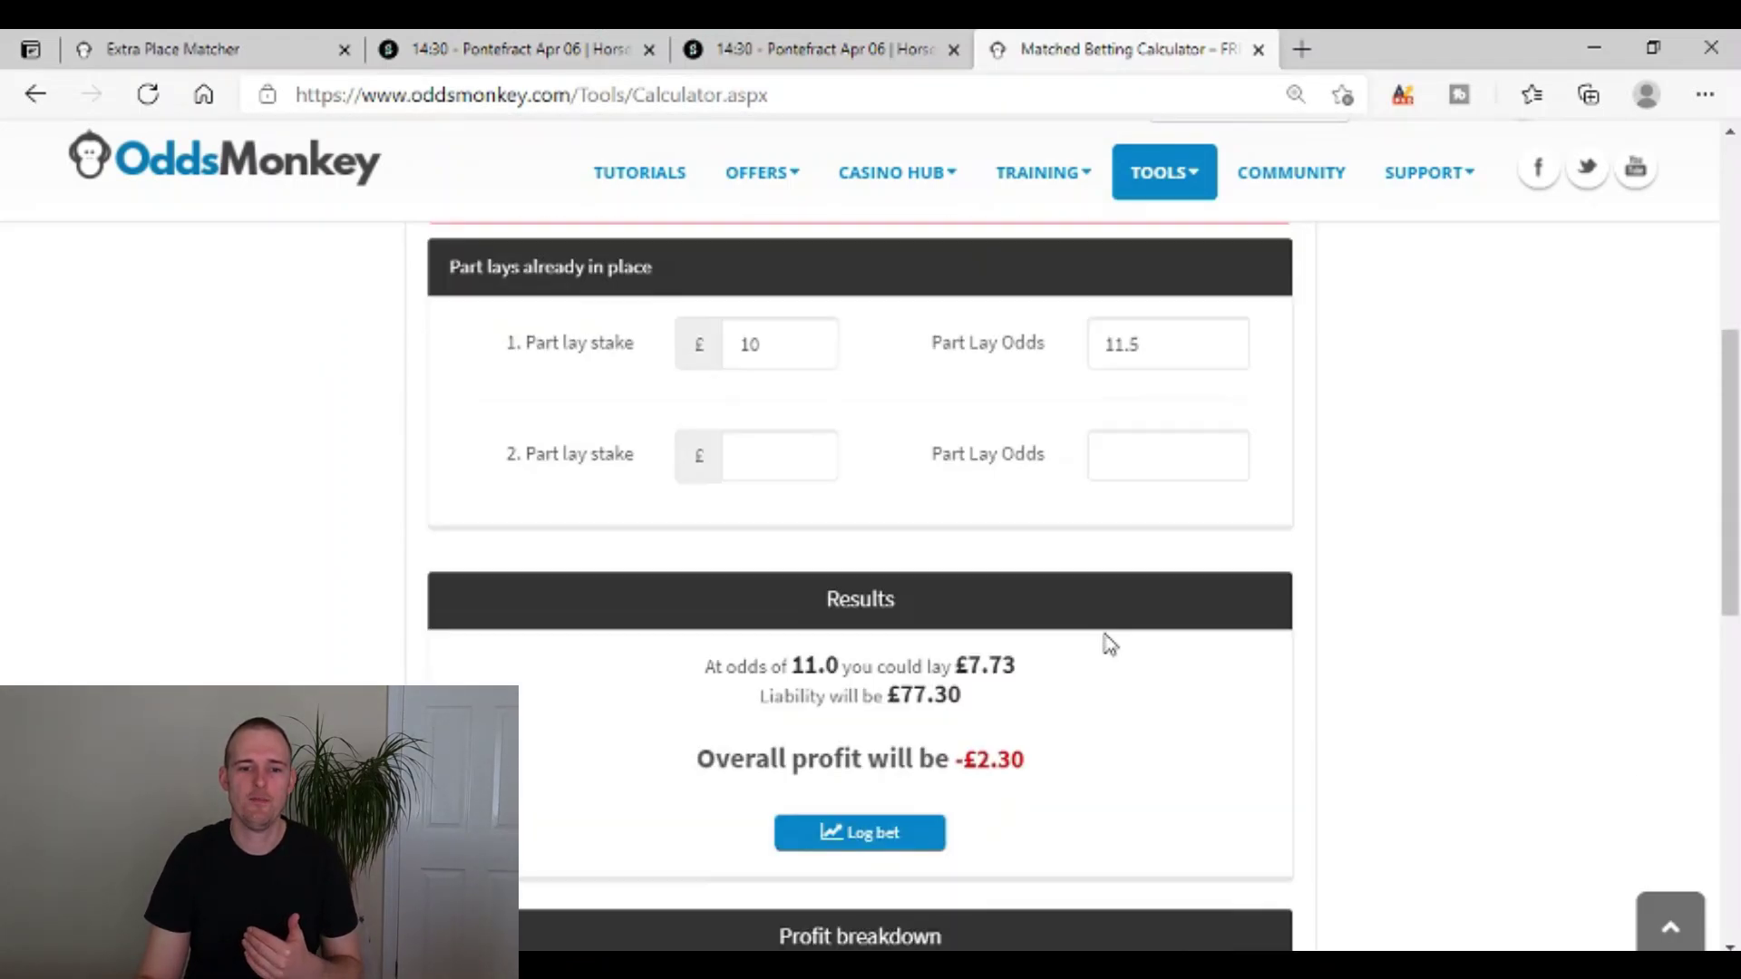
scroll(771, 390, up, 3)
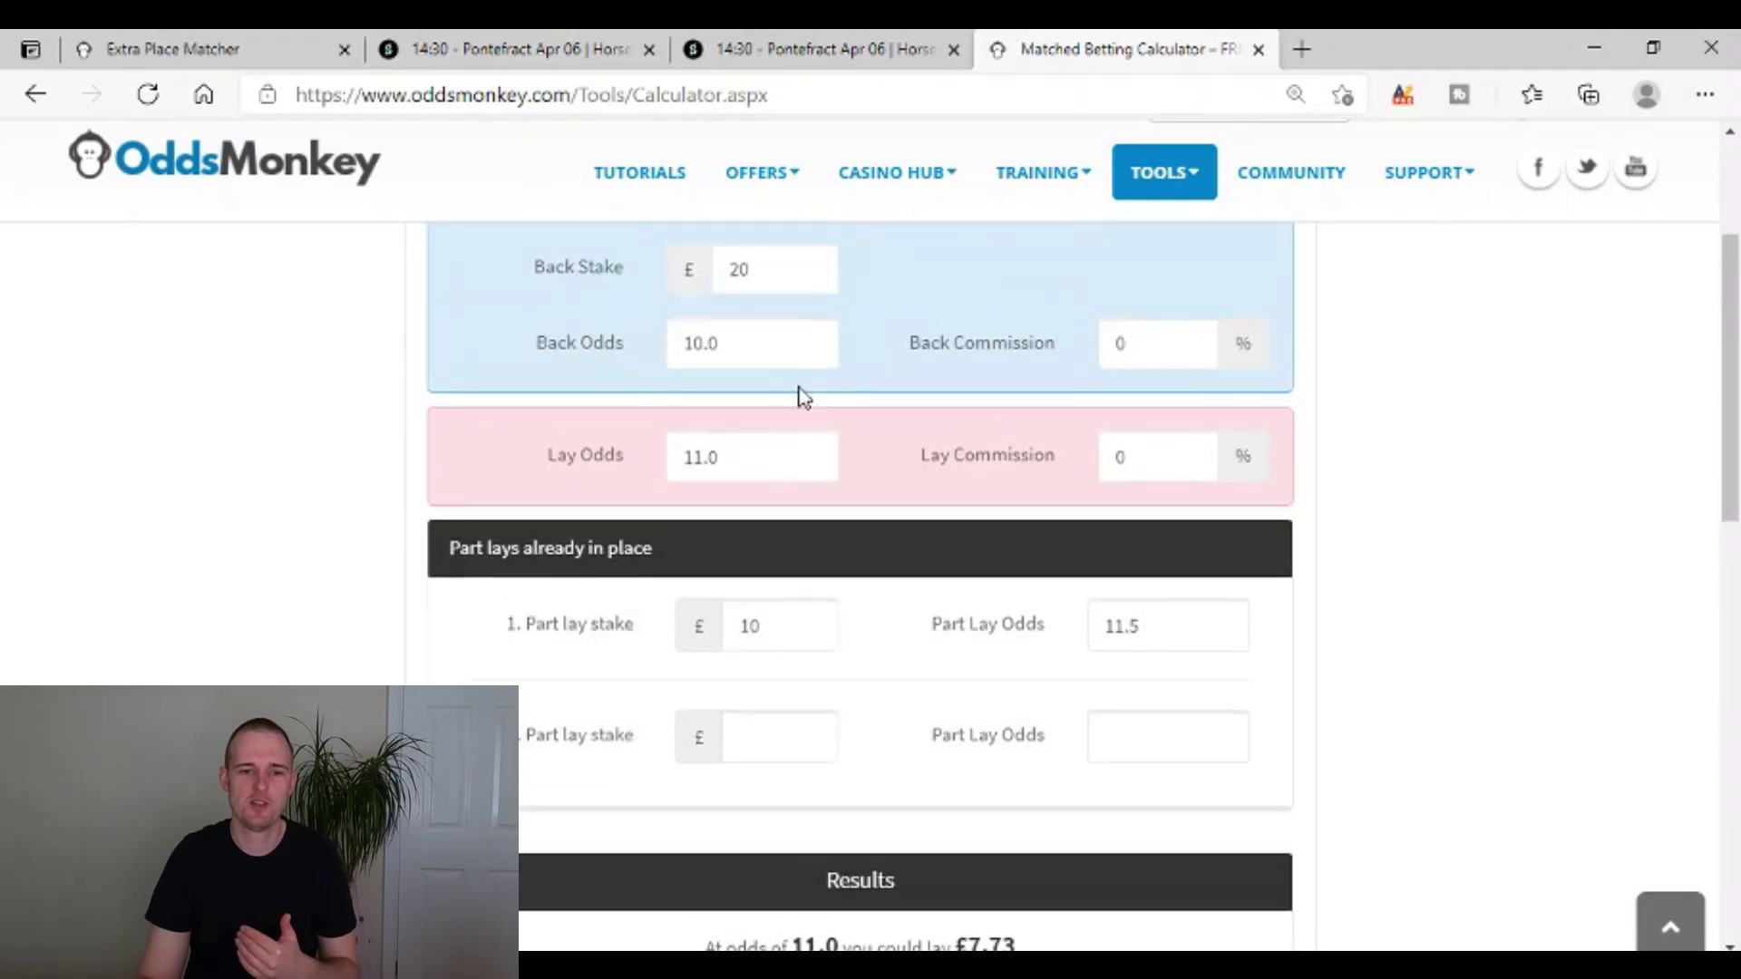
scroll(803, 471, down, 3)
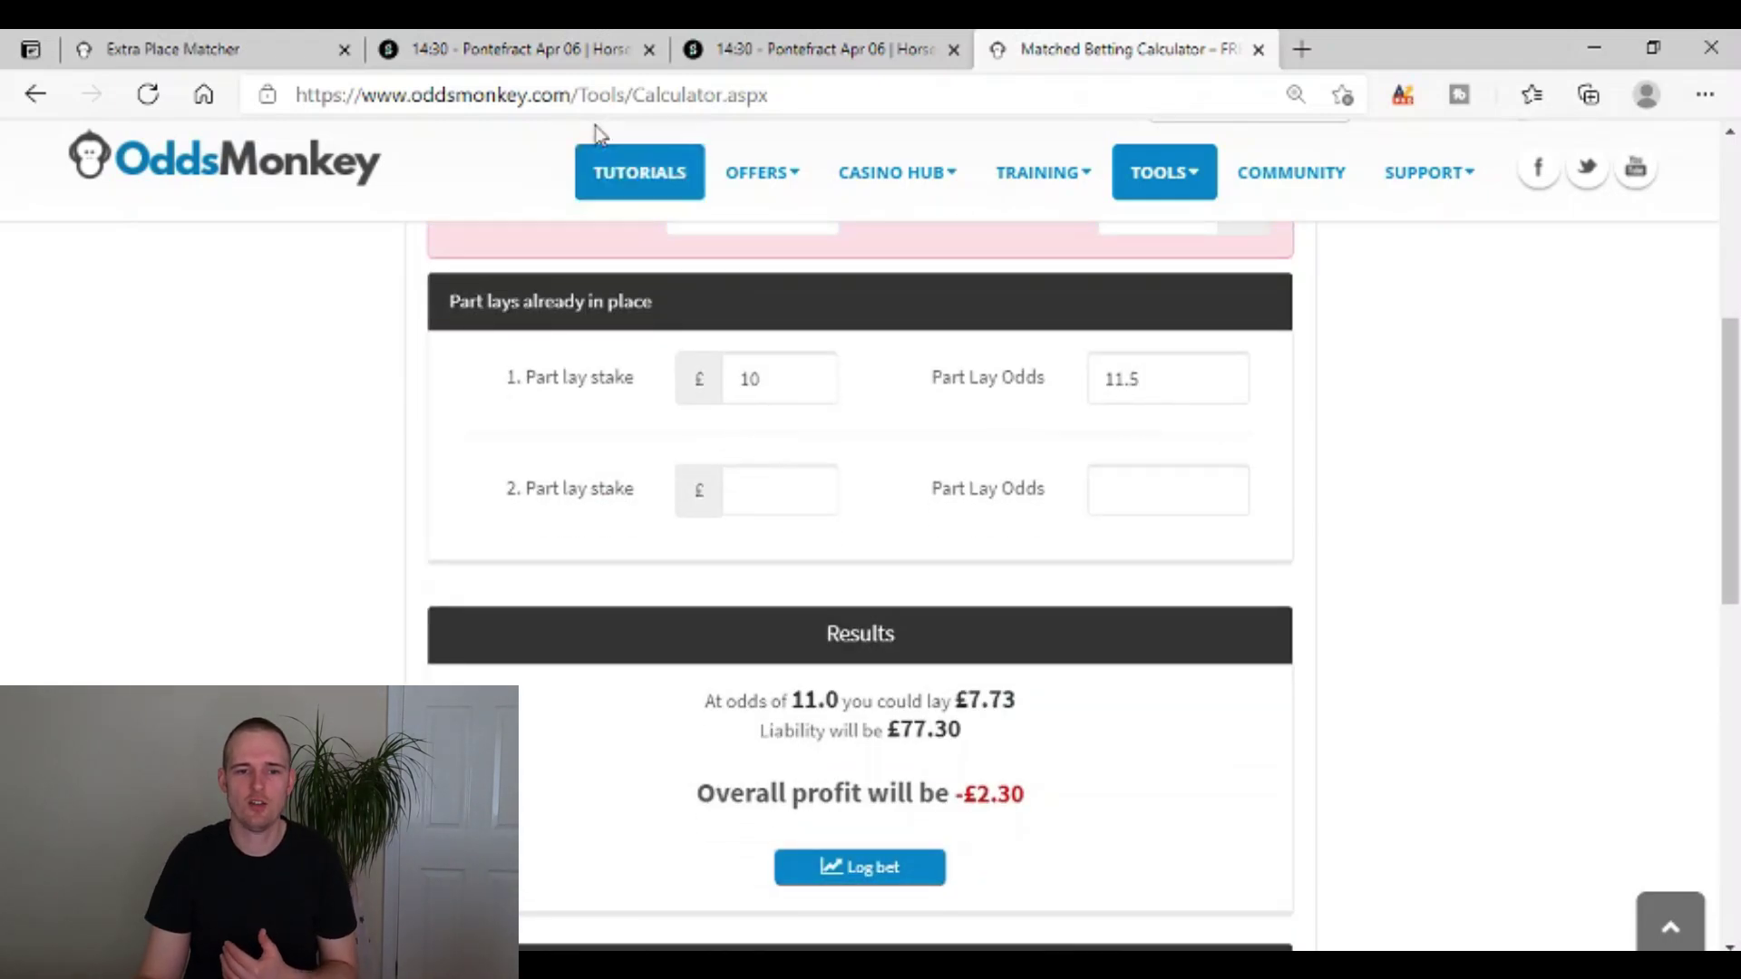
Start a lay bet on Ballyconneely Bay in the Smarkets Pontefract race market.
click(508, 49)
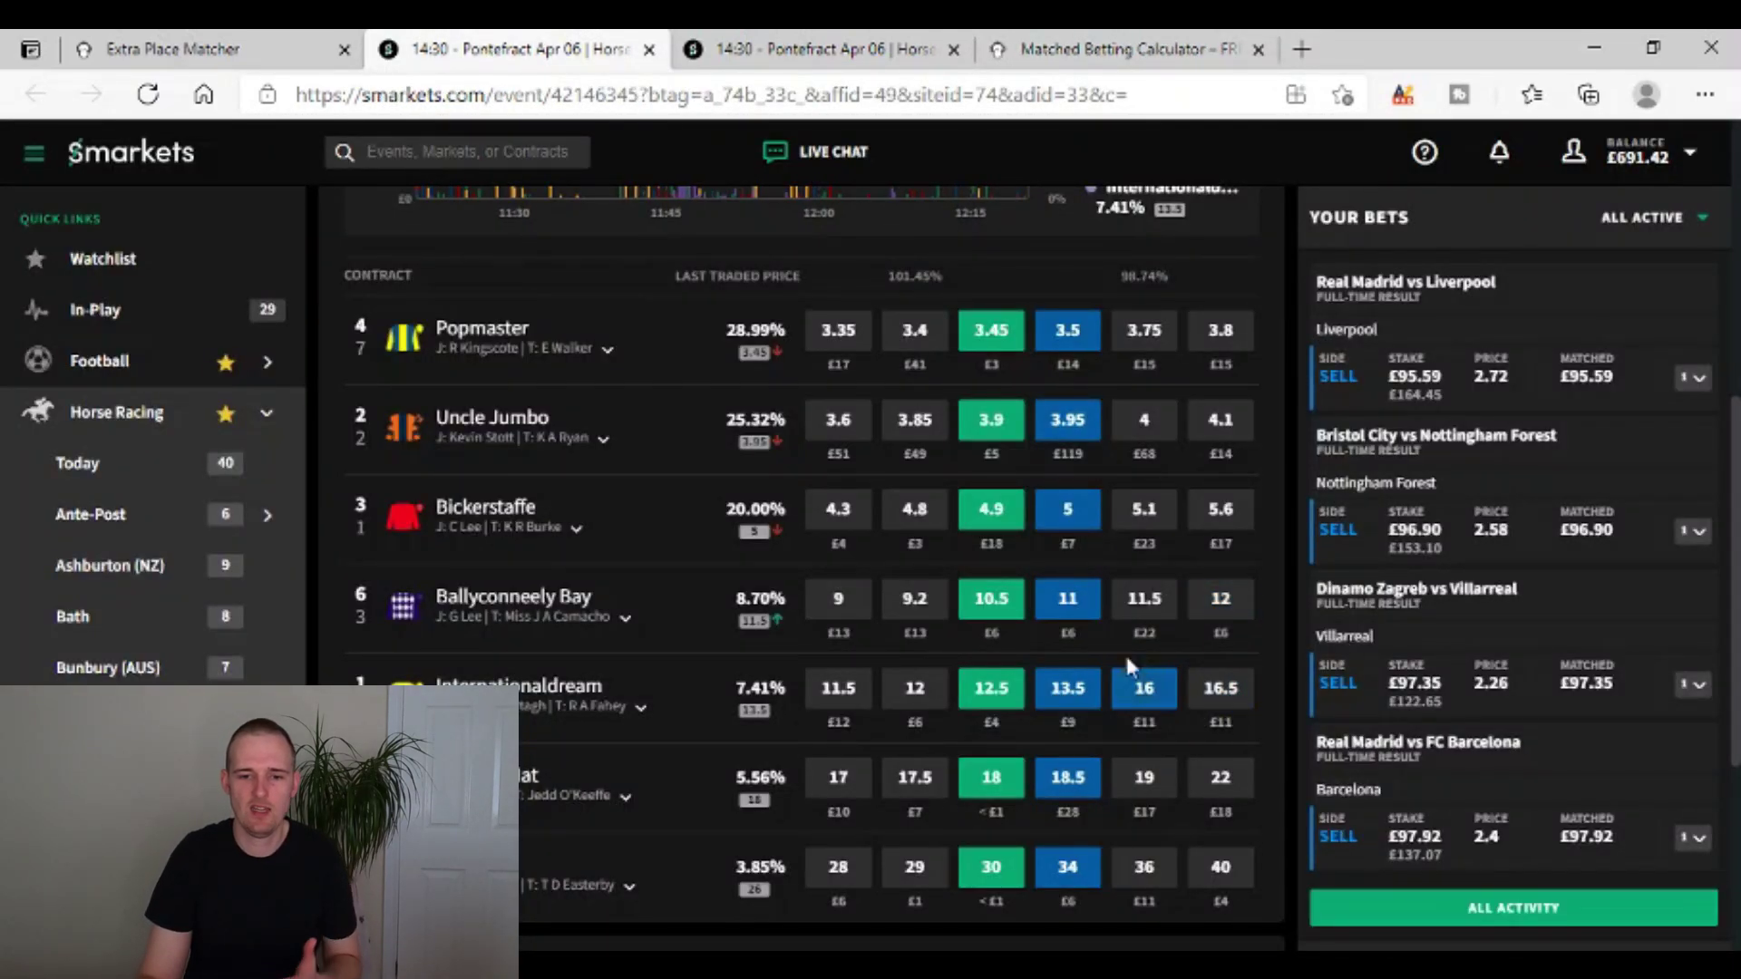
scroll(1509, 611, up, 3)
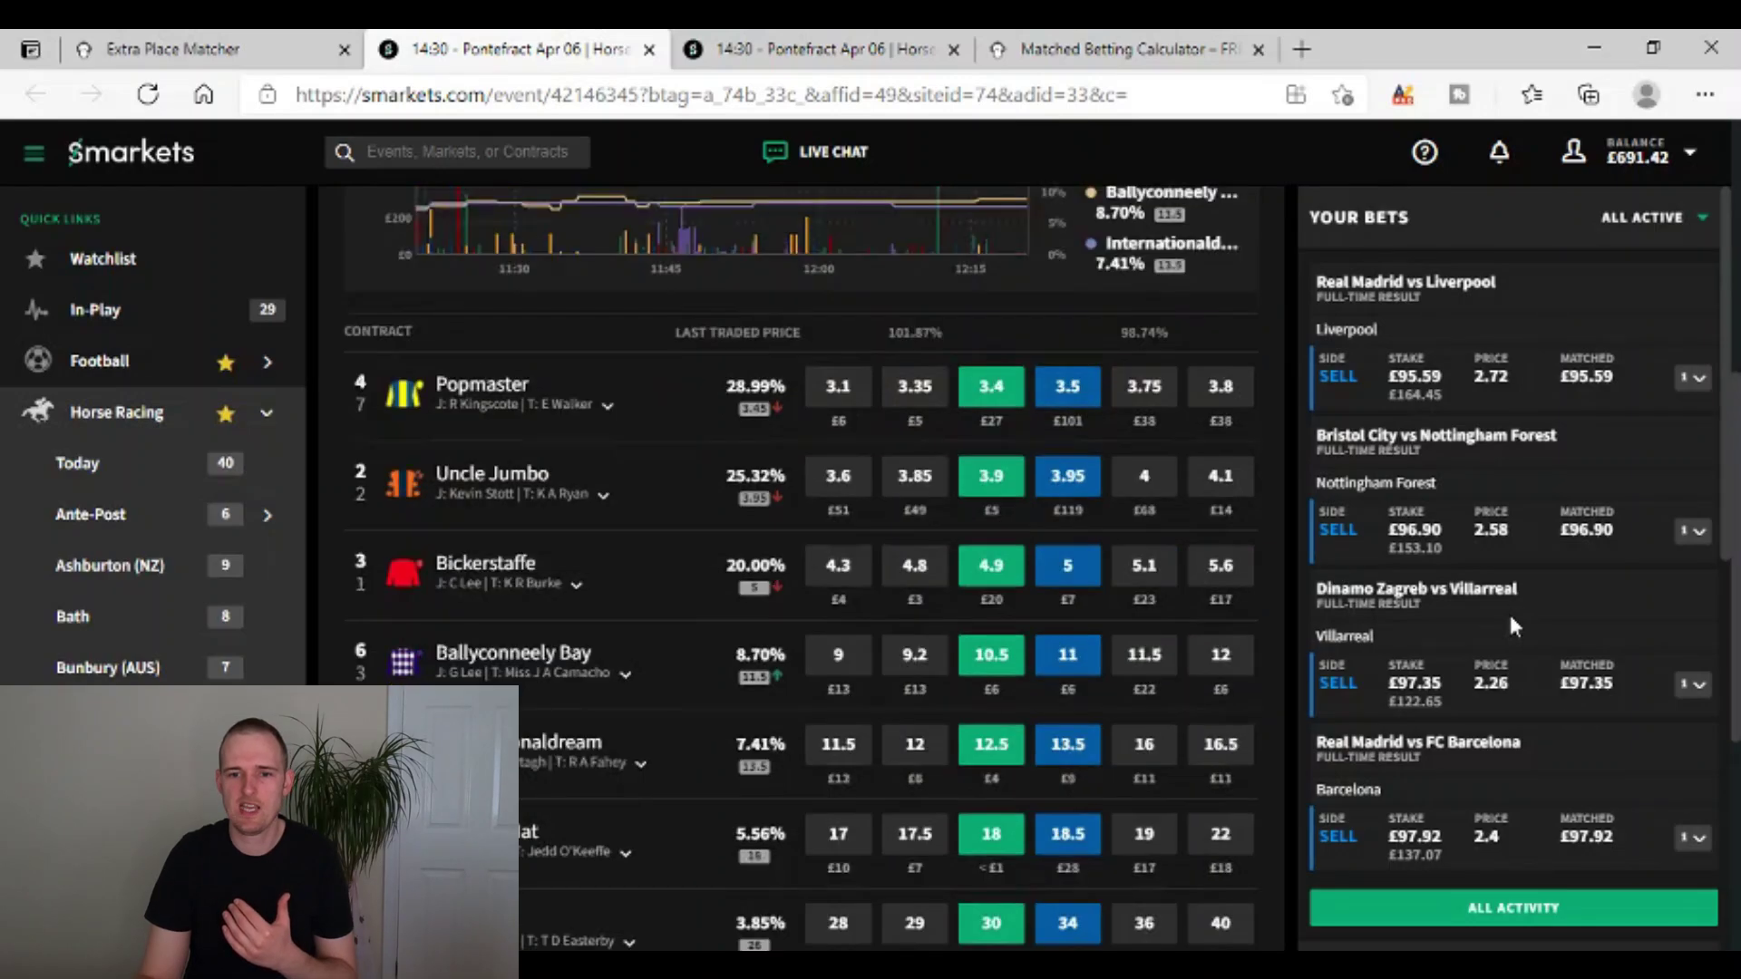
scroll(1061, 671, down, 4)
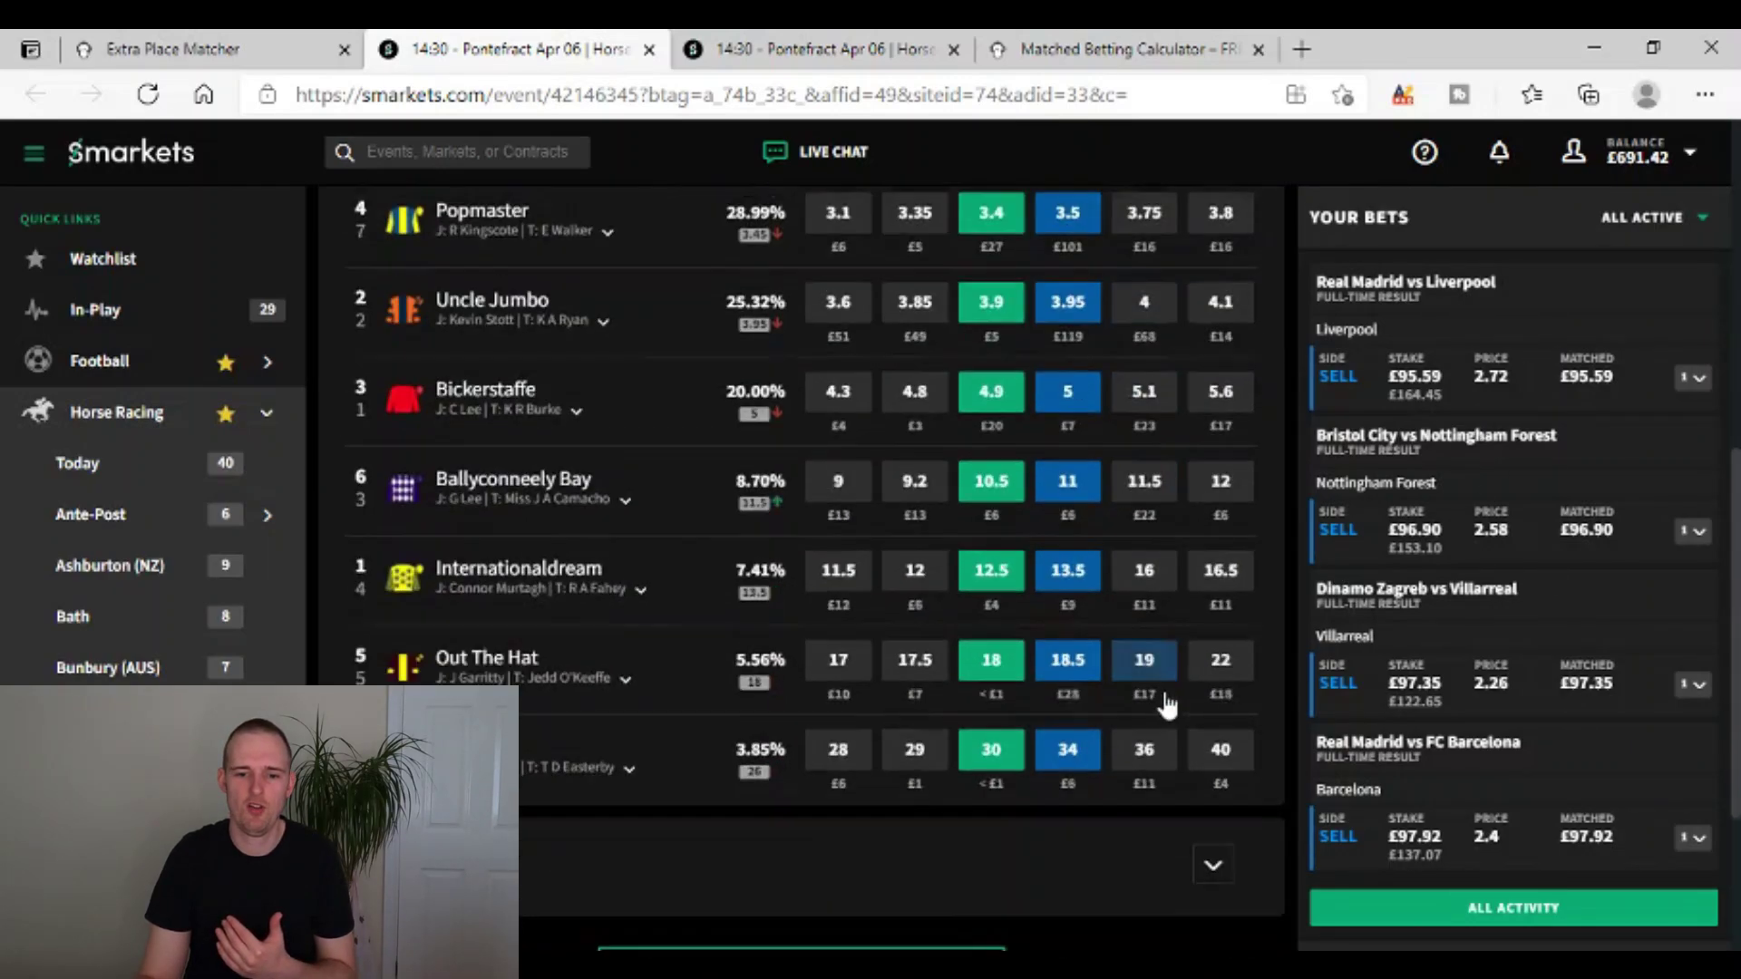
scroll(1061, 672, up, 1)
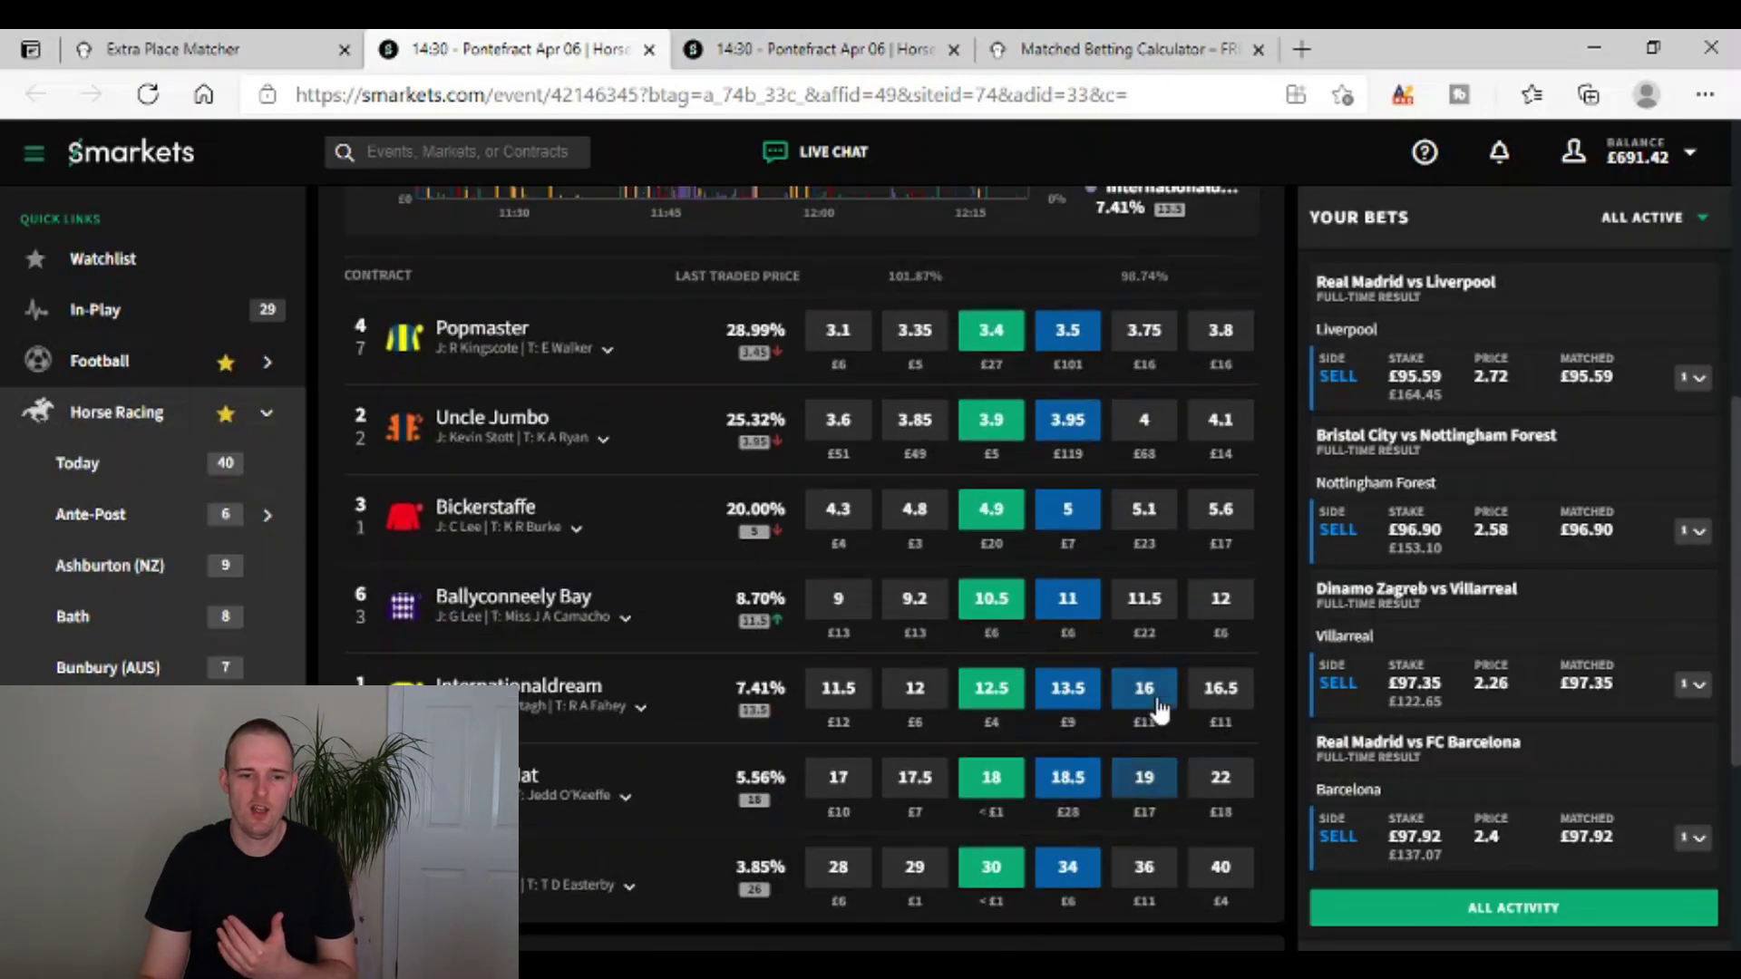
click(1070, 603)
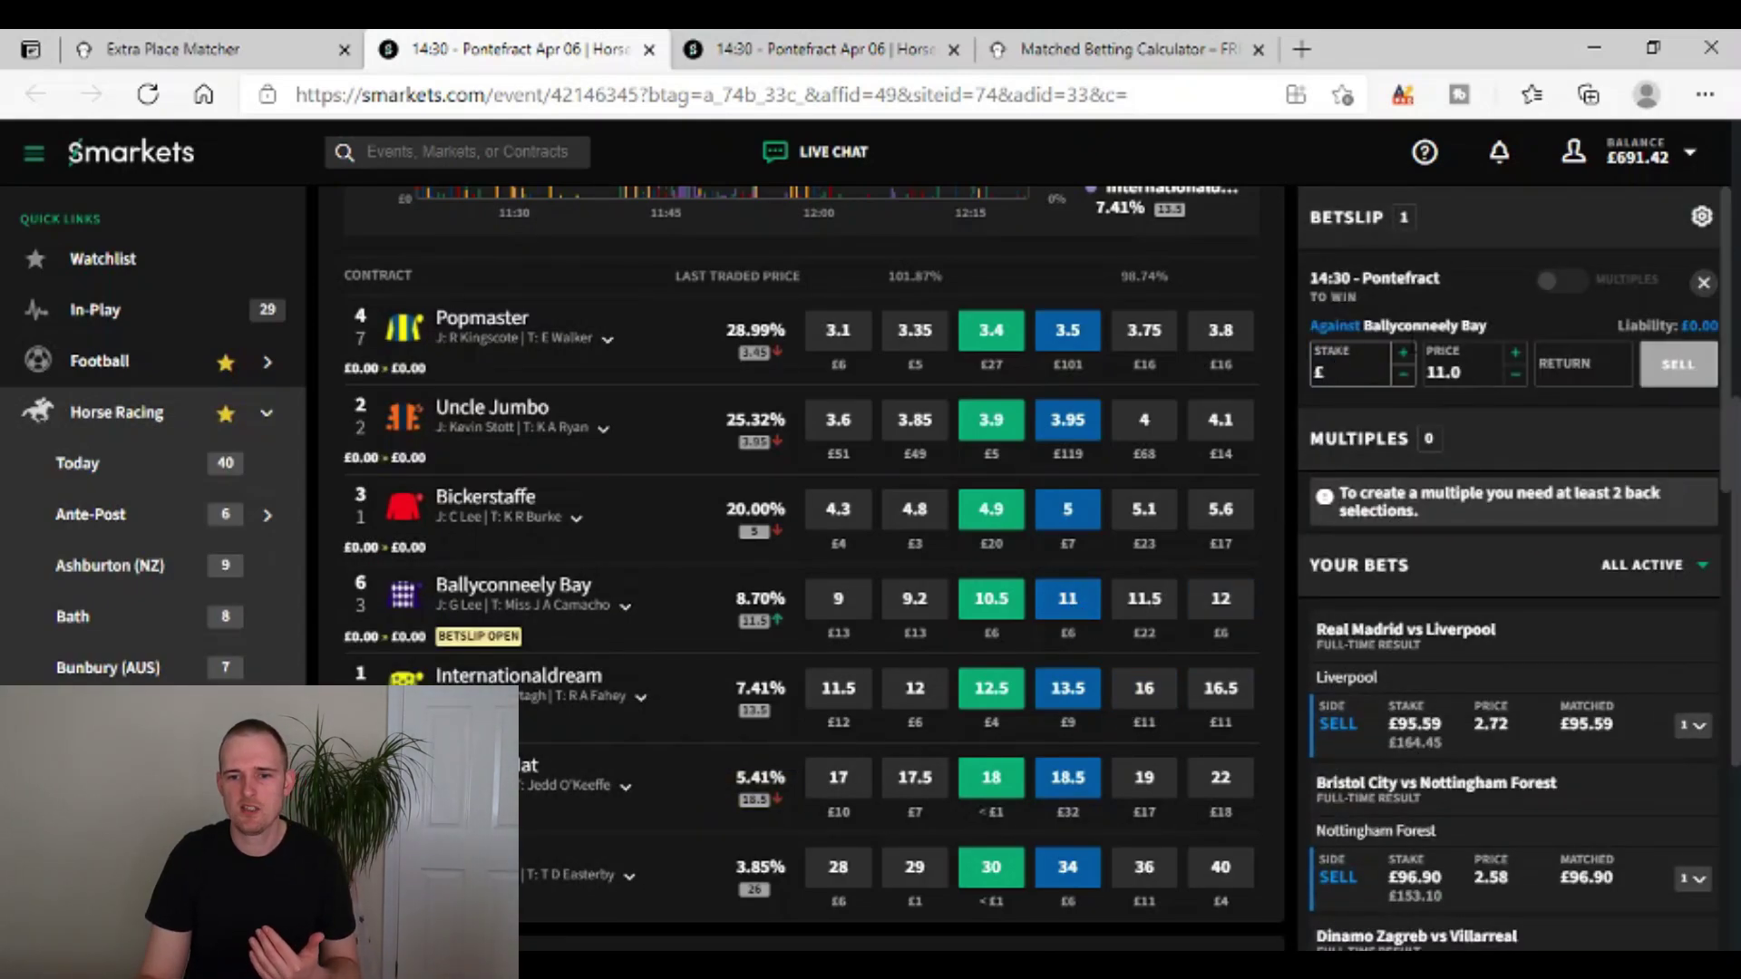
Lower the lay price to 4.8, enter a £10 stake and submit the Sell.
click(1514, 379)
click(1515, 379)
click(1514, 379)
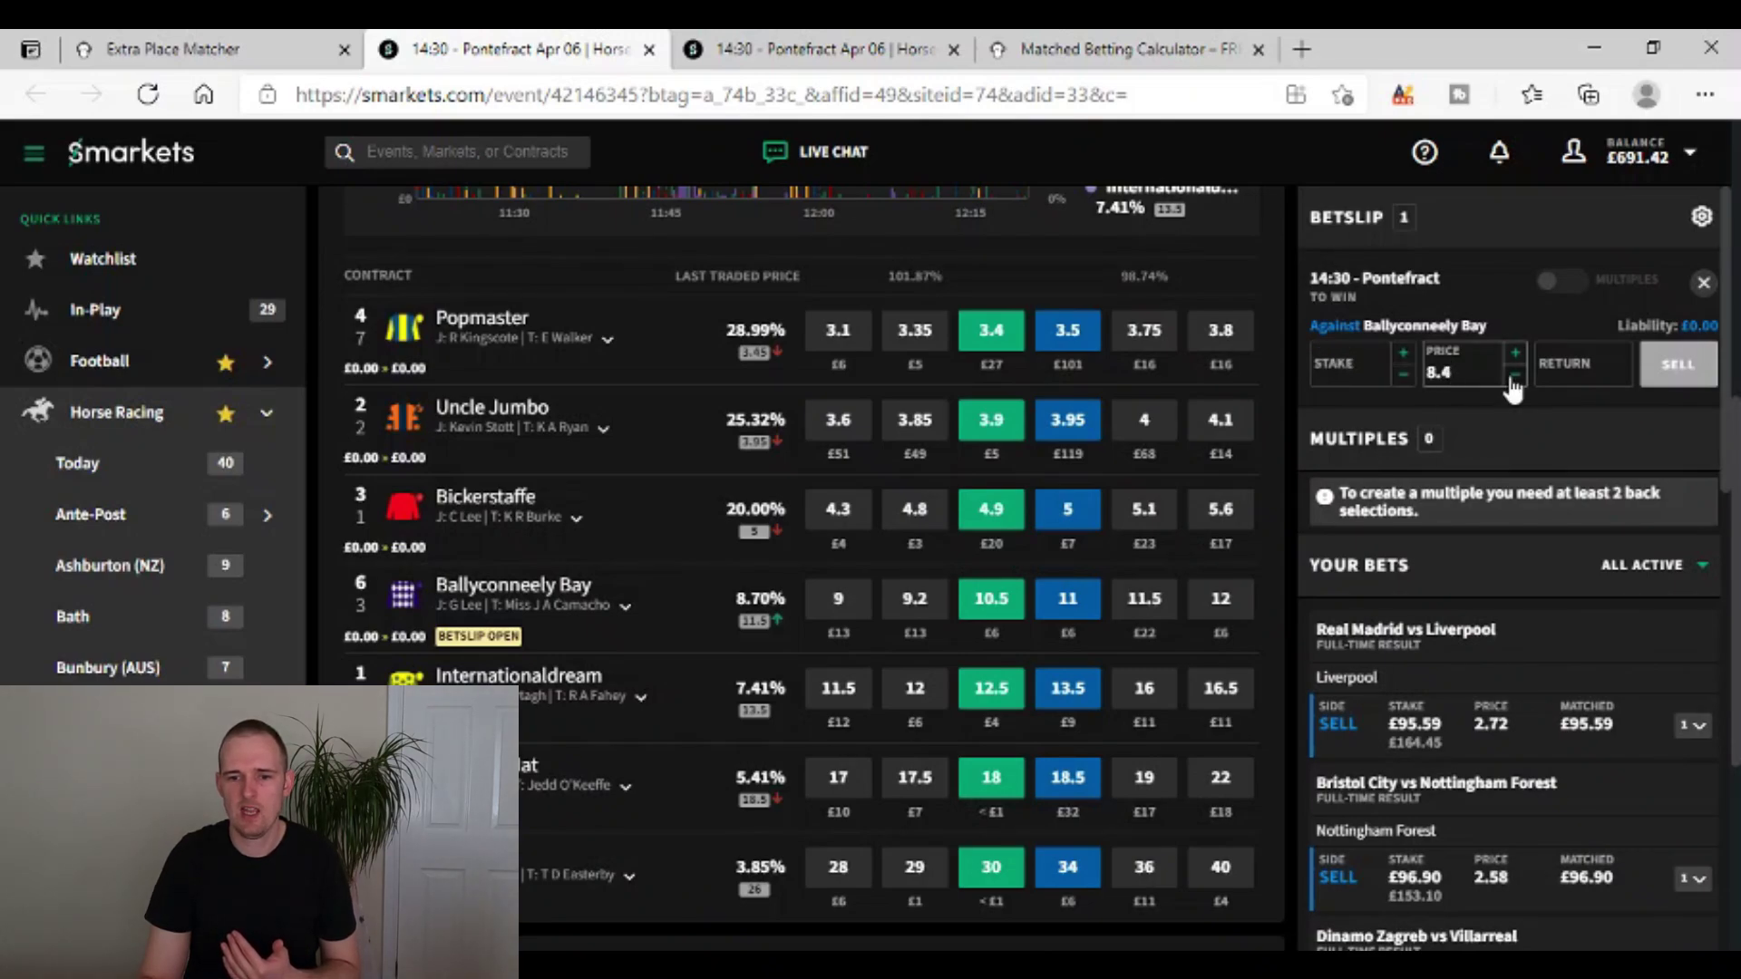
click(1514, 379)
click(1515, 379)
click(1514, 379)
click(1514, 379)
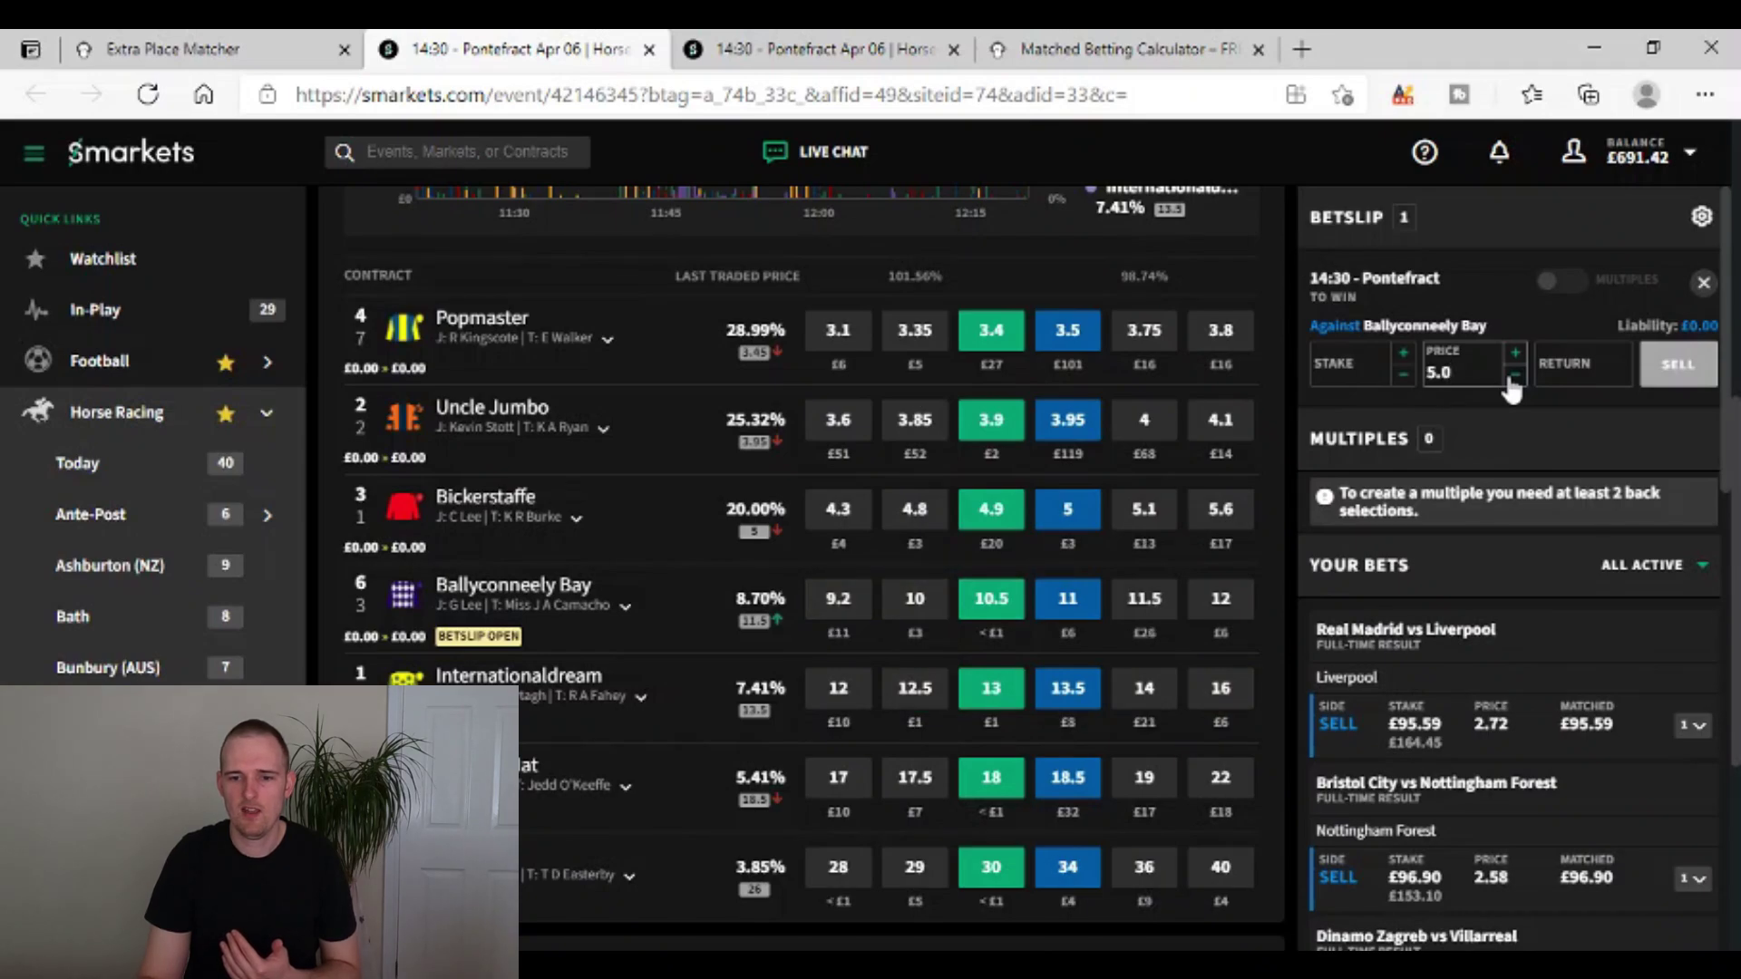
click(1514, 379)
click(1515, 380)
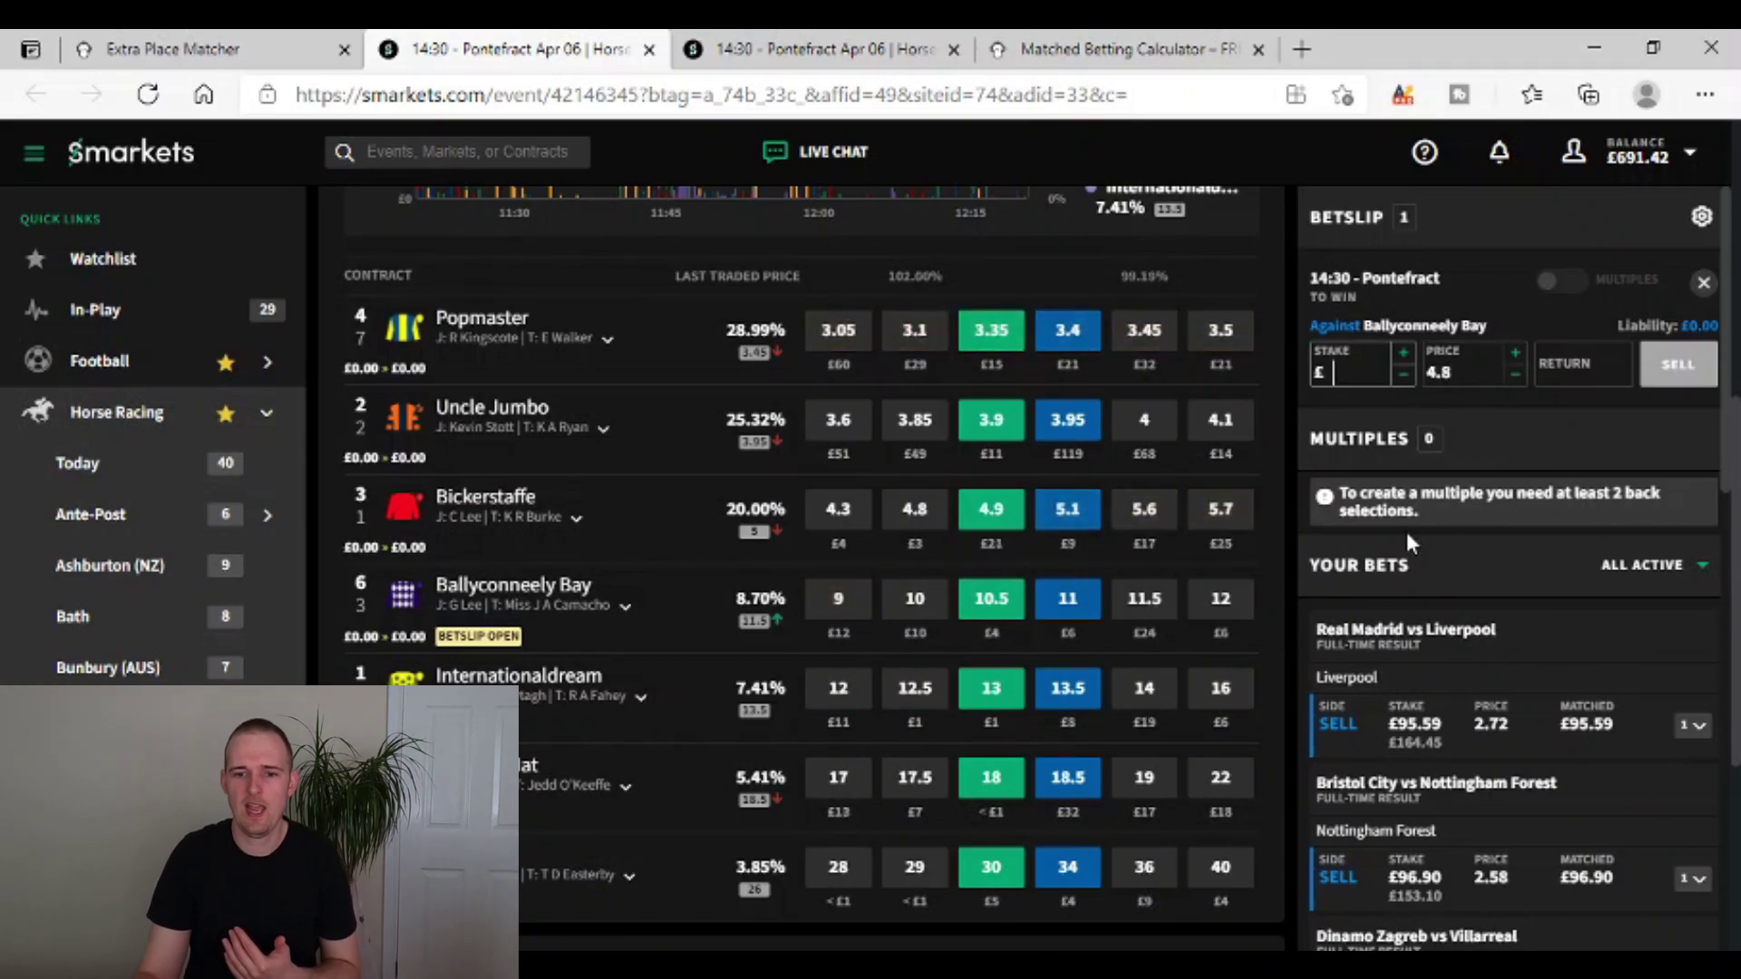
text(10)
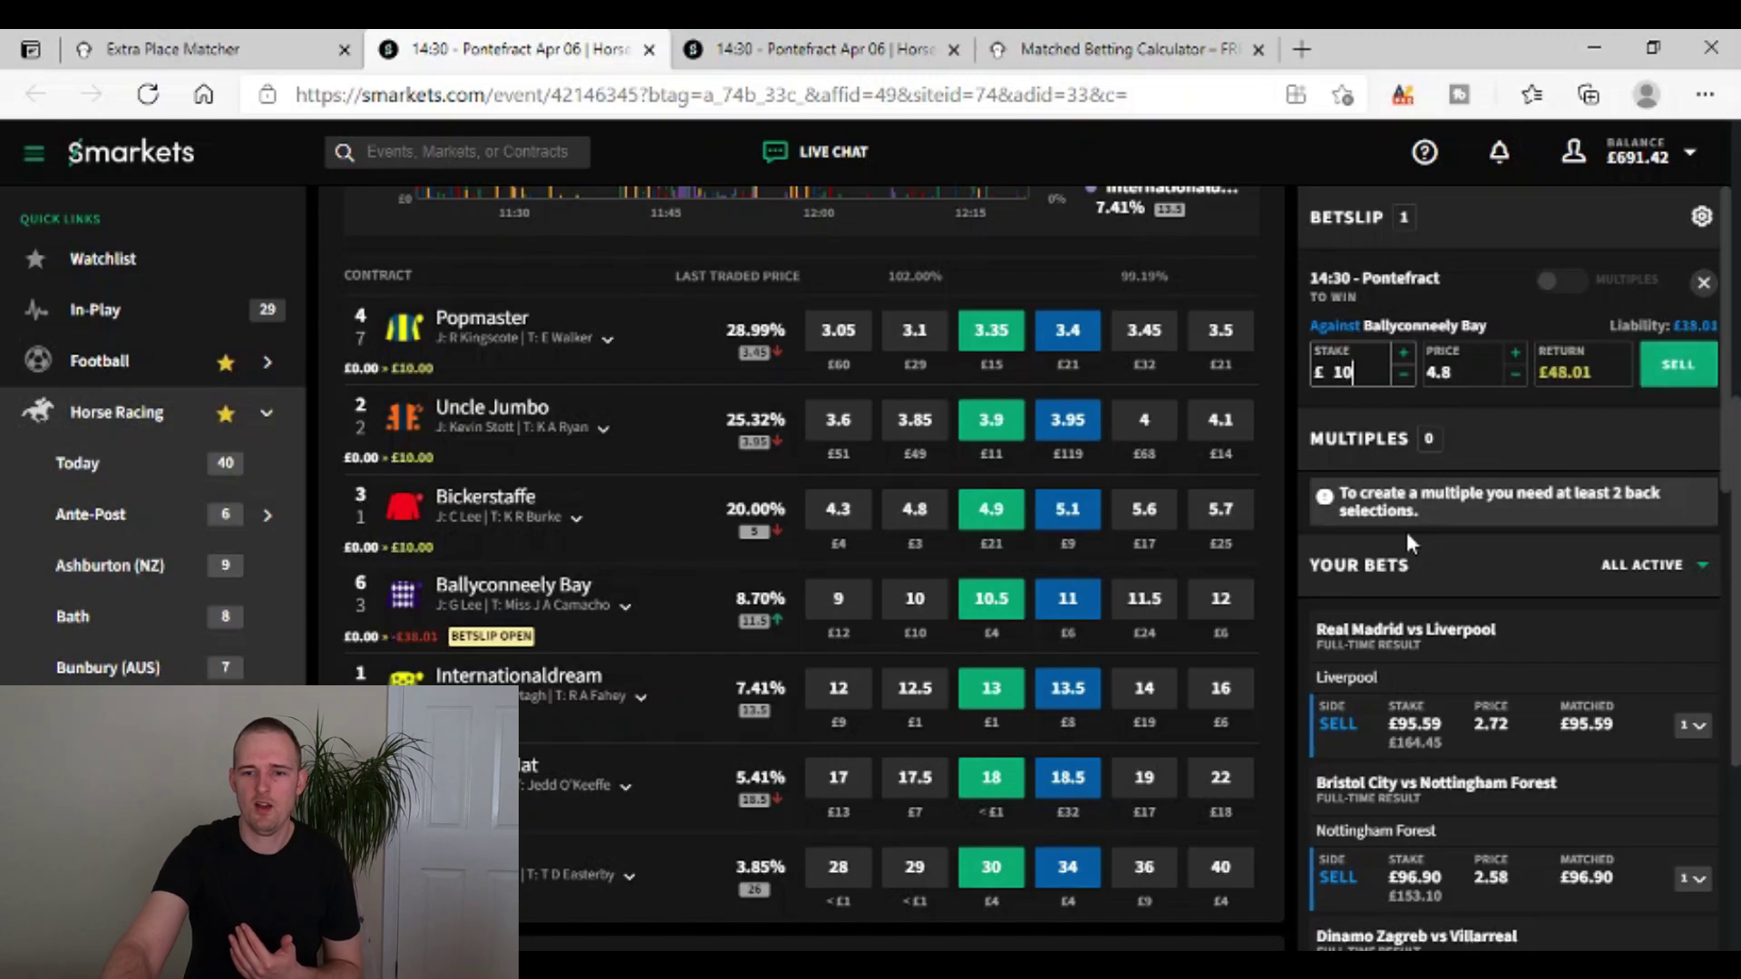
click(1678, 364)
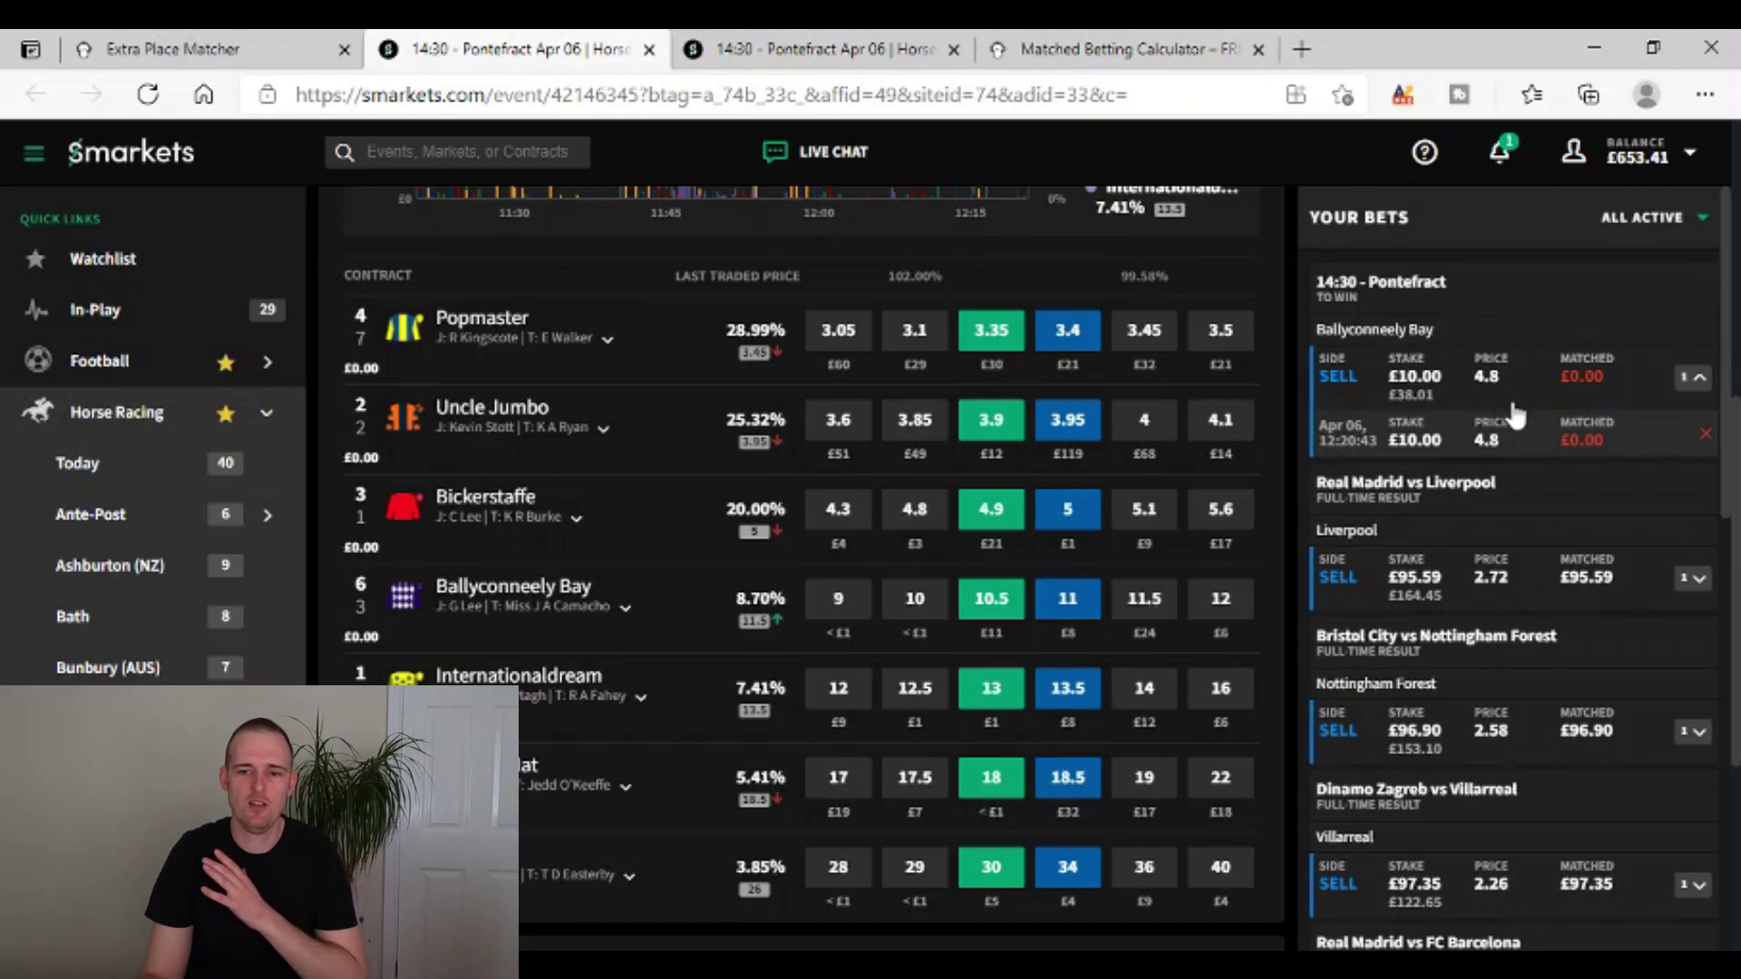
Check the £10 Ballyconneely Bay lay at 4.8 is unmatched, then return to the Extra Place Matcher.
scroll(1523, 419, up, 2)
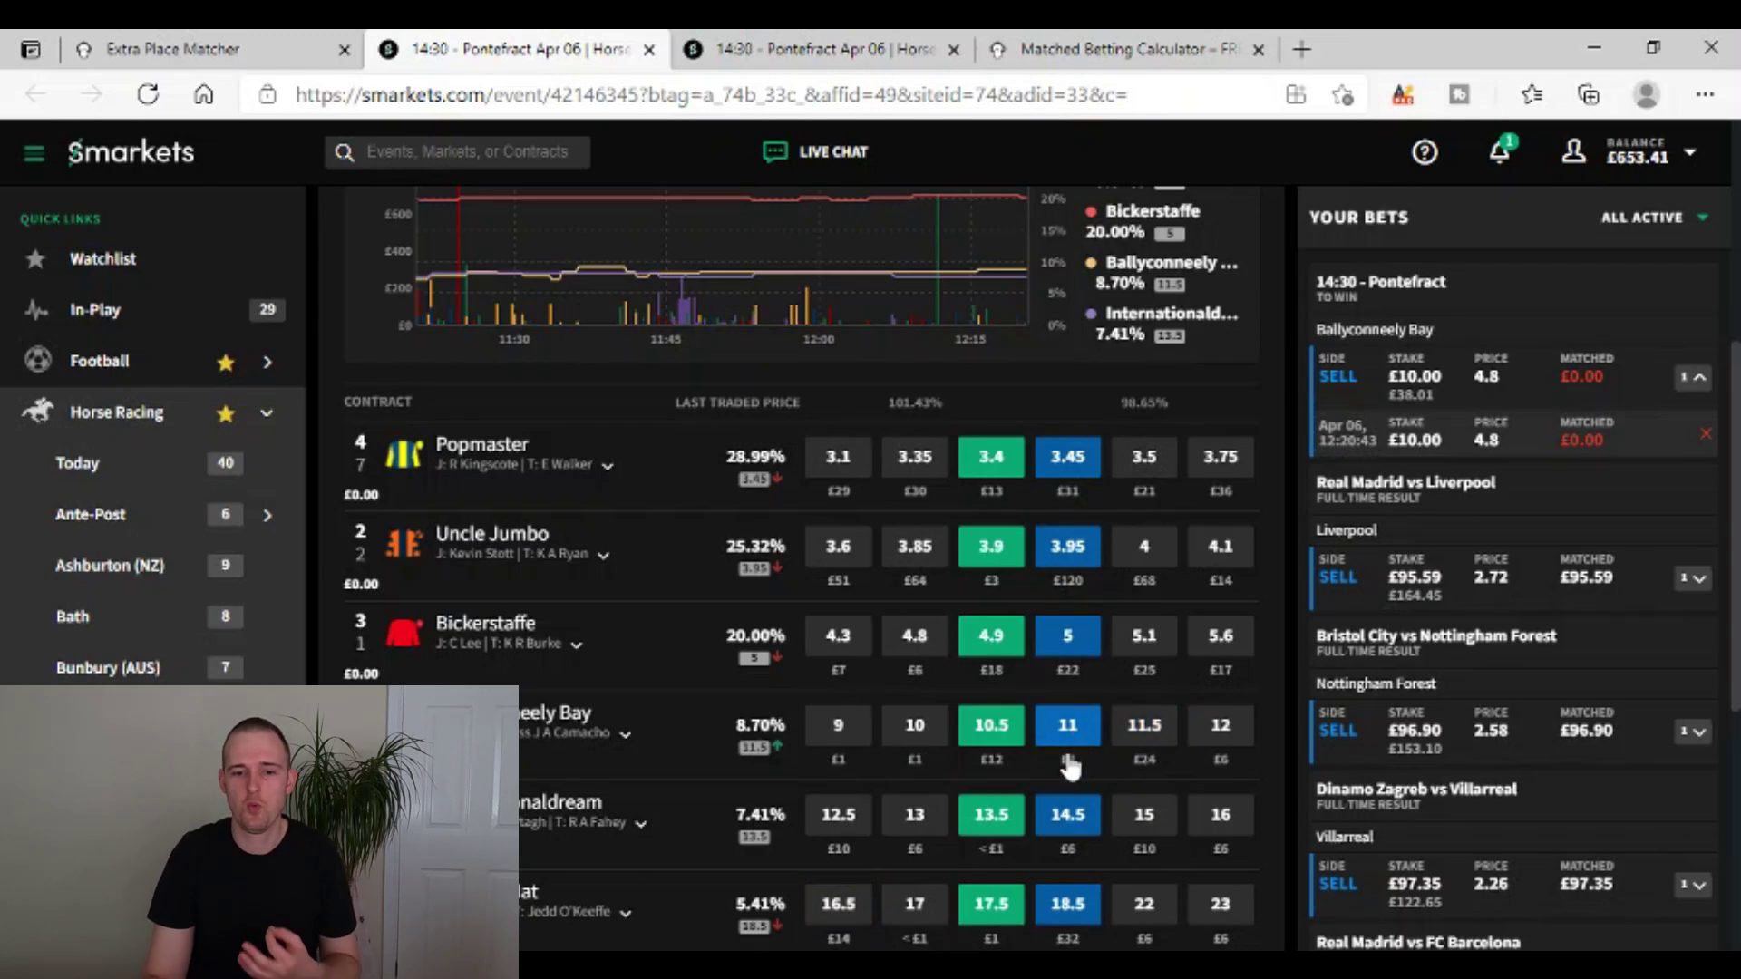
scroll(1102, 747, down, 1)
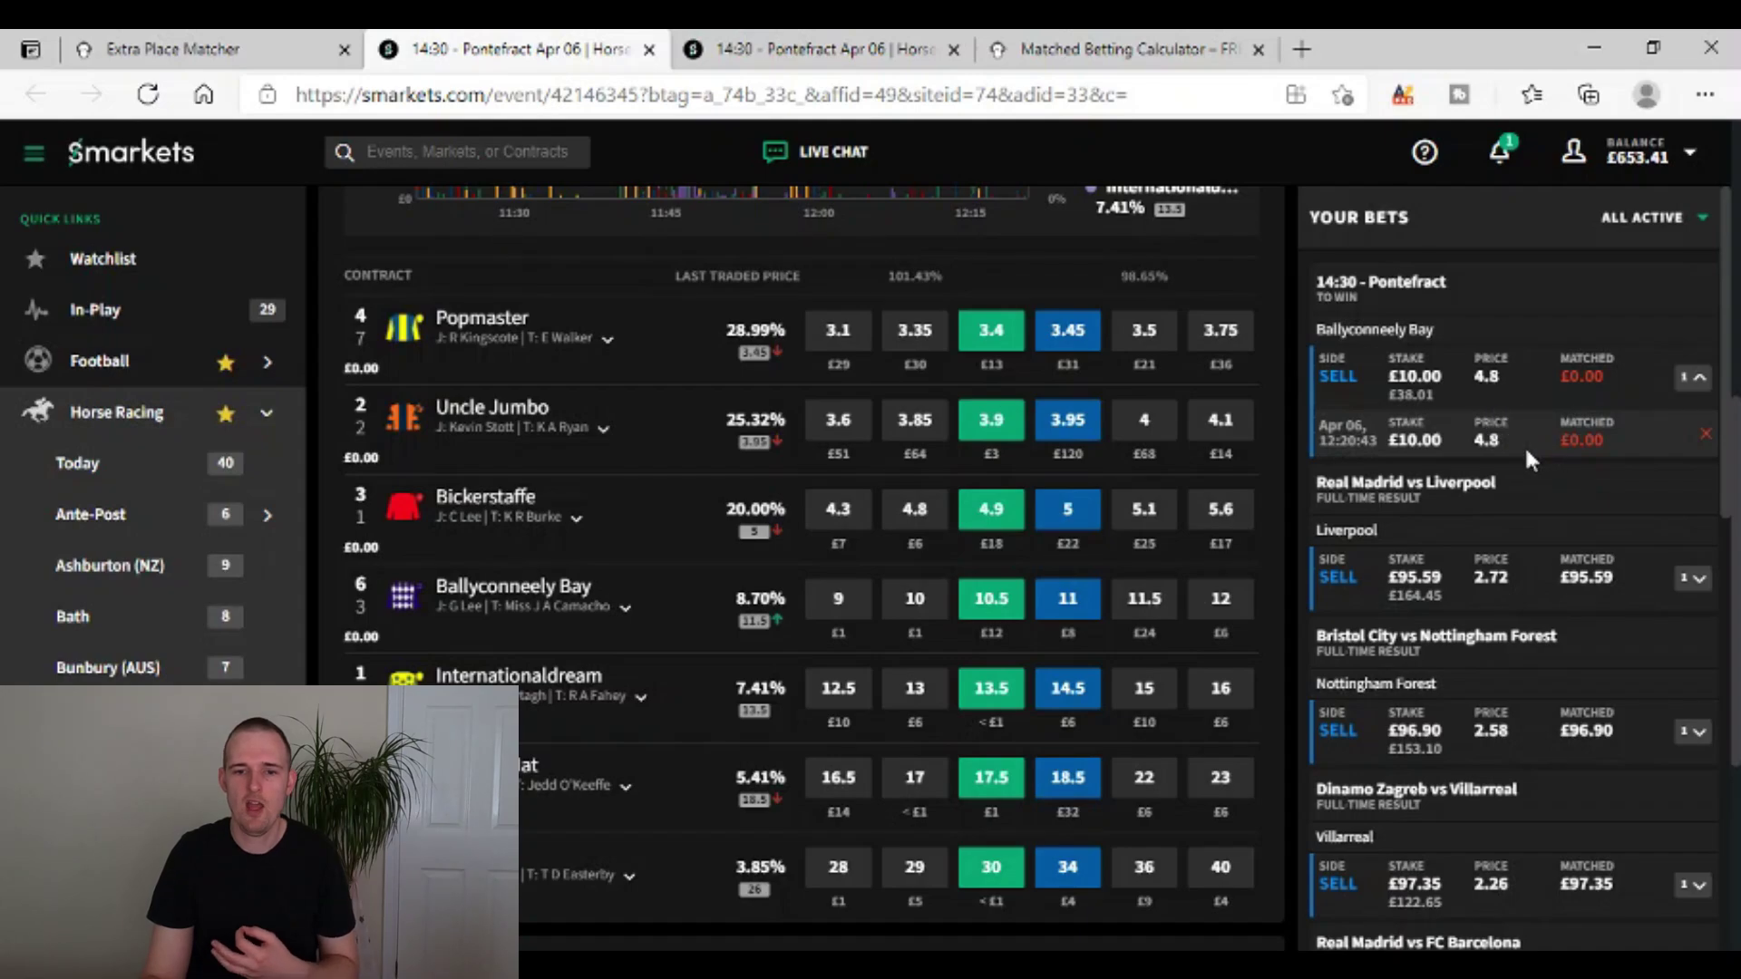
click(209, 49)
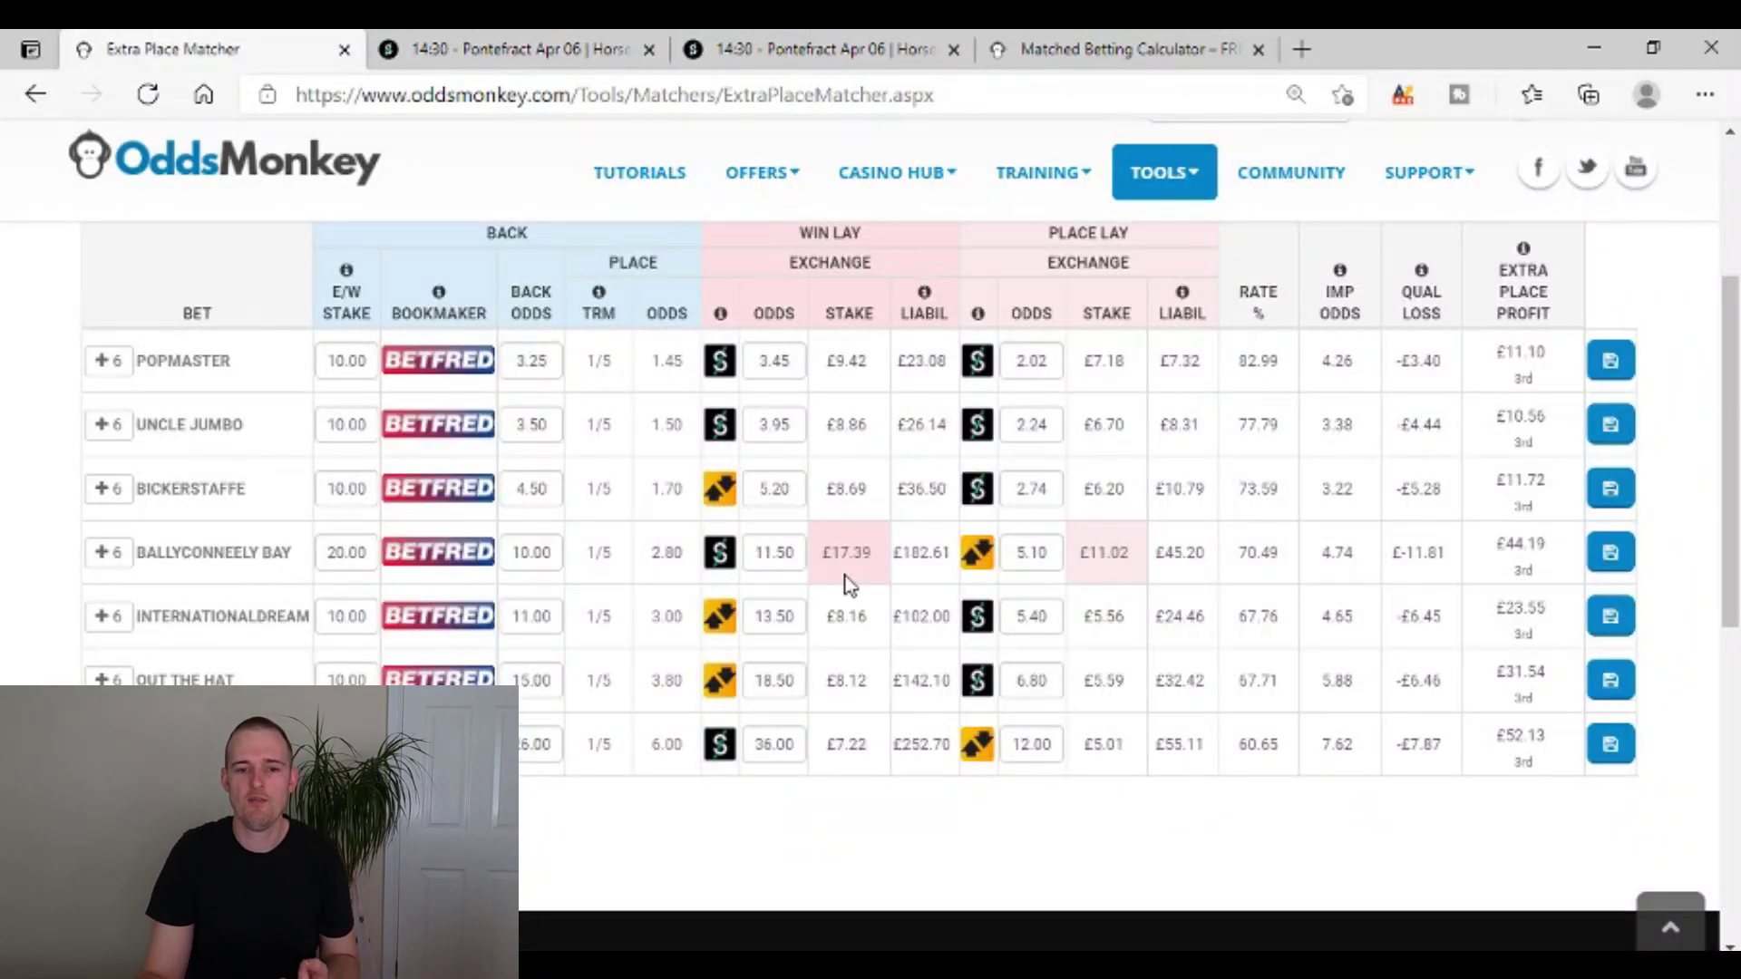
Compare the calculator's results with Smarkets, ending on the Pontefract market with the £10 lay unmatched.
click(532, 45)
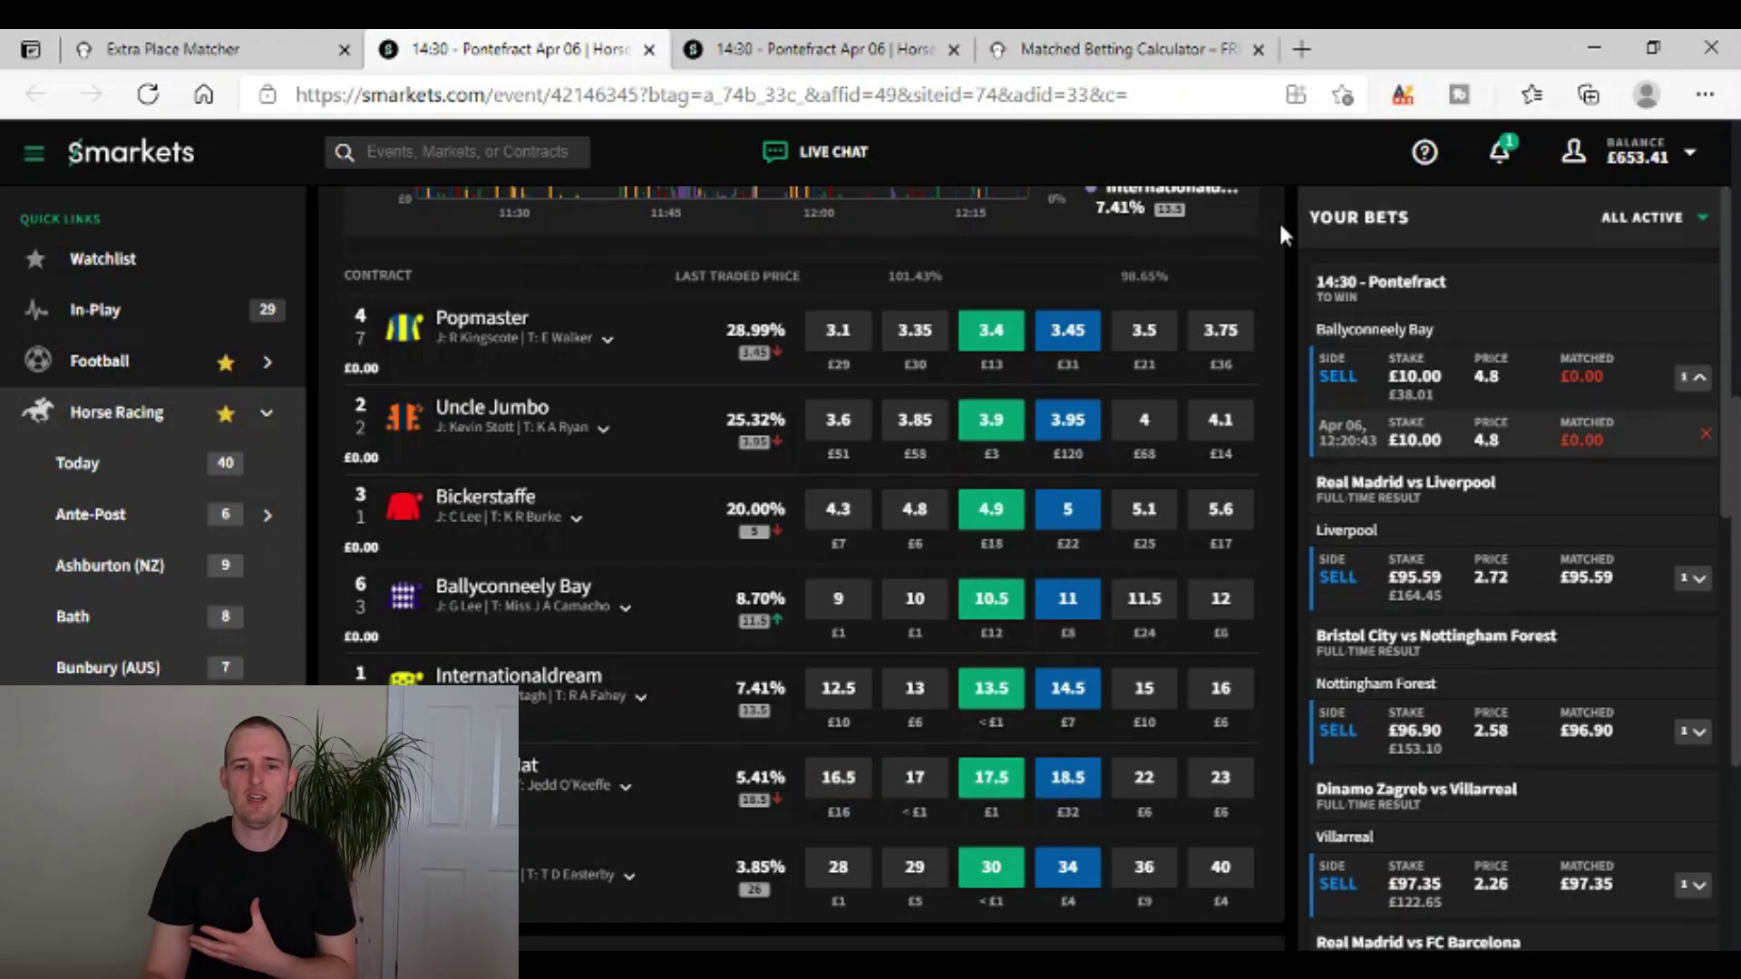
click(1125, 49)
scroll(780, 544, up, 4)
scroll(767, 558, down, 1)
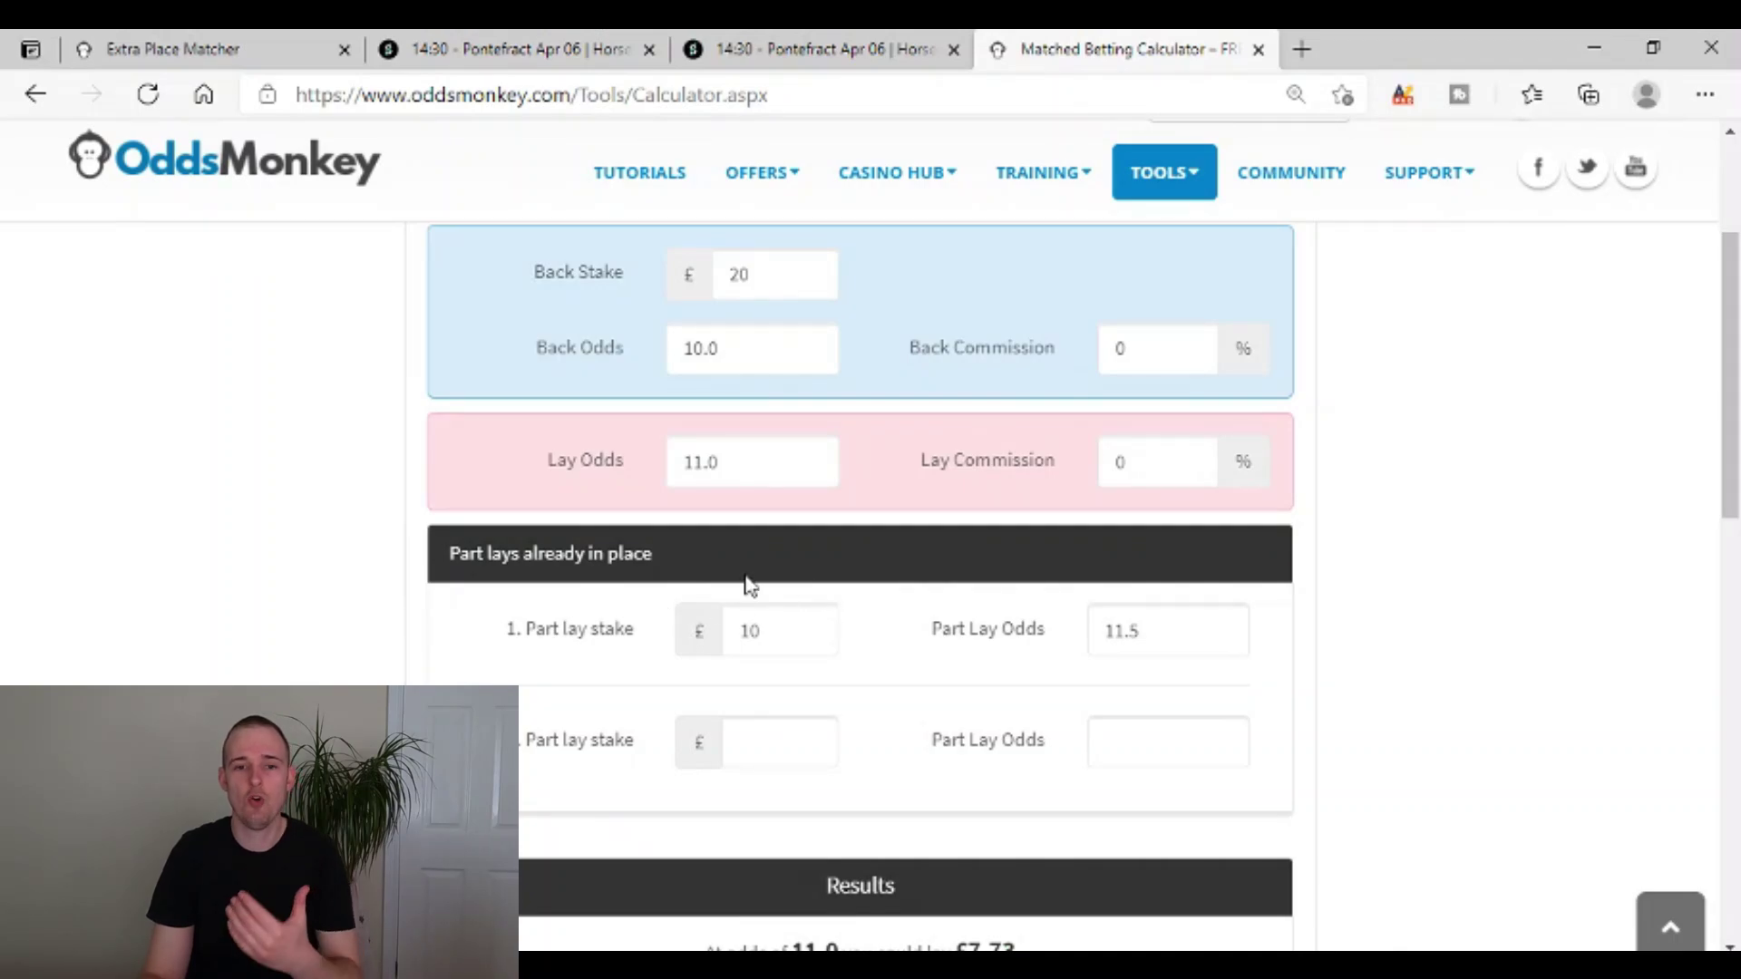
click(535, 41)
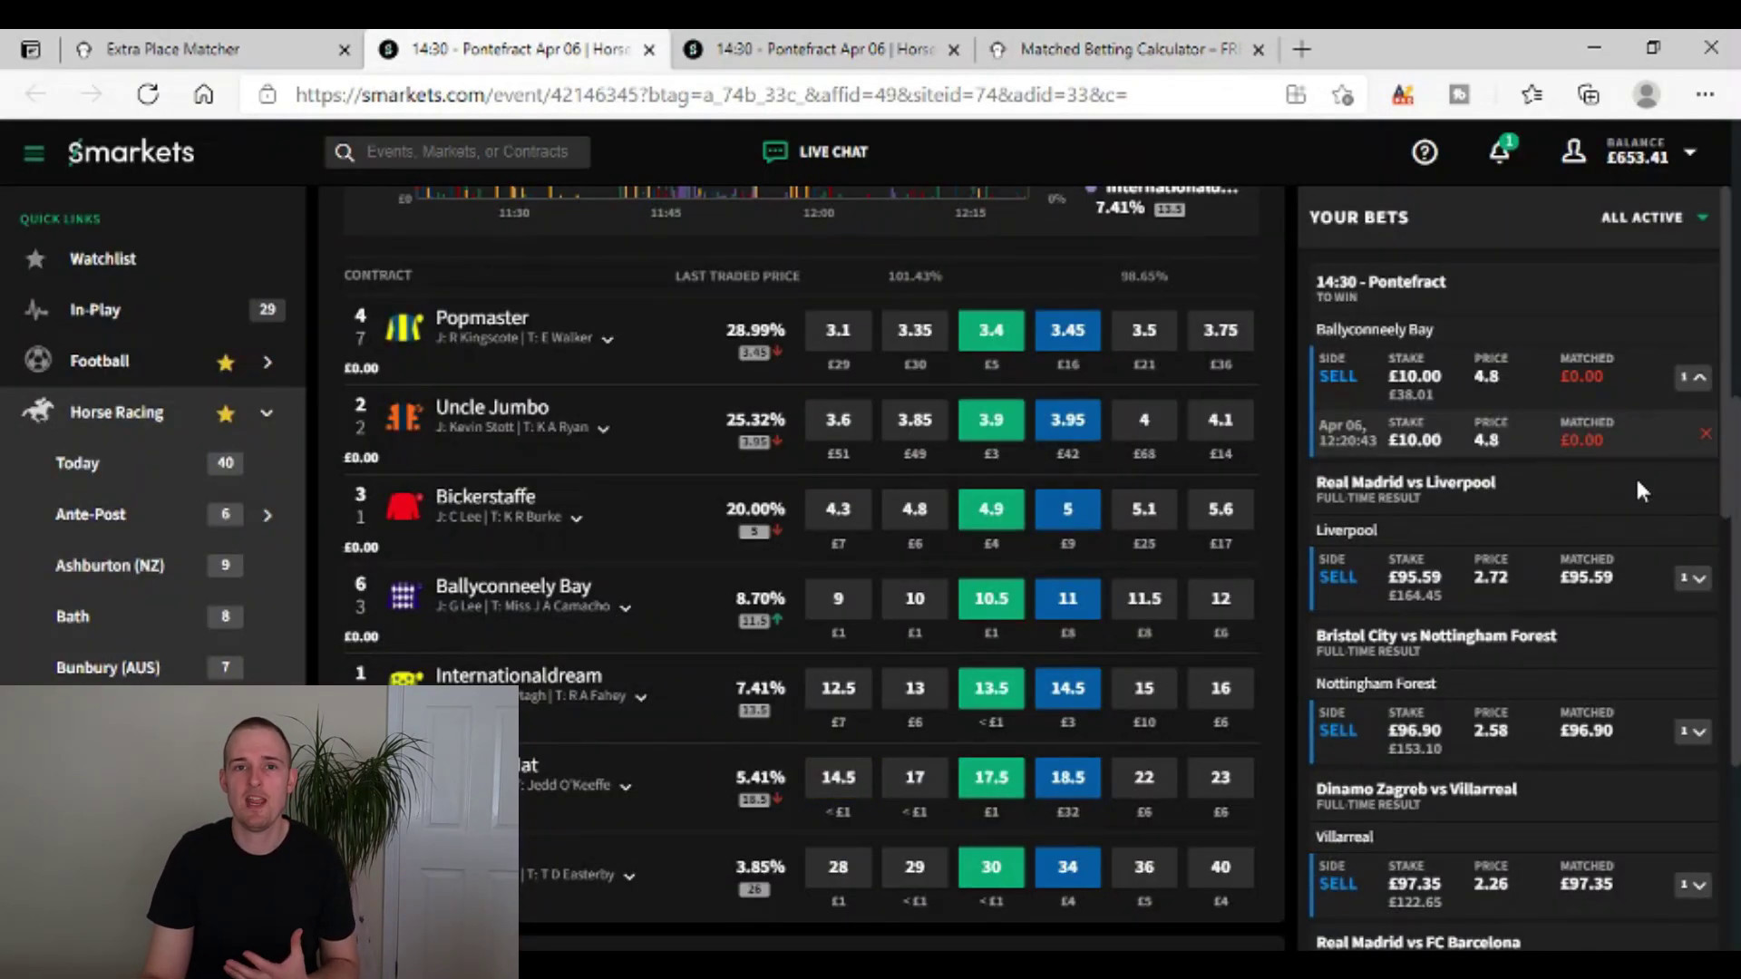